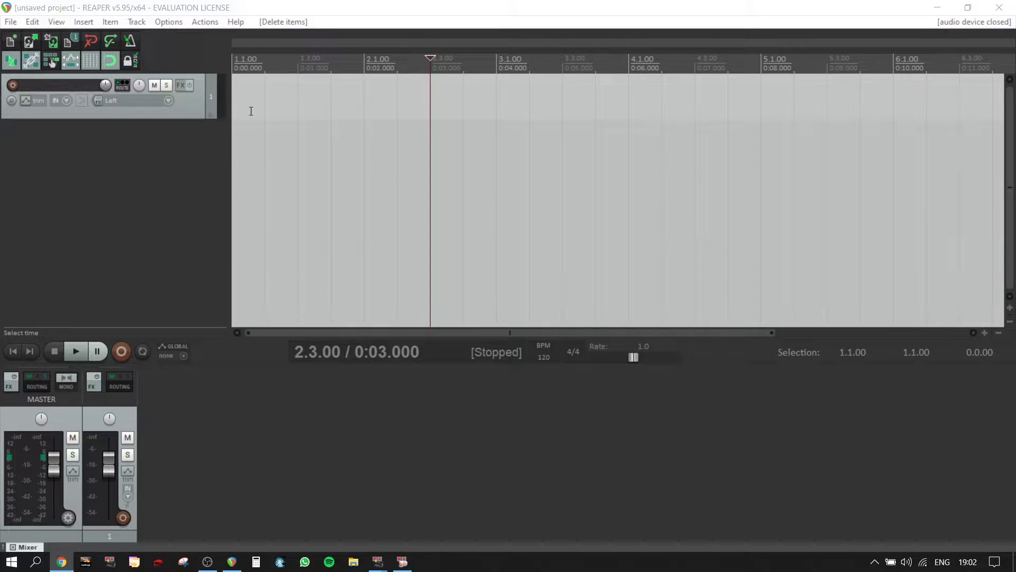
{"action": "scroll", "coordinate": [272, 114], "scroll_direction": "down", "scroll_amount": 3}
{"action": "scroll", "coordinate": [271, 114], "scroll_direction": "up", "scroll_amount": 6}
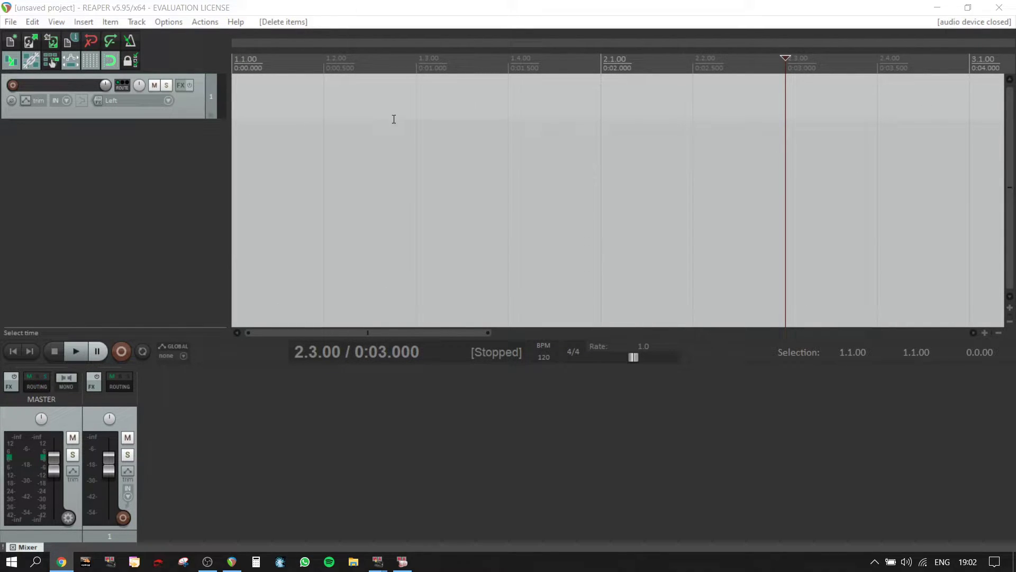
{"action": "left_click", "coordinate": [168, 21]}
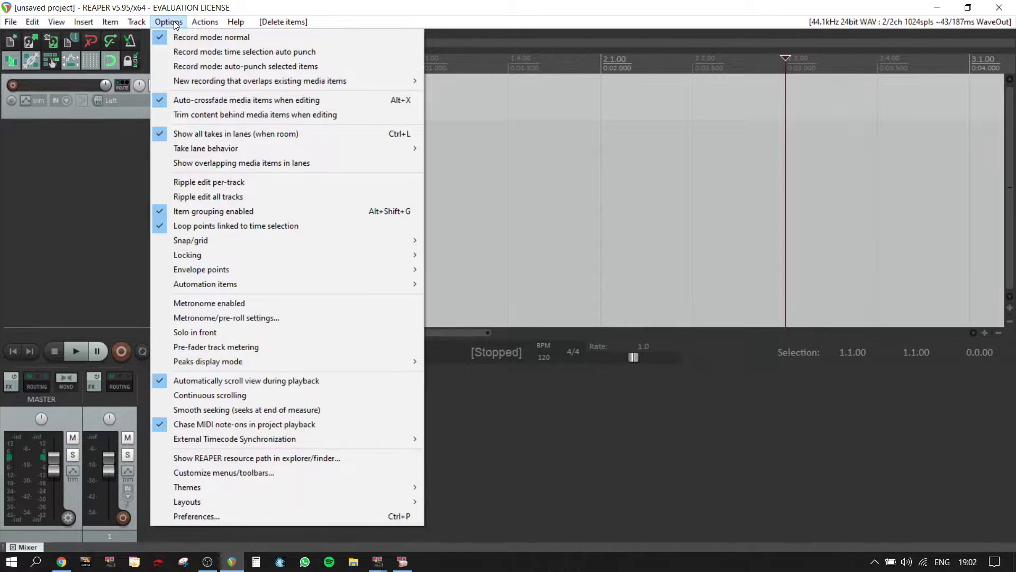
{"action": "left_click", "coordinate": [170, 22]}
{"action": "left_click", "coordinate": [85, 22]}
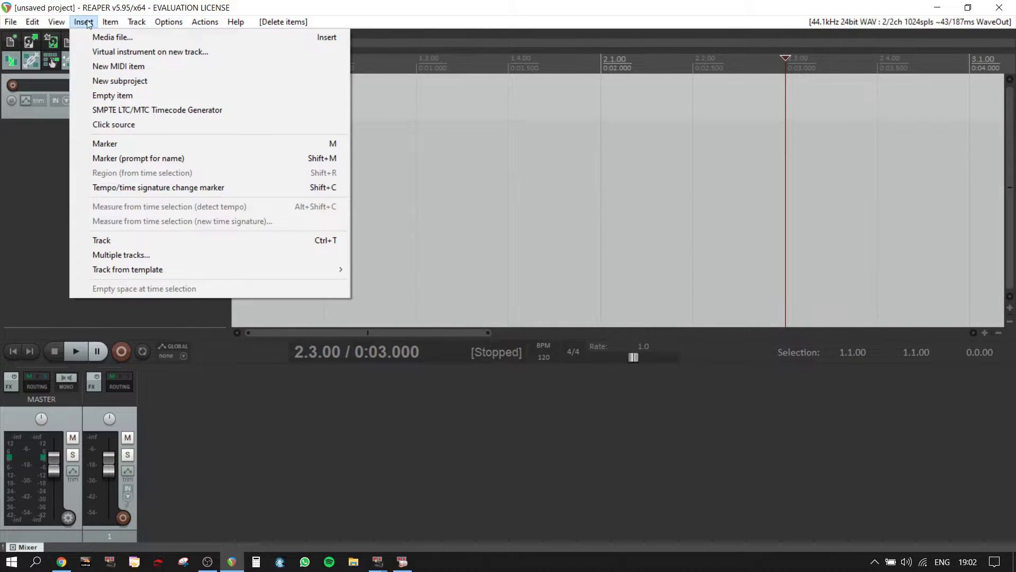
{"action": "mouse_move", "coordinate": [52, 22]}
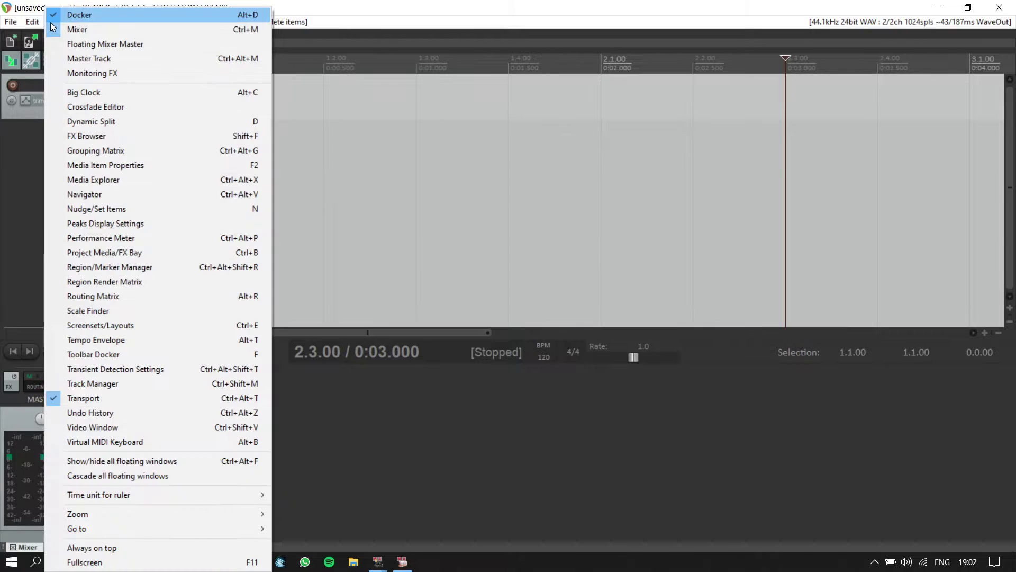
Step: Insert an SMPTE LTC/MTC timecode generator at 2.1.00 and move it onto a new track below track 1
{"action": "left_click", "coordinate": [560, 169]}
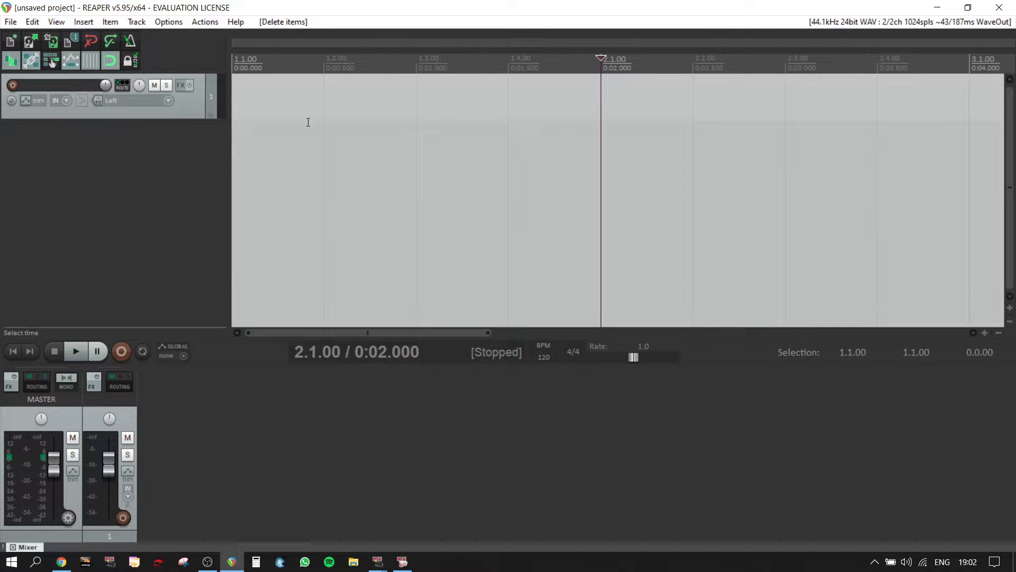
{"action": "left_click", "coordinate": [88, 21]}
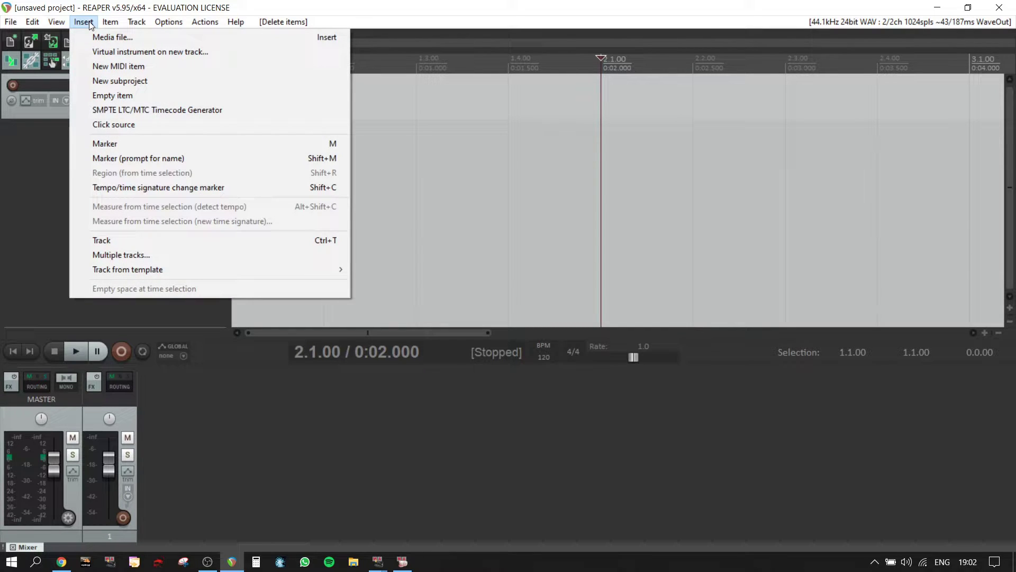
{"action": "left_click", "coordinate": [121, 110]}
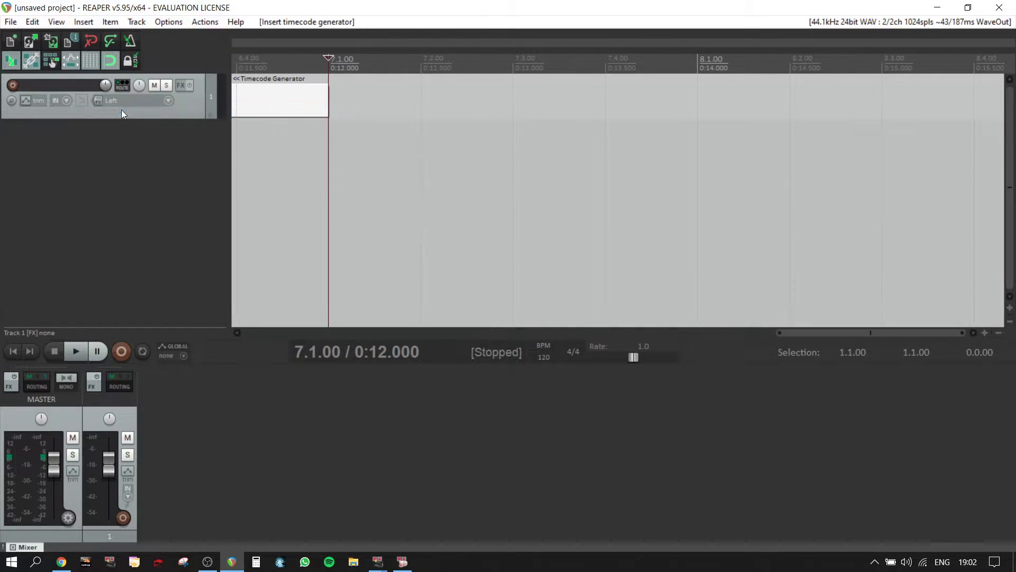
{"action": "left_click_drag", "start_coordinate": [276, 101], "coordinate": [279, 144]}
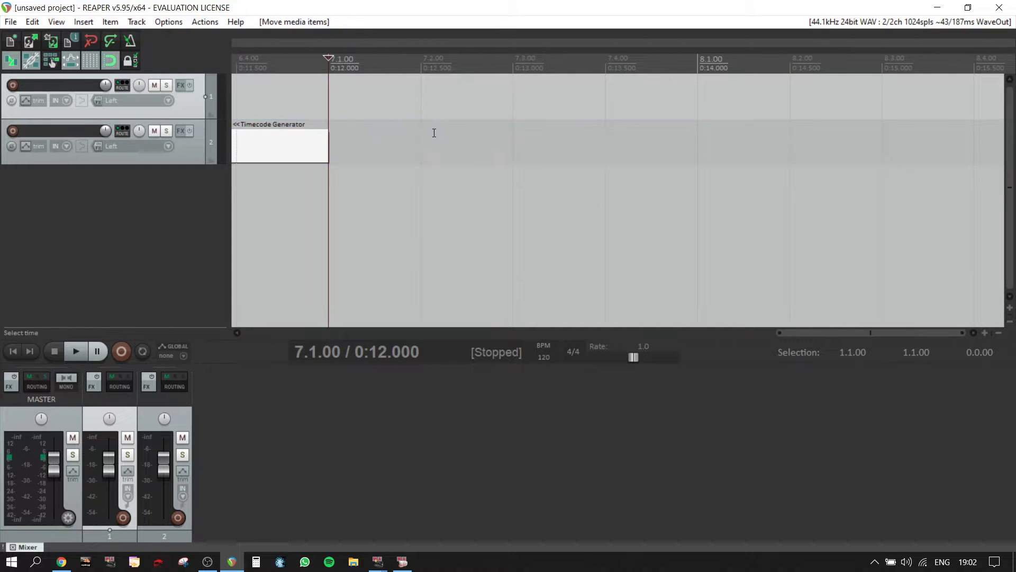
Step: Extend the end of the timecode generator item to 23.3.00 and make track 1 taller
{"action": "scroll", "coordinate": [297, 151], "scroll_direction": "up", "scroll_amount": 2}
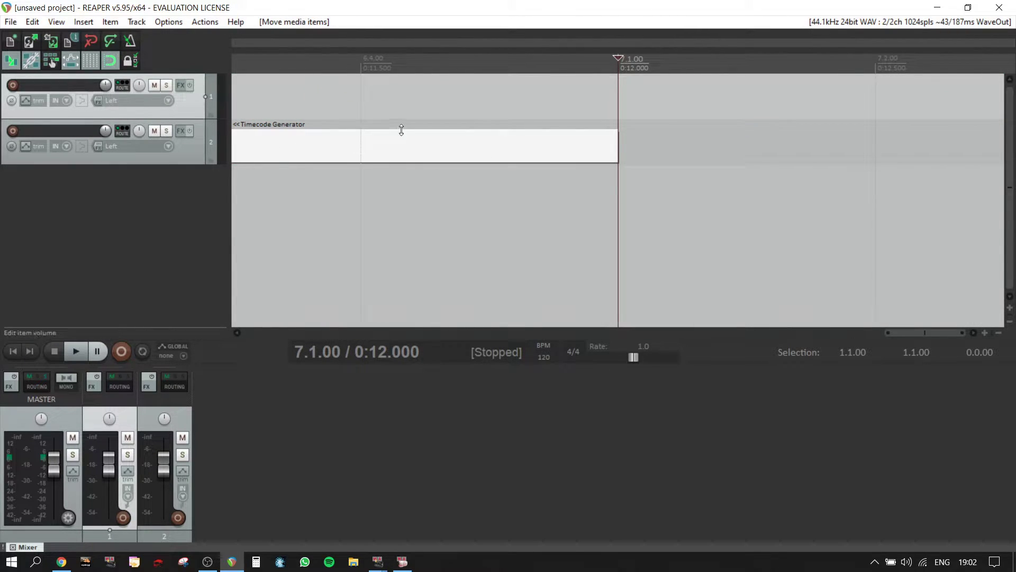
{"action": "scroll", "coordinate": [379, 156], "scroll_direction": "down", "scroll_amount": 2}
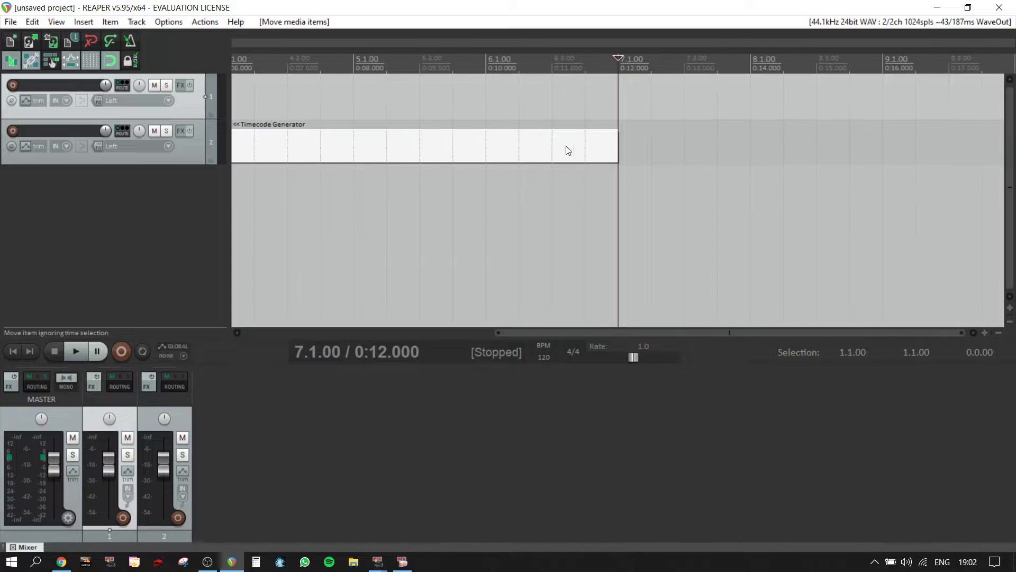
{"action": "left_click_drag", "start_coordinate": [619, 143], "coordinate": [817, 148]}
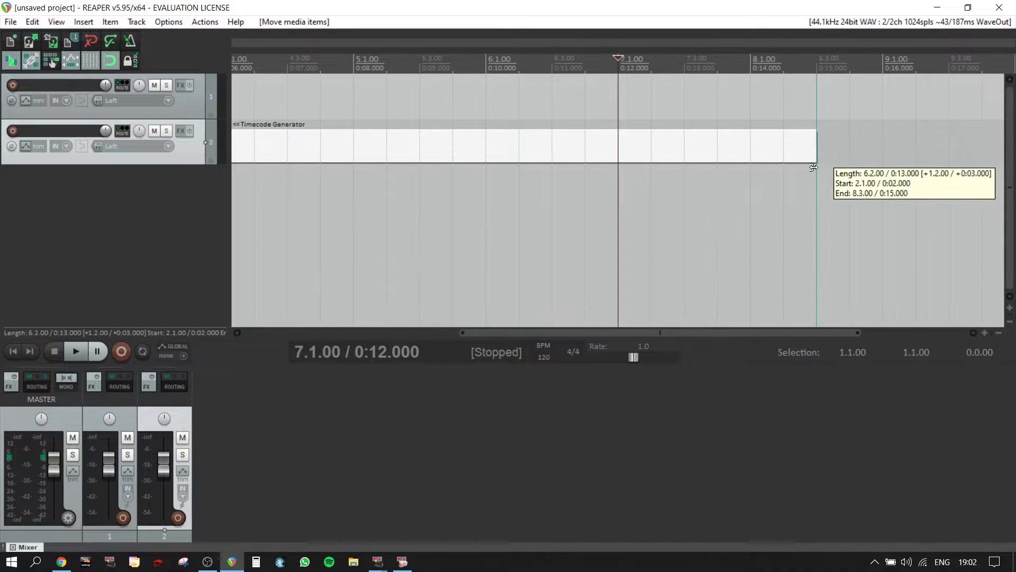
{"action": "scroll", "coordinate": [798, 182], "scroll_direction": "down", "scroll_amount": 3}
{"action": "left_click_drag", "start_coordinate": [485, 142], "coordinate": [991, 154]}
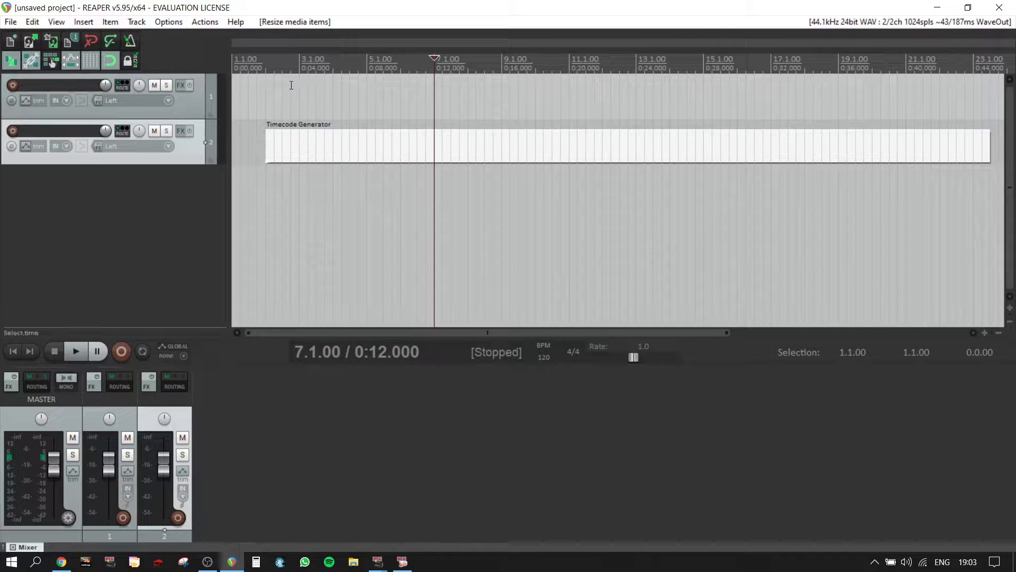
{"action": "left_click_drag", "start_coordinate": [197, 117], "coordinate": [220, 171]}
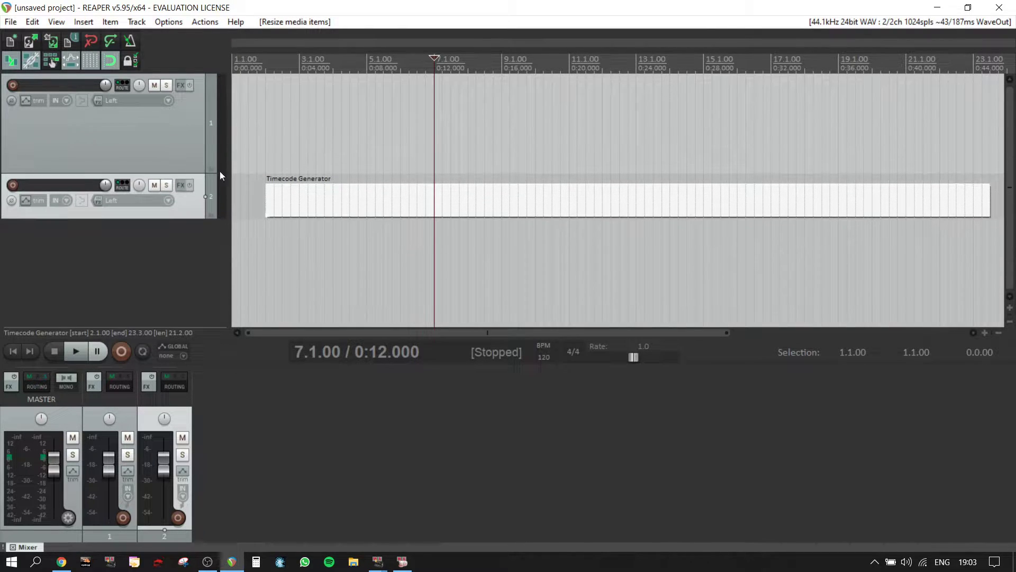
Step: Route track 2's MIDI hardware output to LoopBe Internal MIDI
{"action": "left_click", "coordinate": [118, 188]}
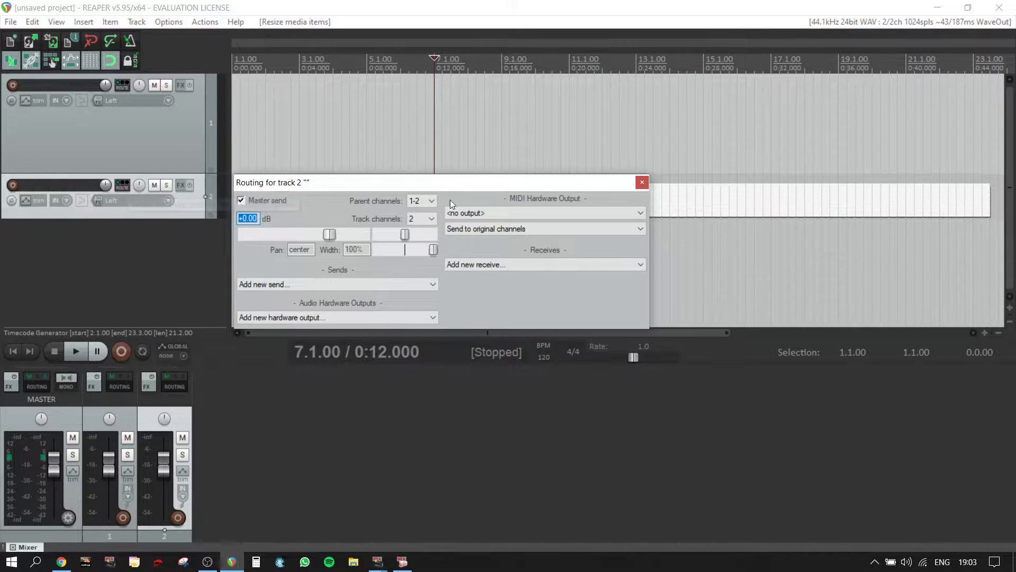
{"action": "left_click", "coordinate": [481, 213]}
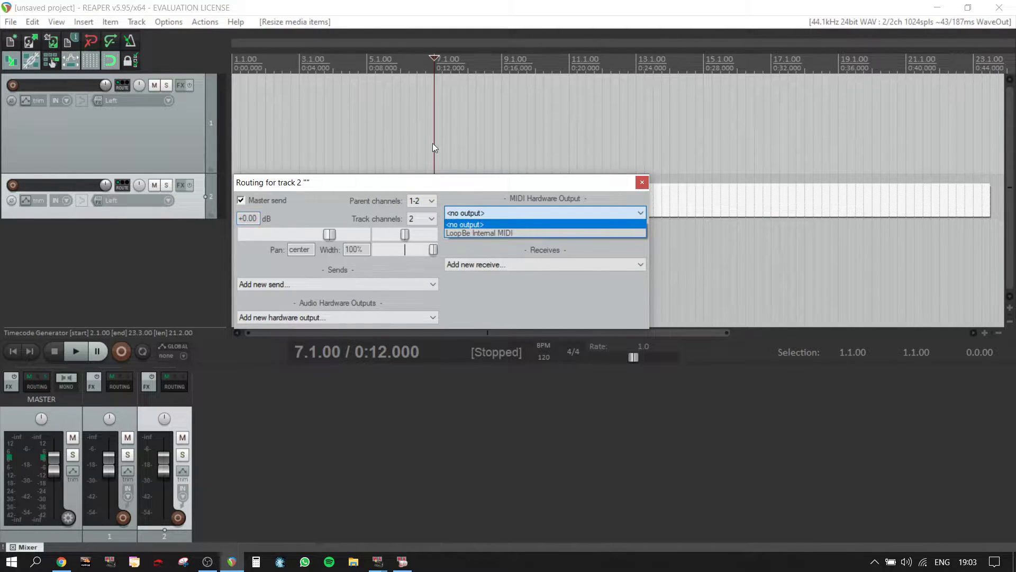
{"action": "left_click", "coordinate": [469, 234]}
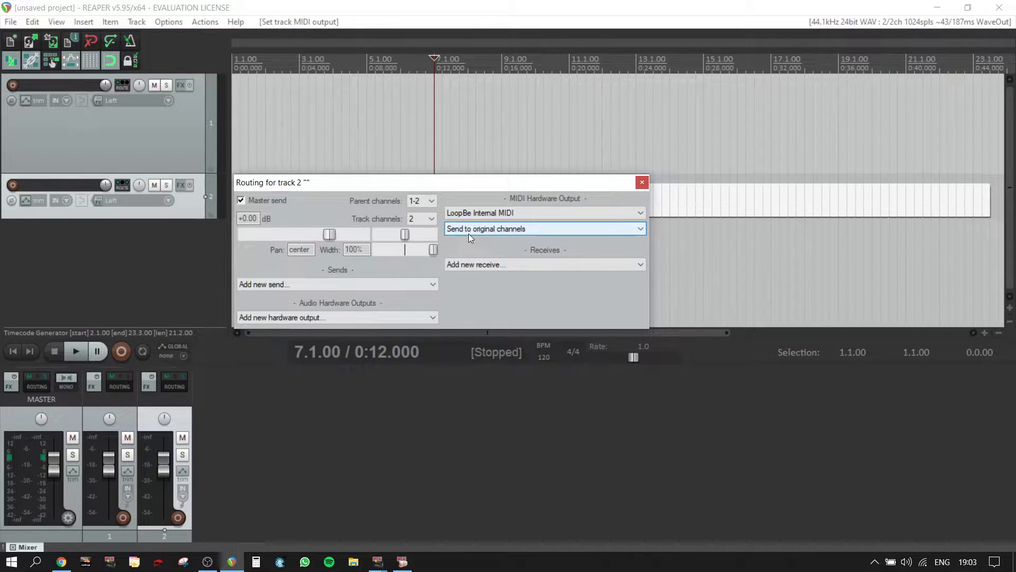
{"action": "left_click", "coordinate": [643, 183]}
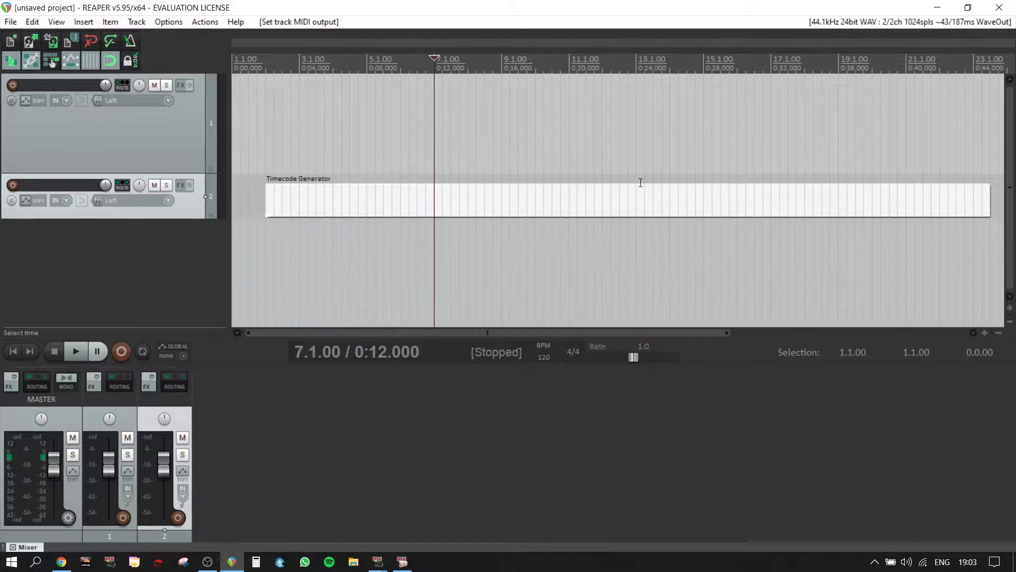
Step: Set the timecode generator's source properties to Send MIDI (MTC) and apply them
{"action": "left_click", "coordinate": [354, 203]}
{"action": "right_click", "coordinate": [311, 202]}
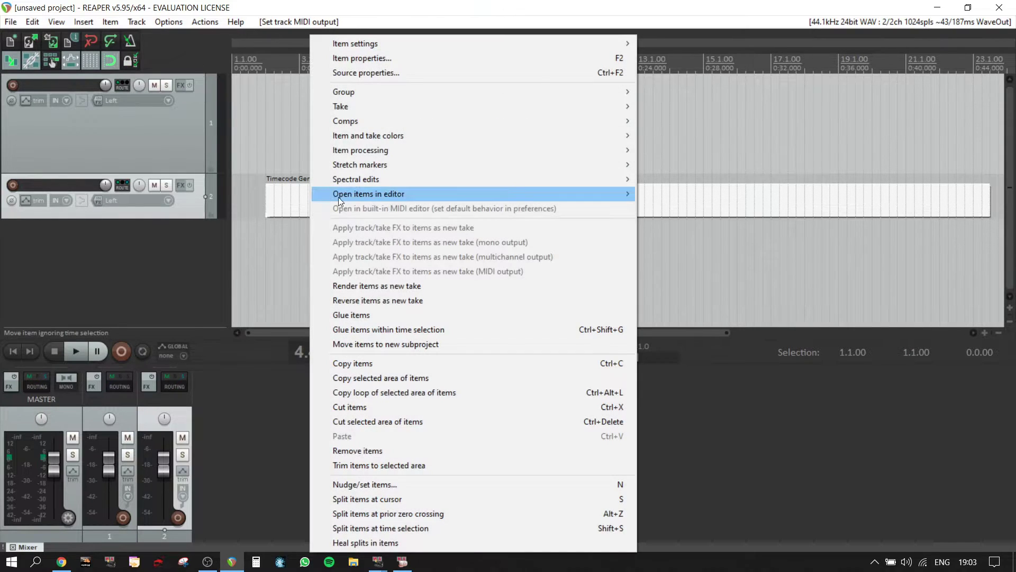
{"action": "left_click", "coordinate": [365, 71]}
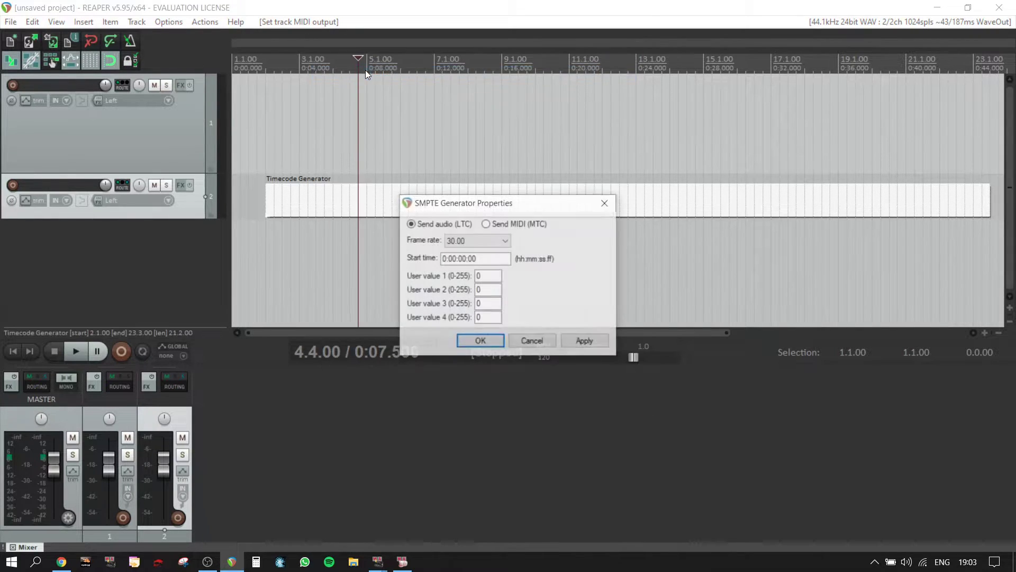
{"action": "left_click", "coordinate": [486, 225]}
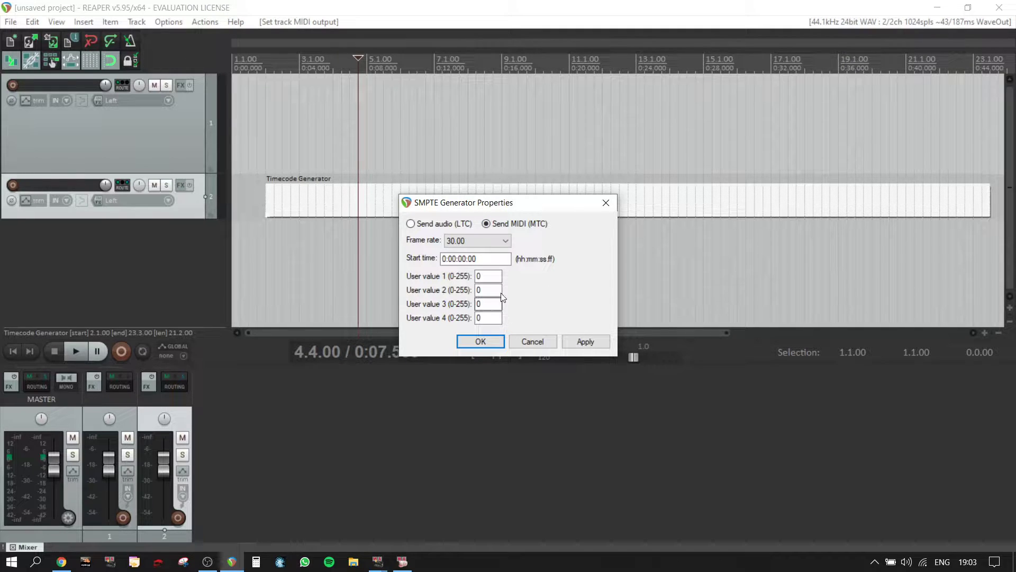
{"action": "left_click", "coordinate": [586, 341]}
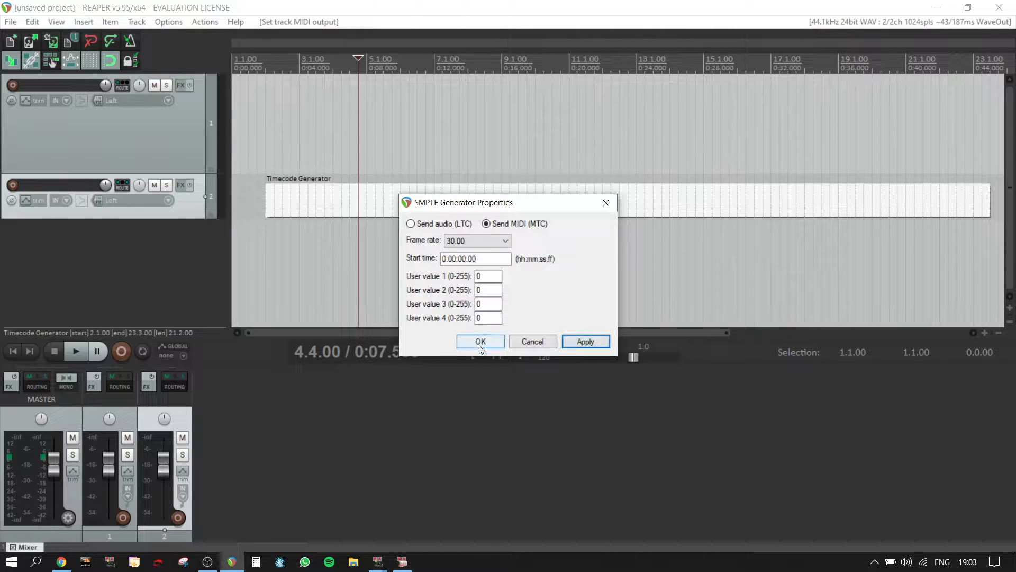
Step: Switch the timecode generator to Send audio (LTC) and briefly play it back
{"action": "left_click", "coordinate": [456, 225]}
{"action": "left_click", "coordinate": [585, 341]}
{"action": "left_click", "coordinate": [480, 342]}
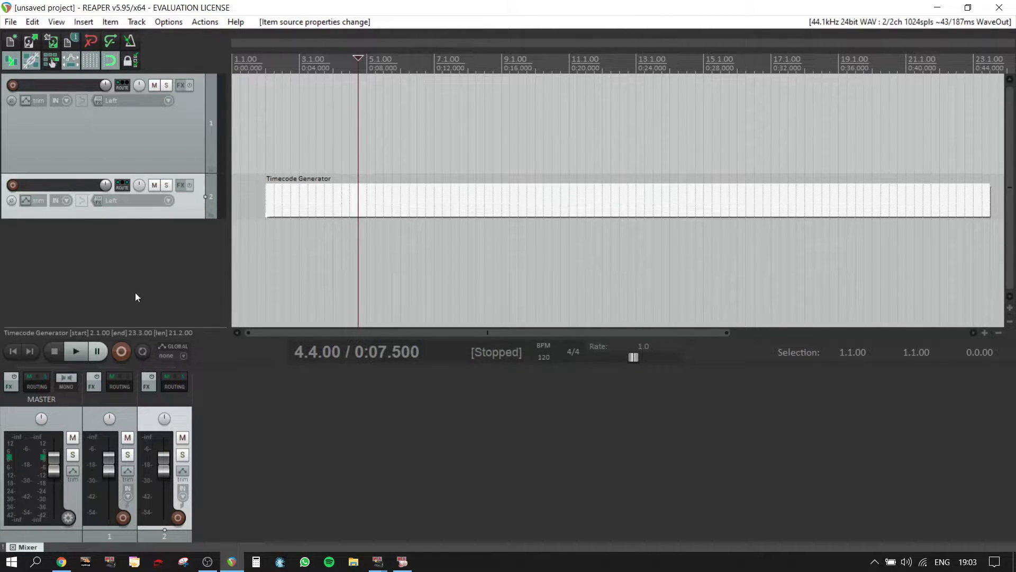
{"action": "left_click", "coordinate": [77, 352]}
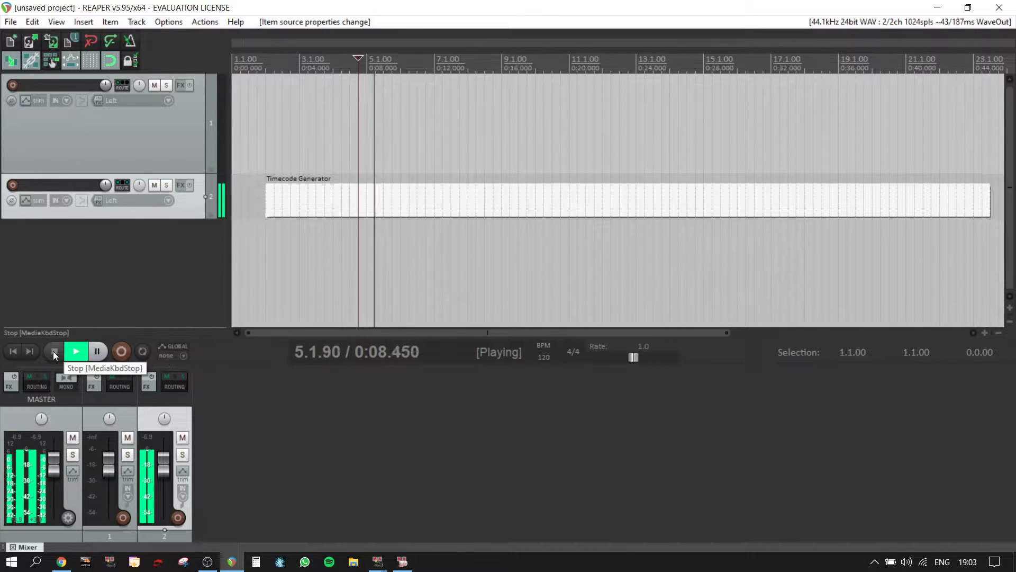
{"action": "left_click", "coordinate": [54, 351]}
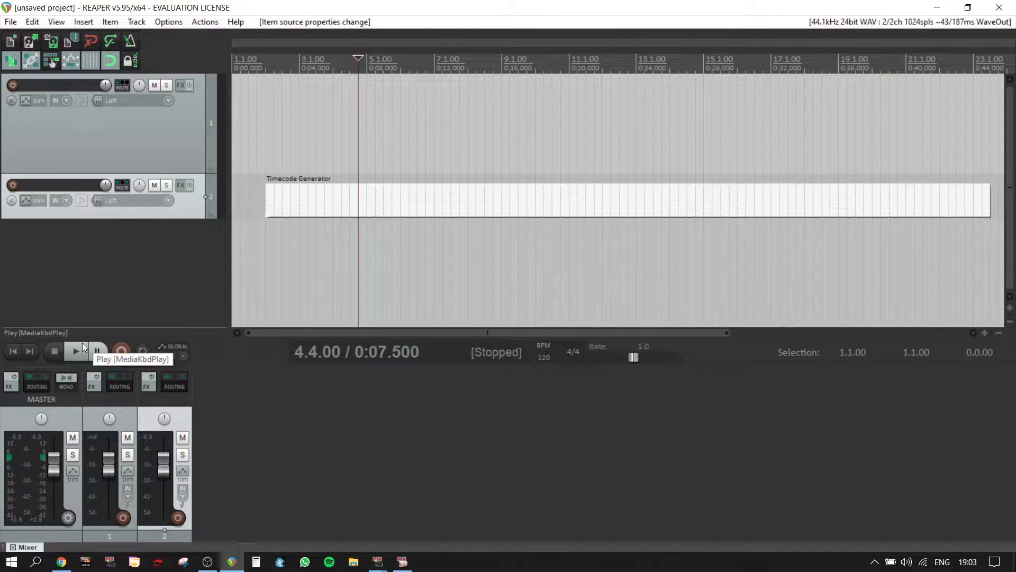
Step: Change the timecode generator's output to Send MIDI (MTC) and test it with a short playback
{"action": "right_click", "coordinate": [325, 200]}
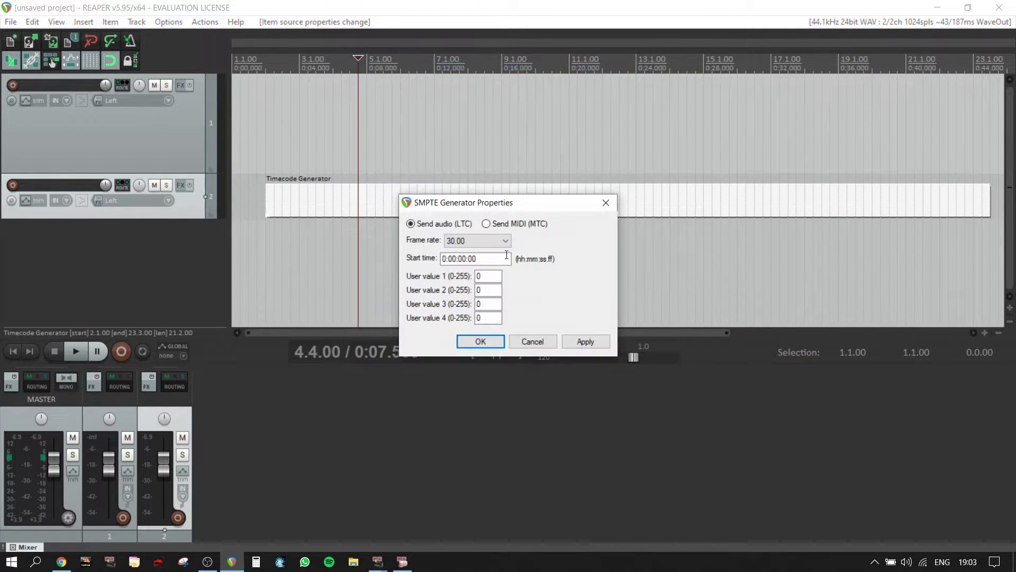
{"action": "left_click", "coordinate": [486, 225]}
{"action": "left_click", "coordinate": [586, 342]}
{"action": "left_click", "coordinate": [481, 340]}
{"action": "left_click", "coordinate": [81, 345]}
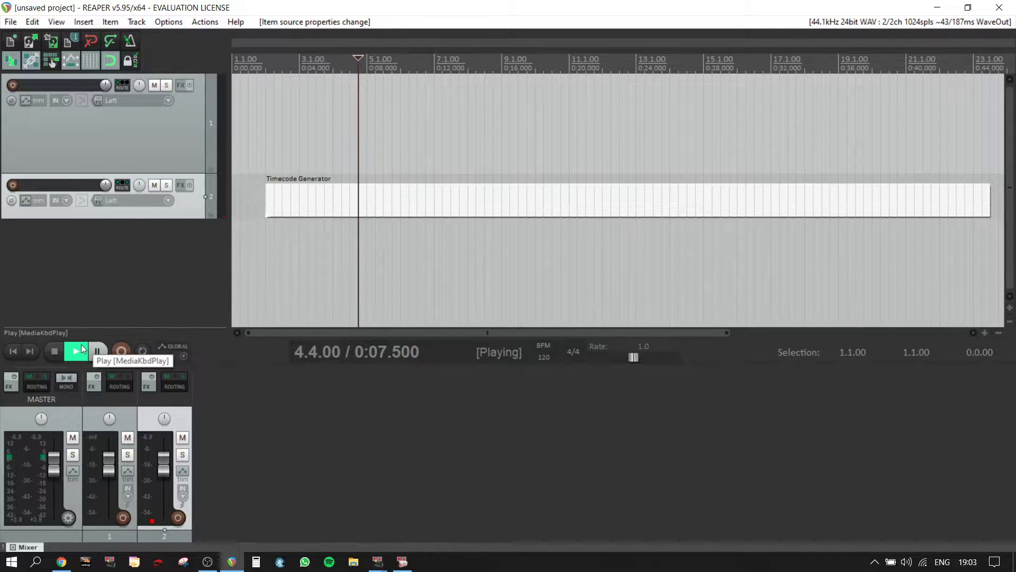
{"action": "left_click", "coordinate": [49, 350]}
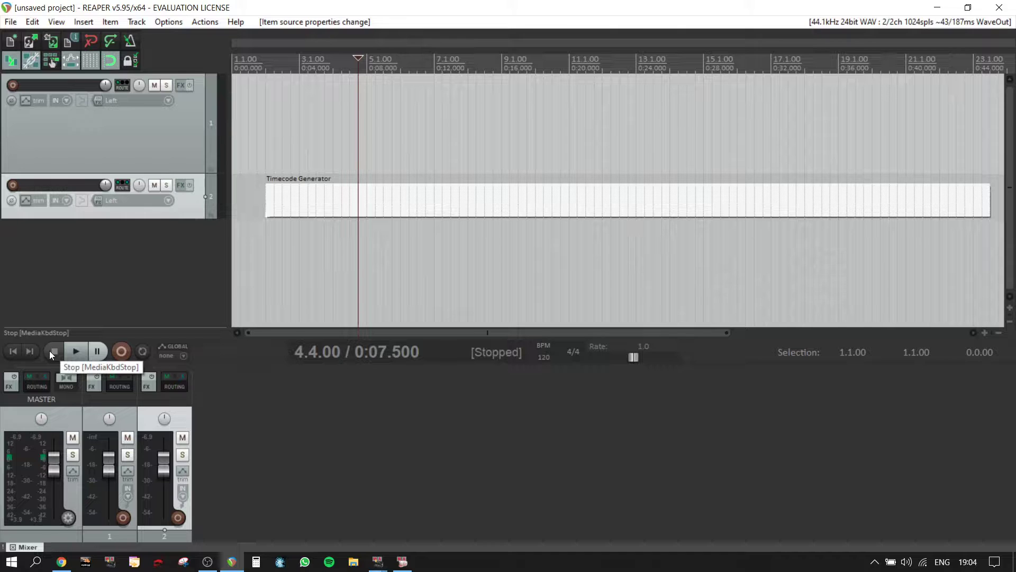
Step: Move the timecode generator item and the edit cursor to the project start at 1.1.00, and make both tracks taller
{"action": "left_click_drag", "start_coordinate": [461, 204], "coordinate": [365, 207]}
{"action": "scroll", "coordinate": [270, 183], "scroll_direction": "down", "scroll_amount": 2}
{"action": "scroll", "coordinate": [268, 182], "scroll_direction": "up", "scroll_amount": 10}
{"action": "scroll", "coordinate": [267, 182], "scroll_direction": "down", "scroll_amount": 8}
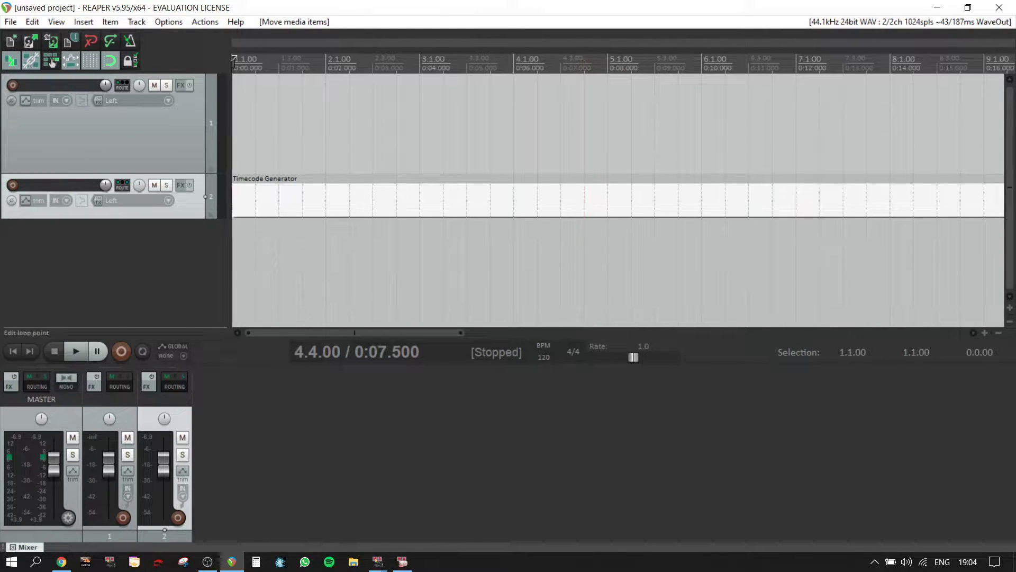
{"action": "left_click", "coordinate": [233, 62]}
{"action": "scroll", "coordinate": [272, 106], "scroll_direction": "up", "scroll_amount": 3}
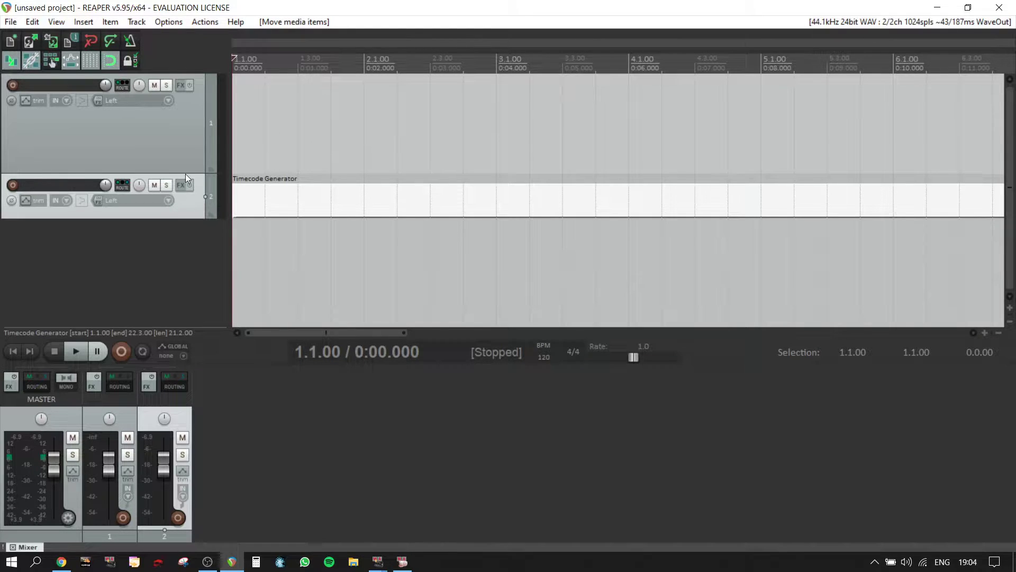
{"action": "left_click_drag", "start_coordinate": [186, 173], "coordinate": [190, 217]}
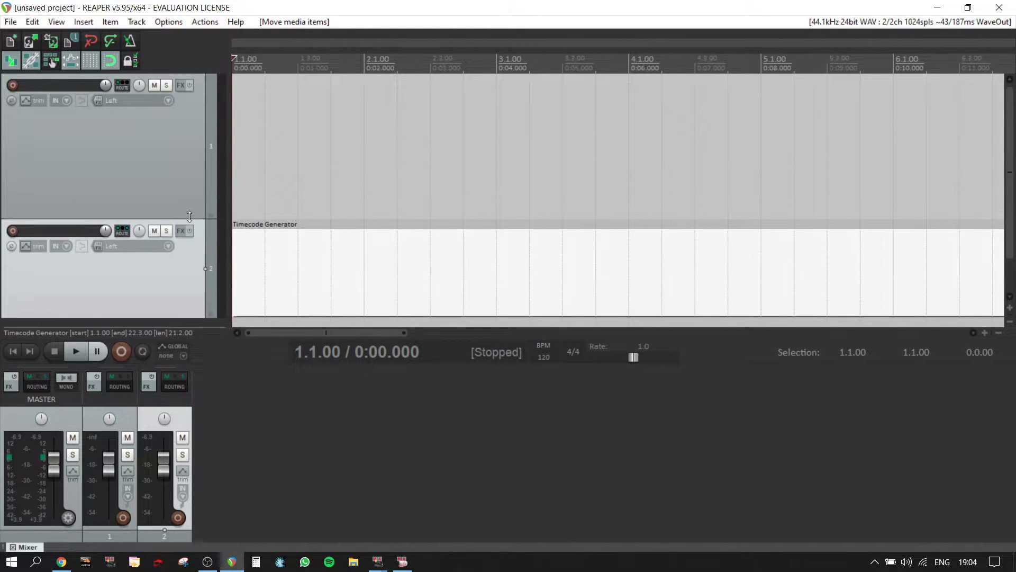
Step: Import war-force-triumph-supremacy-2016-anthem from the Reaper folder onto the first track, starting at 2.1.00
{"action": "left_click", "coordinate": [358, 106]}
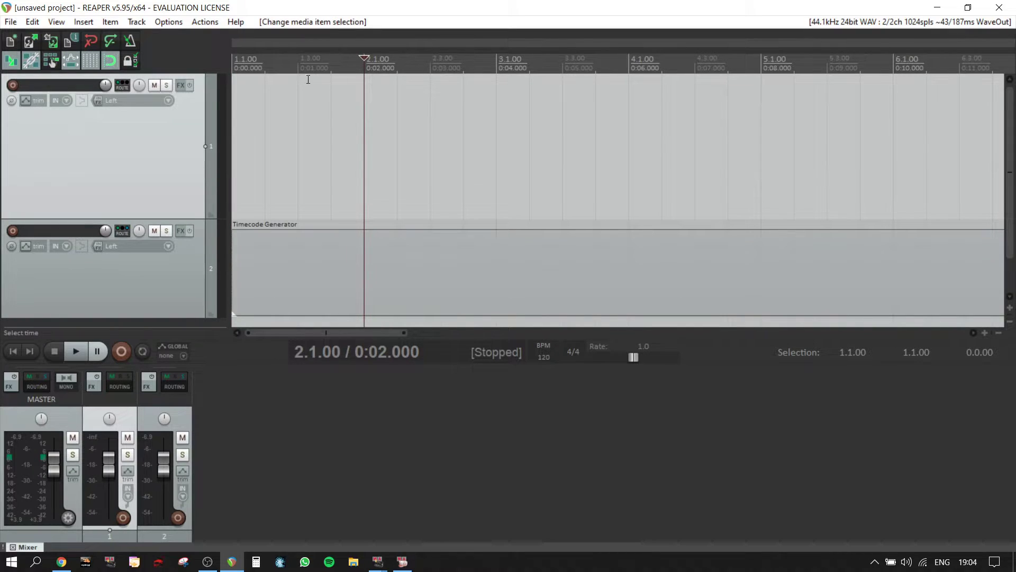
{"action": "left_click", "coordinate": [114, 22]}
{"action": "mouse_move", "coordinate": [73, 25]}
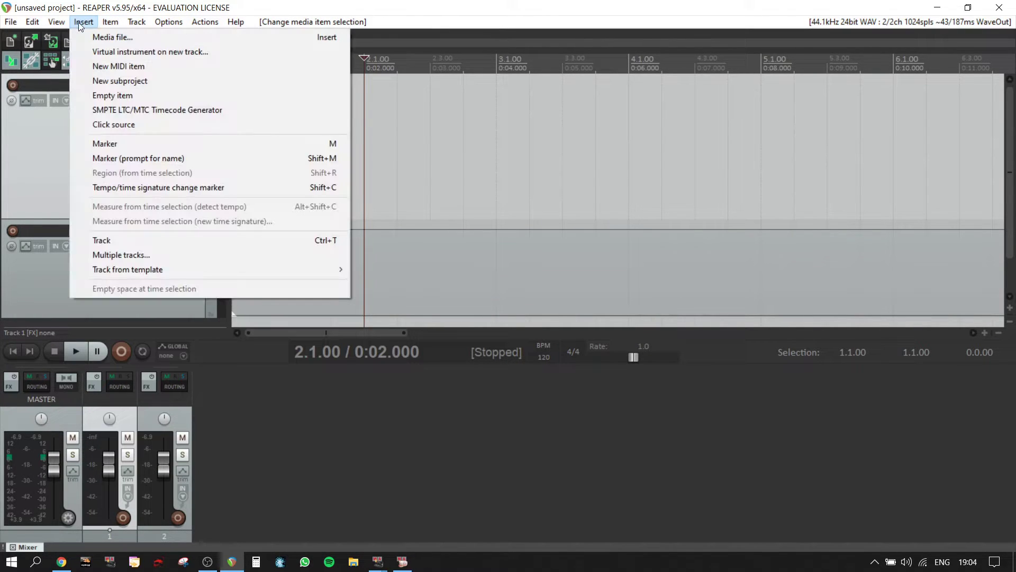
{"action": "left_click", "coordinate": [100, 39]}
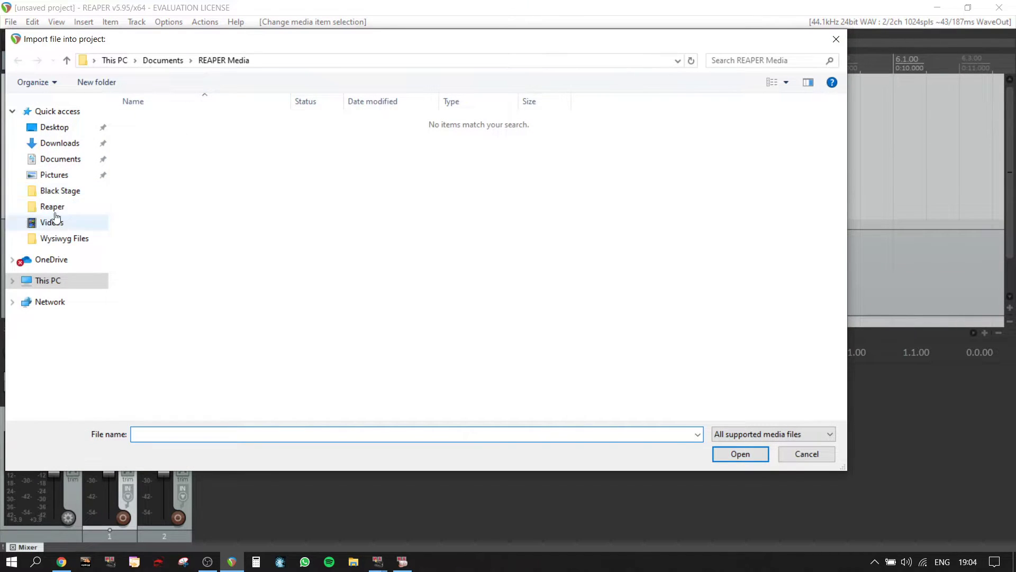
{"action": "left_click", "coordinate": [53, 206]}
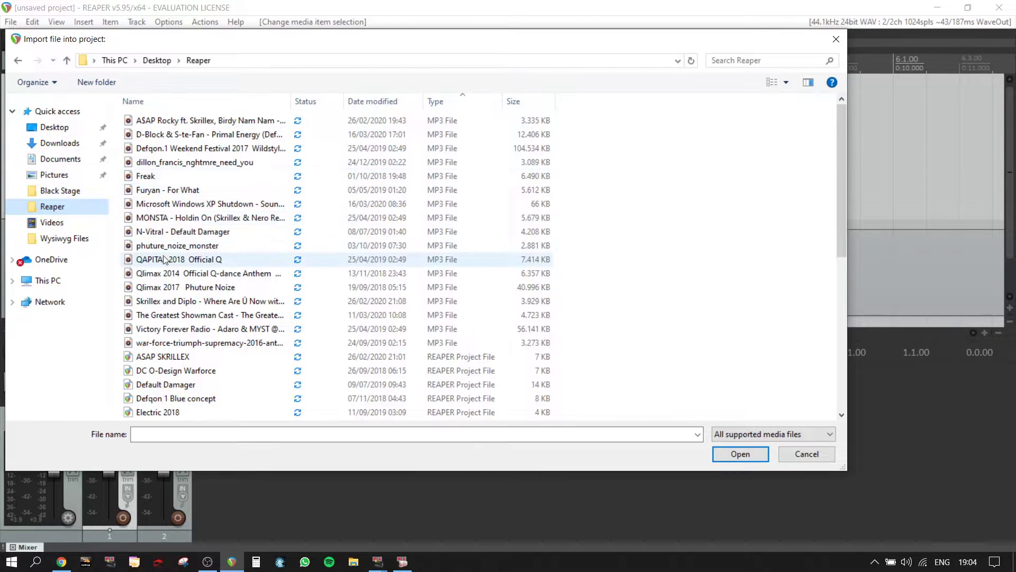
{"action": "left_click", "coordinate": [200, 343]}
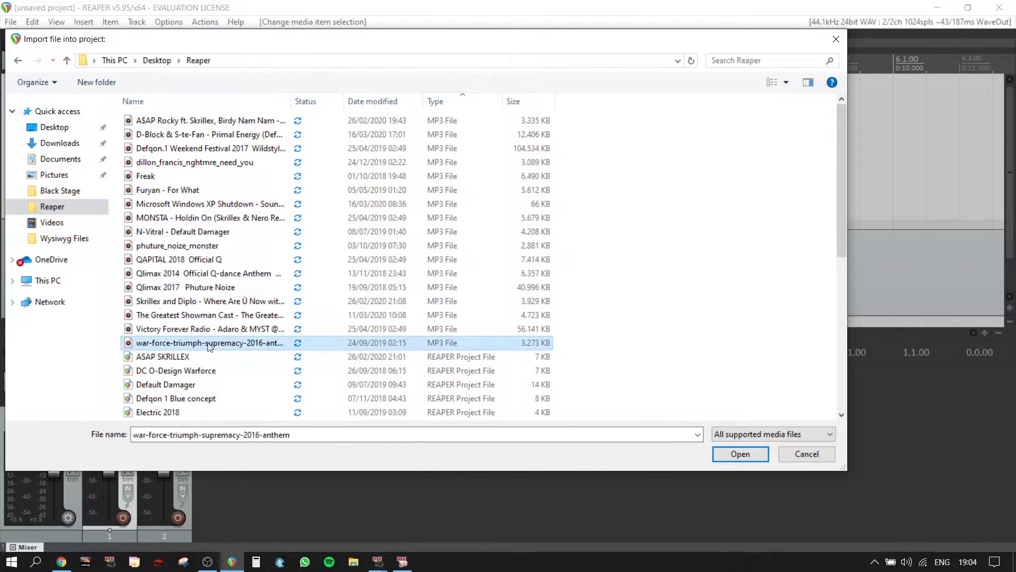
{"action": "left_click", "coordinate": [741, 454]}
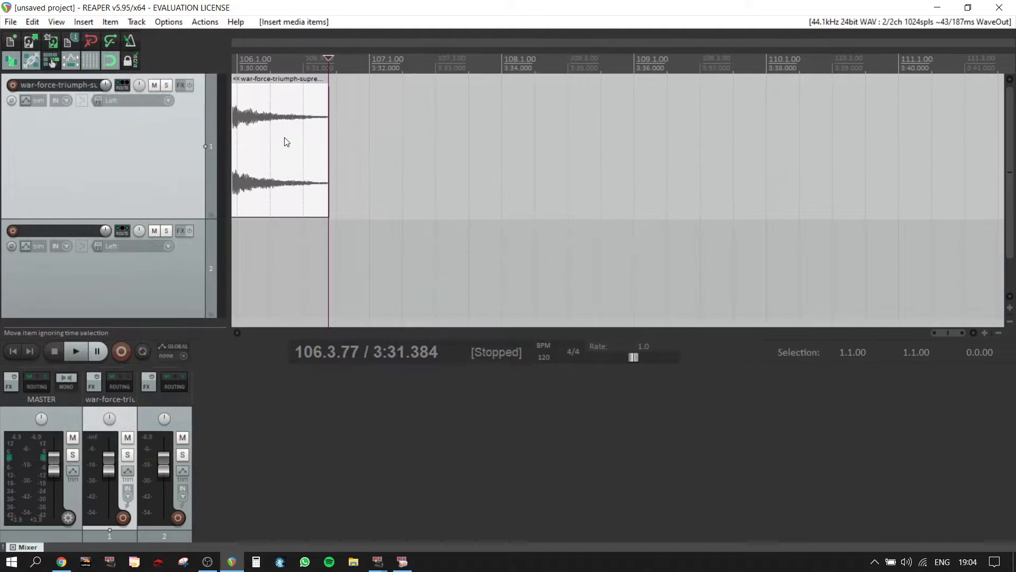
Step: Move the imported music item along the first track so that it starts at 3.4.00
{"action": "scroll", "coordinate": [332, 157], "scroll_direction": "down", "scroll_amount": 5}
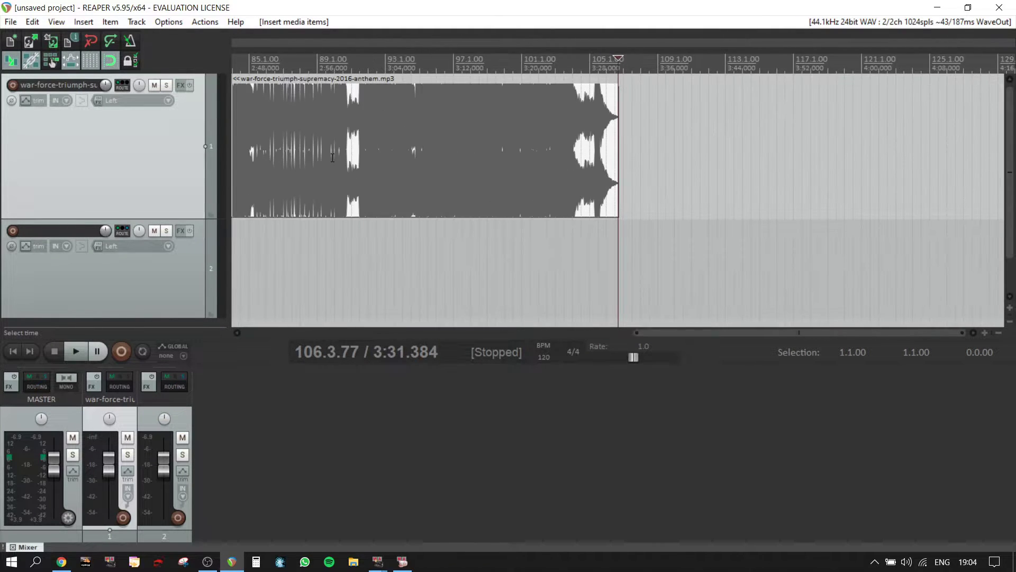
{"action": "left_click", "coordinate": [308, 159]}
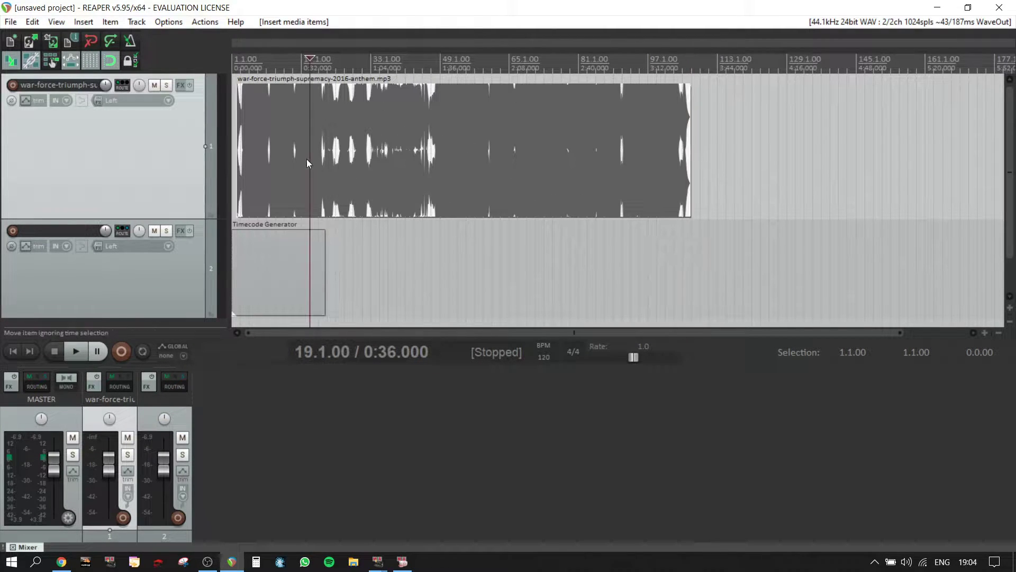
{"action": "scroll", "coordinate": [242, 123], "scroll_direction": "up", "scroll_amount": 4}
{"action": "left_click", "coordinate": [255, 65]}
{"action": "scroll", "coordinate": [310, 97], "scroll_direction": "up", "scroll_amount": 8}
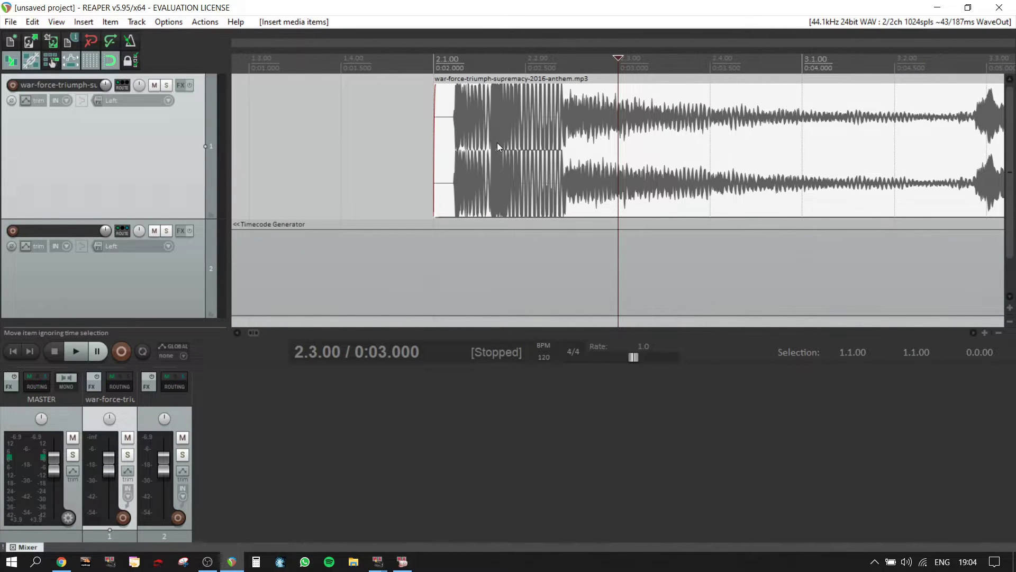
{"action": "left_click_drag", "start_coordinate": [497, 151], "coordinate": [774, 151]}
{"action": "scroll", "coordinate": [740, 136], "scroll_direction": "down", "scroll_amount": 3}
{"action": "left_click_drag", "start_coordinate": [675, 138], "coordinate": [858, 151]}
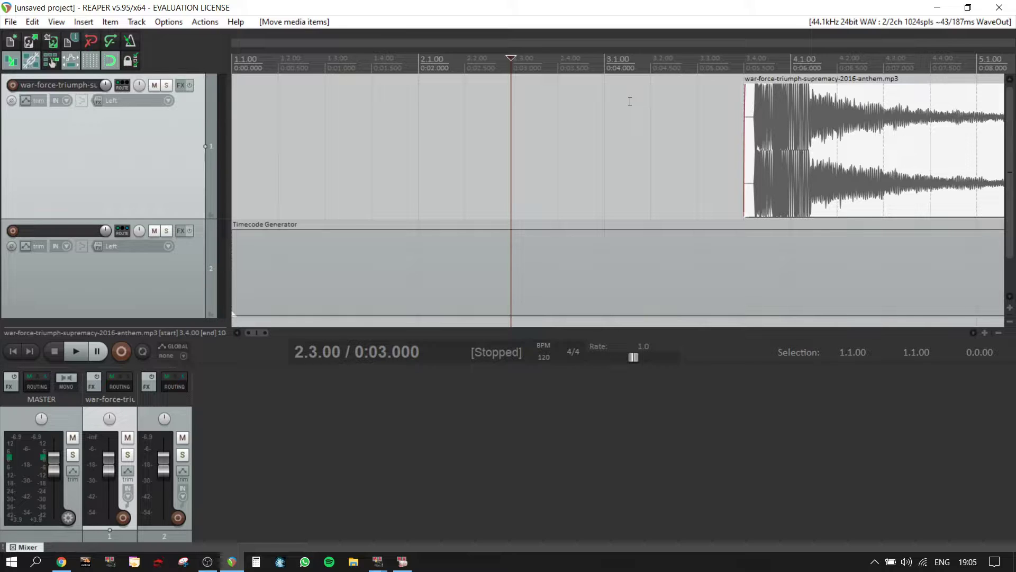
Step: Add a marker named Start at position 1.2.00
{"action": "left_click", "coordinate": [280, 63]}
{"action": "key", "text": "shift+m"}
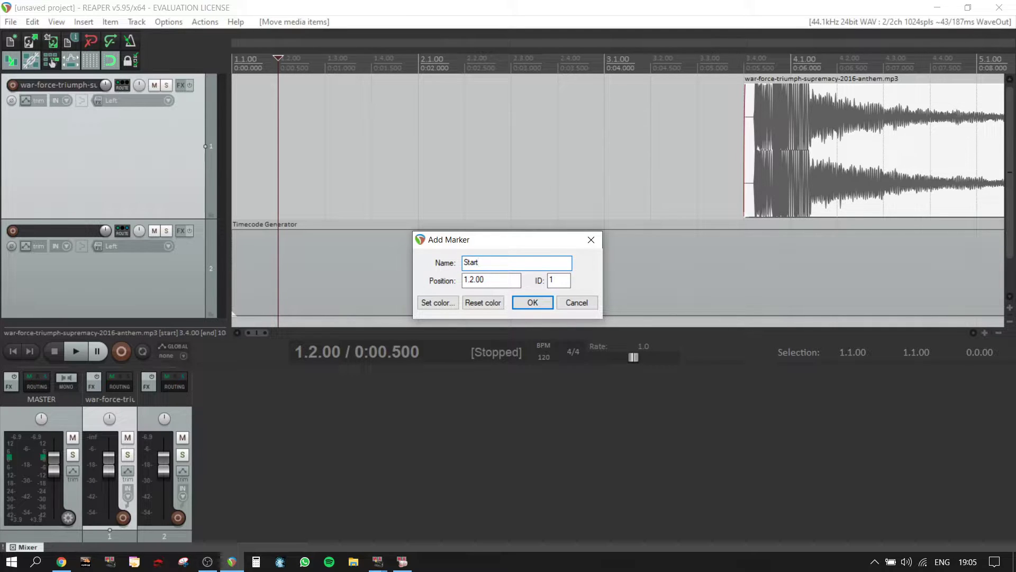
{"action": "key", "text": "Return"}
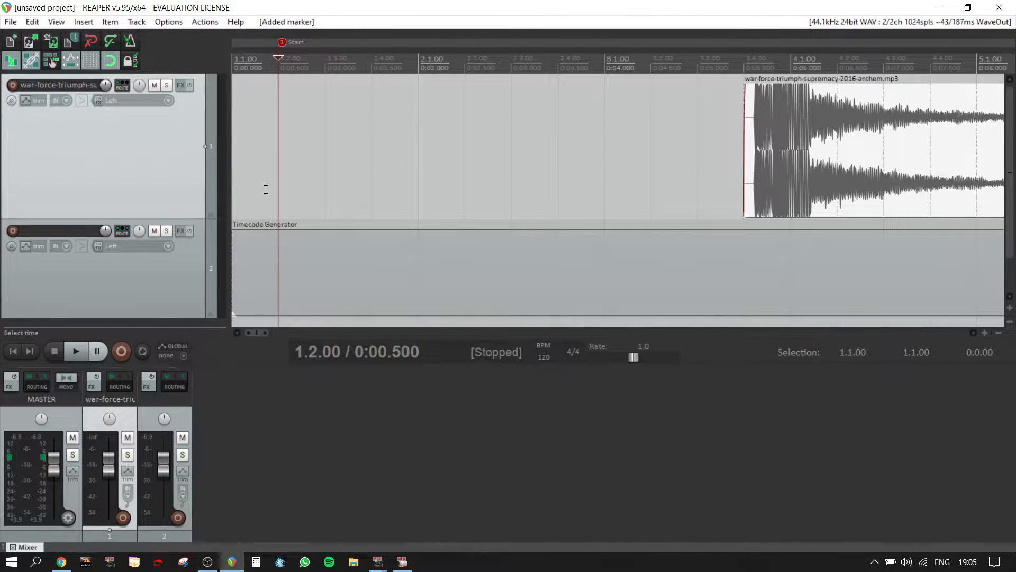
Step: Play the project from the Start marker into the opening of the music, stop, and return the edit cursor to 1.1.00
{"action": "left_click", "coordinate": [76, 351]}
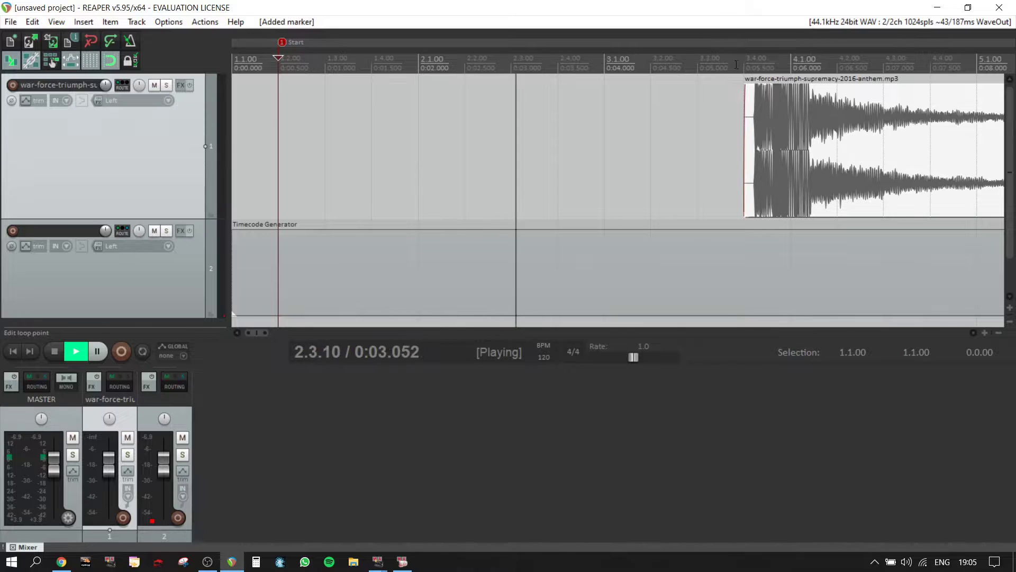
{"action": "key", "text": "Tab"}
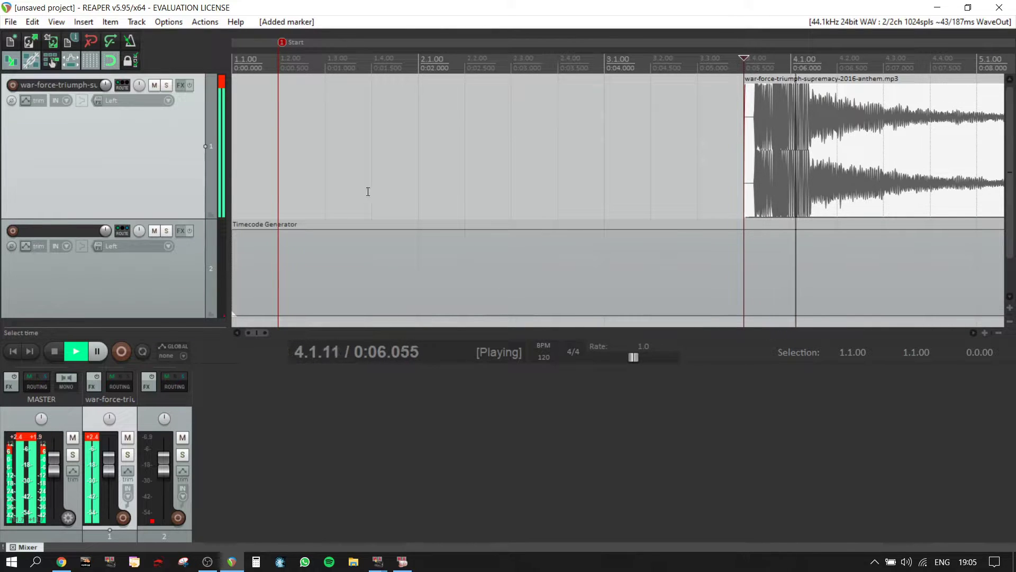
{"action": "left_click", "coordinate": [55, 351]}
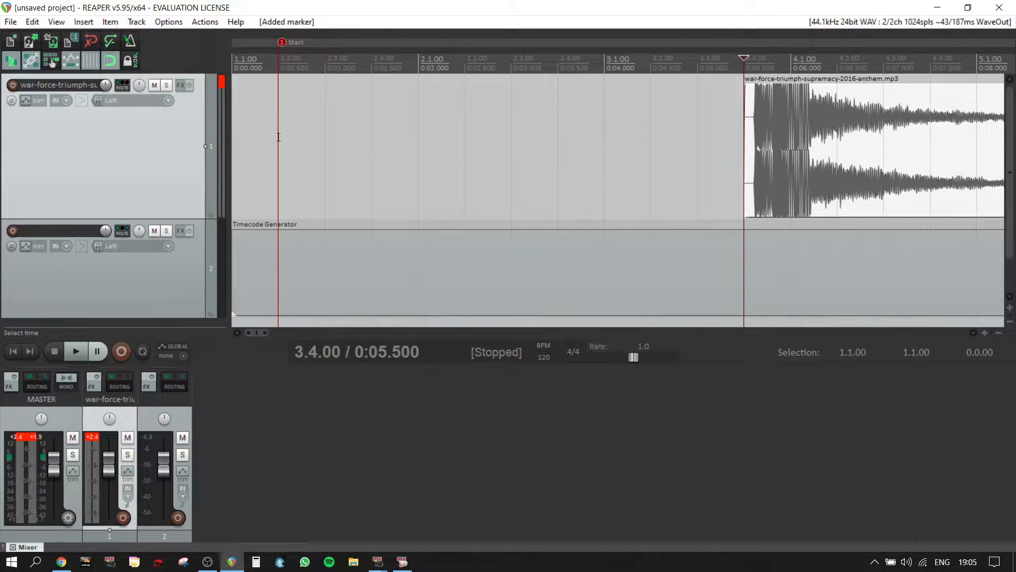
{"action": "left_click", "coordinate": [255, 64]}
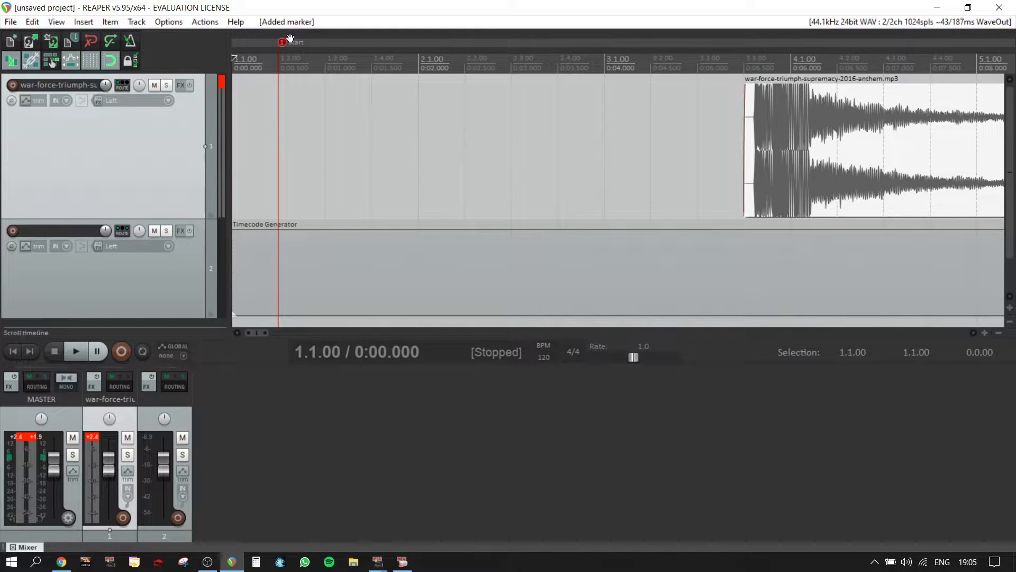
Step: Lower the volume of both the music track and the master in the mixer
{"action": "scroll", "coordinate": [486, 147], "scroll_direction": "down", "scroll_amount": 2}
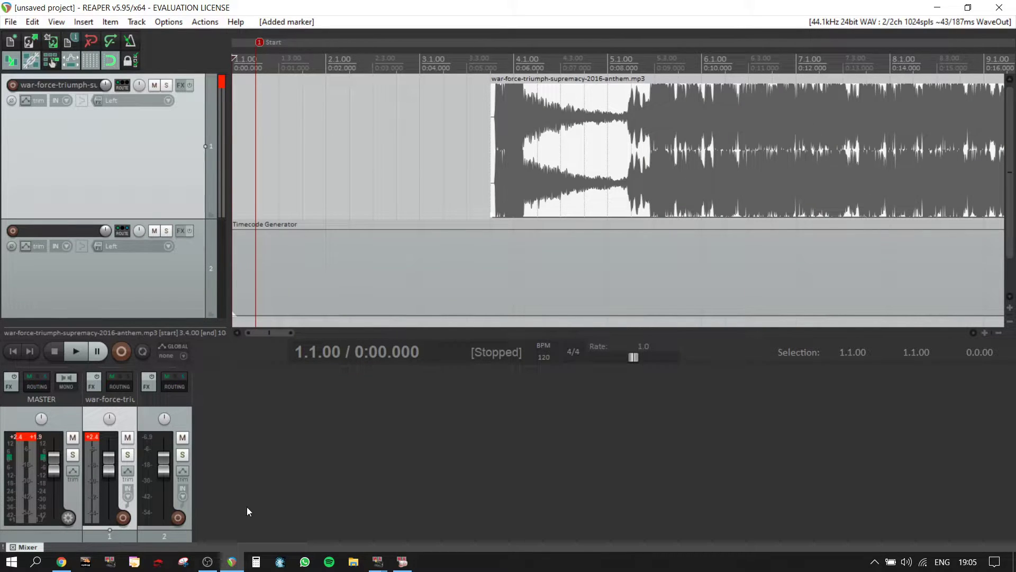
{"action": "left_click_drag", "start_coordinate": [114, 474], "coordinate": [111, 503]}
{"action": "left_click_drag", "start_coordinate": [54, 466], "coordinate": [56, 498]}
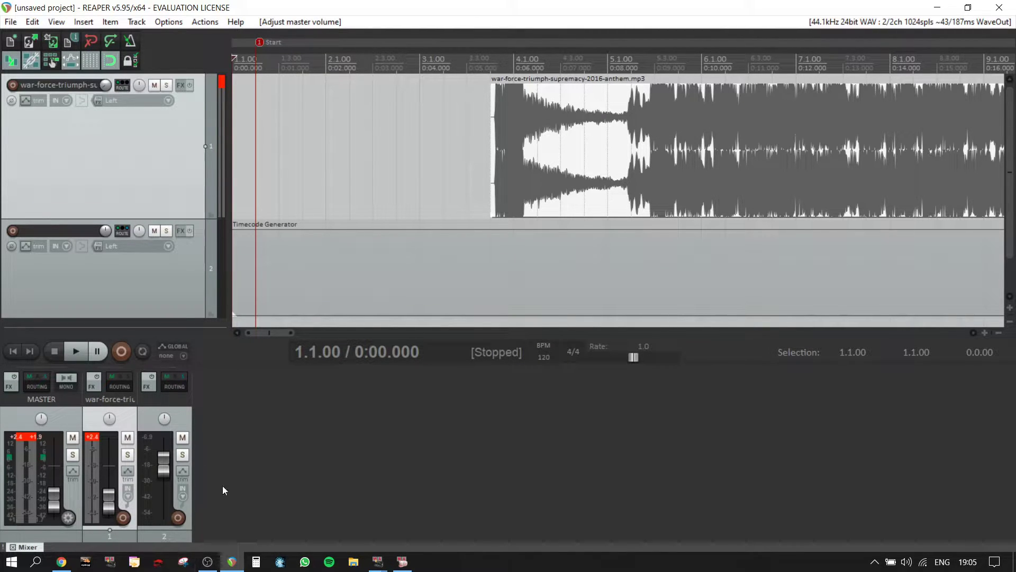
Step: Switch to grandMA2 onPC and check the MIDI In and MIDI Out devices in its options
{"action": "left_click", "coordinate": [208, 561]}
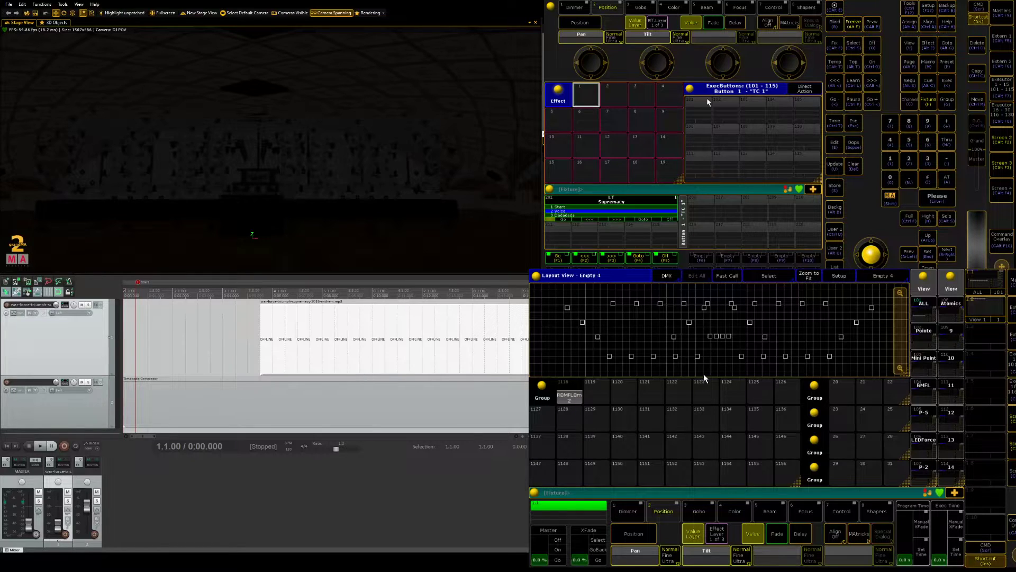
{"action": "left_click", "coordinate": [552, 8]}
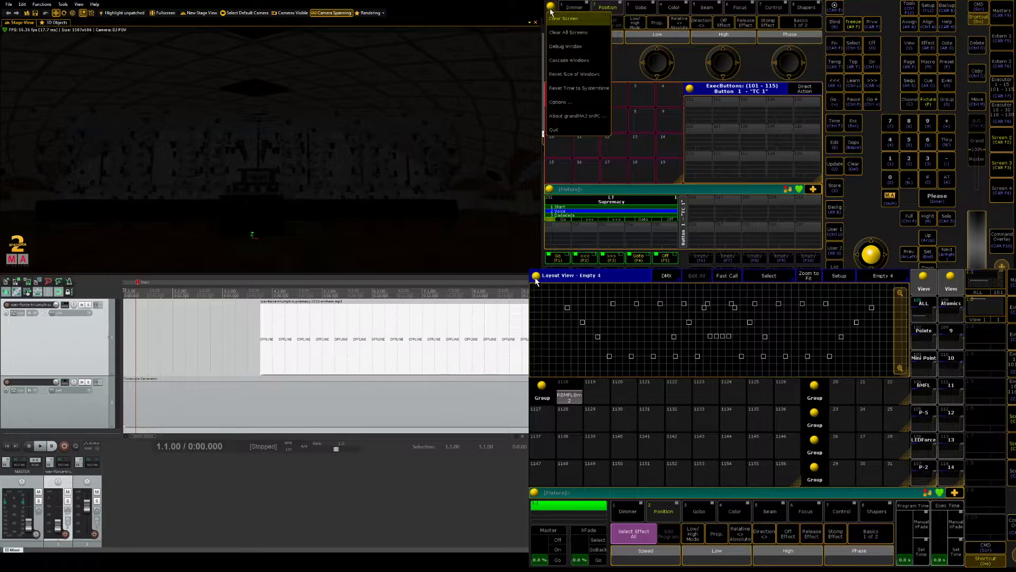
{"action": "left_click", "coordinate": [566, 131]}
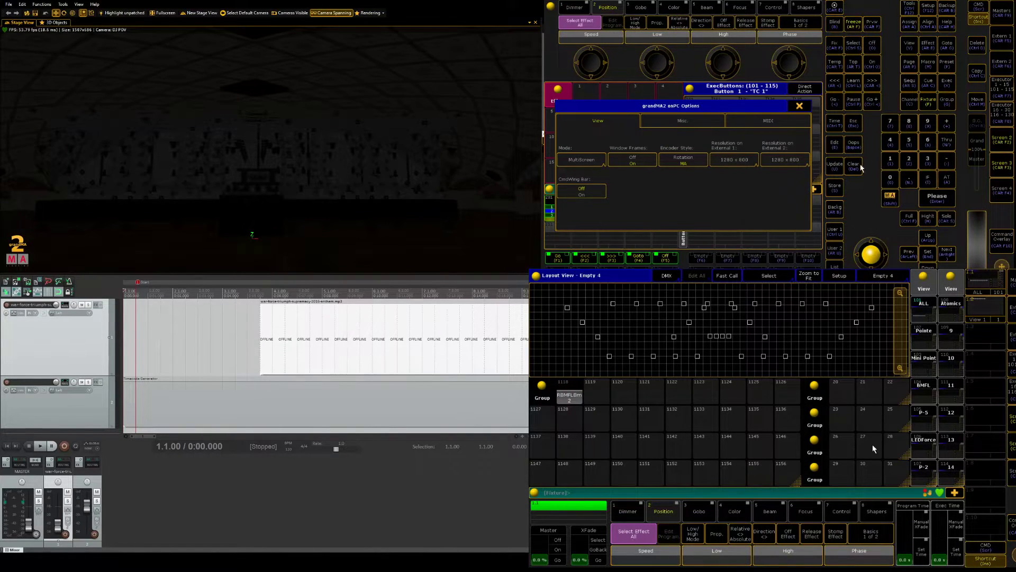
{"action": "left_click", "coordinate": [768, 120]}
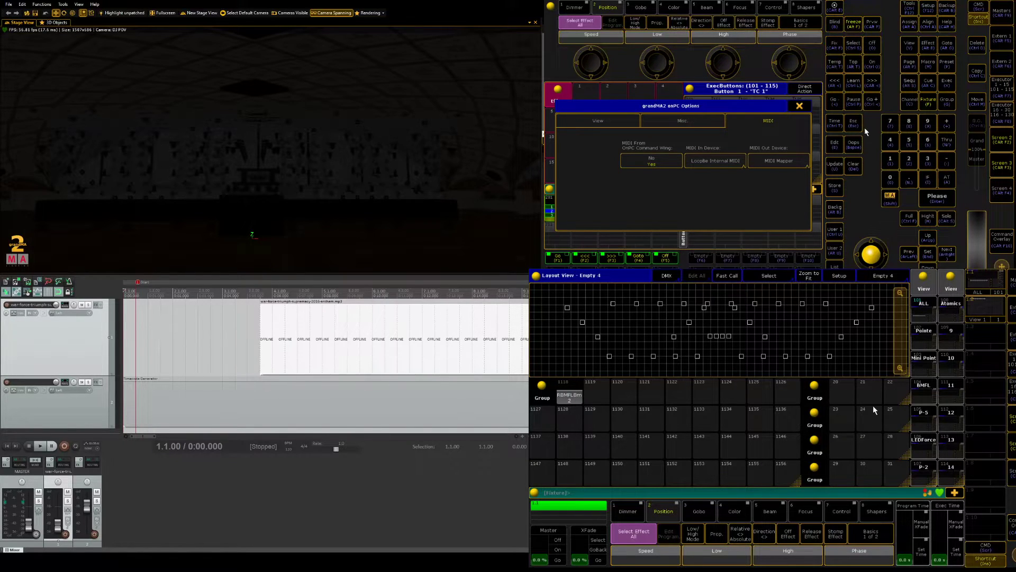
{"action": "key", "text": "Escape"}
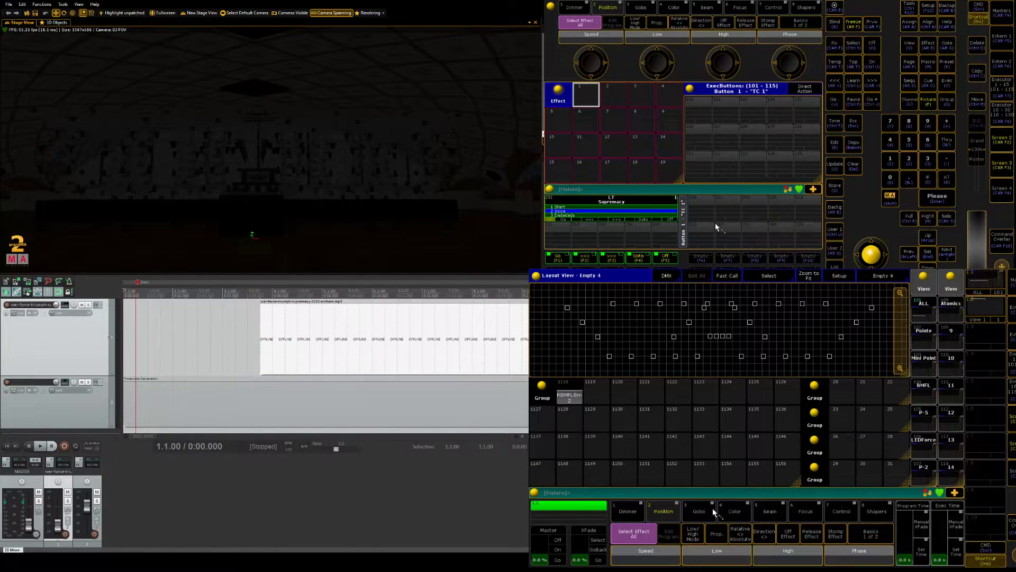
Step: Clear the Effect and ExecButtons windows from the first grandMA2 screen
{"action": "left_click", "coordinate": [557, 101]}
{"action": "key", "text": "Escape"}
{"action": "left_click", "coordinate": [672, 122]}
{"action": "left_click", "coordinate": [762, 106]}
Step: Add a Timecode pool in one row across the cleared screen and a Timecode Slots pool beneath it
{"action": "left_click", "coordinate": [571, 117]}
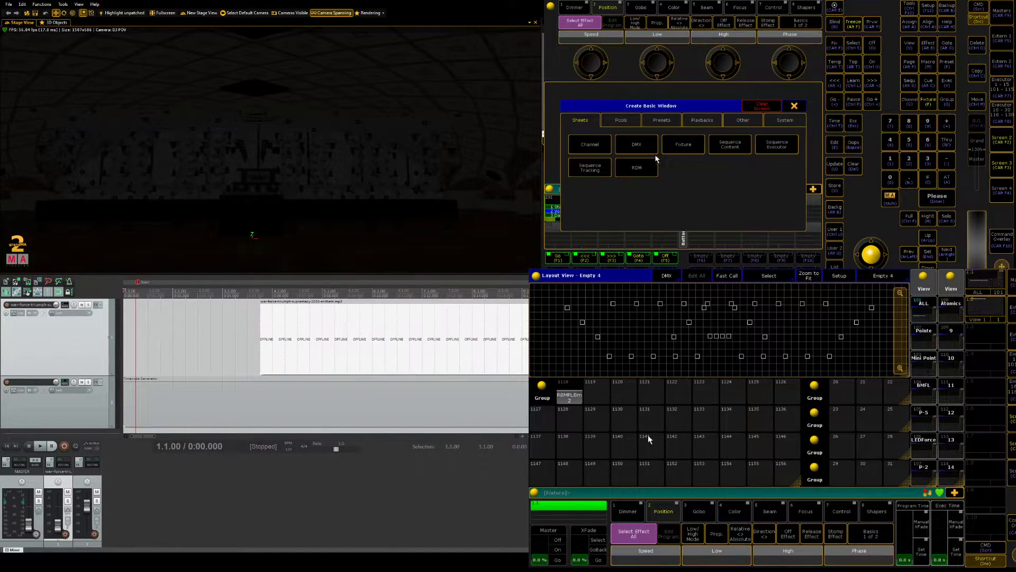
{"action": "left_click", "coordinate": [786, 193]}
{"action": "left_click_drag", "start_coordinate": [818, 180], "coordinate": [818, 104]}
{"action": "left_click", "coordinate": [557, 142]}
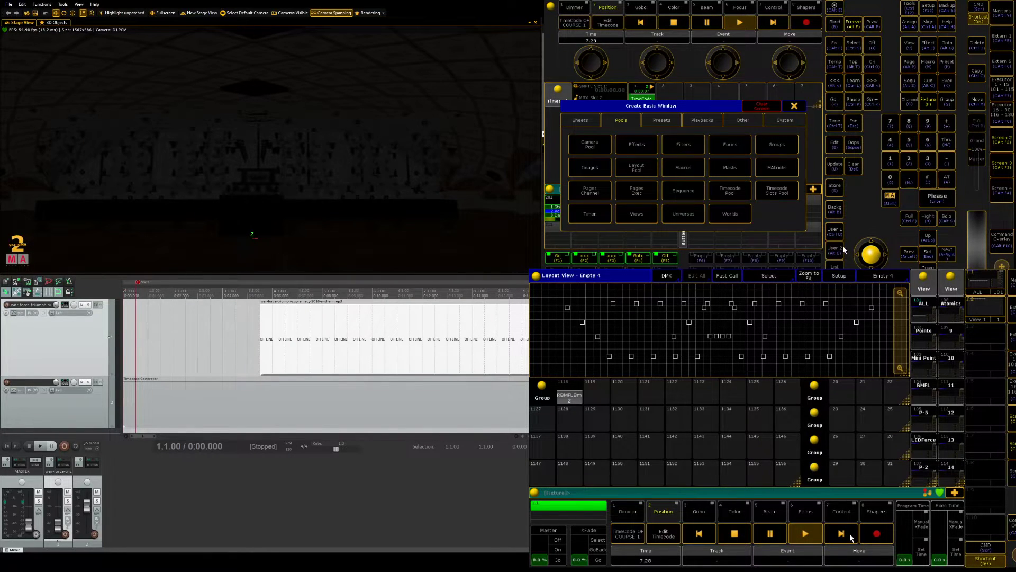
{"action": "left_click", "coordinate": [777, 190]}
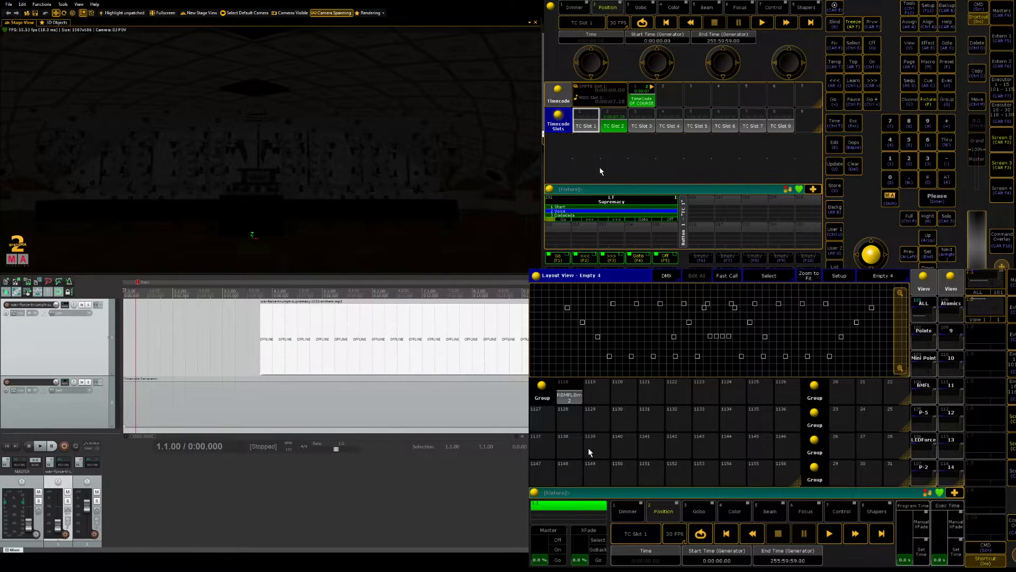
{"action": "left_click", "coordinate": [567, 179]}
{"action": "left_click", "coordinate": [742, 121]}
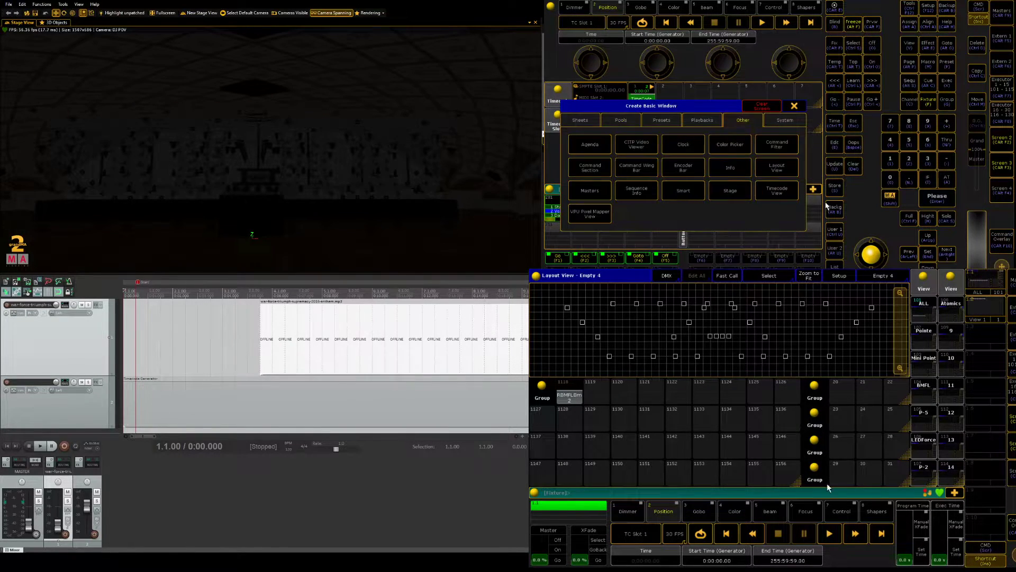
{"action": "left_click", "coordinate": [777, 191]}
{"action": "key", "text": "Escape"}
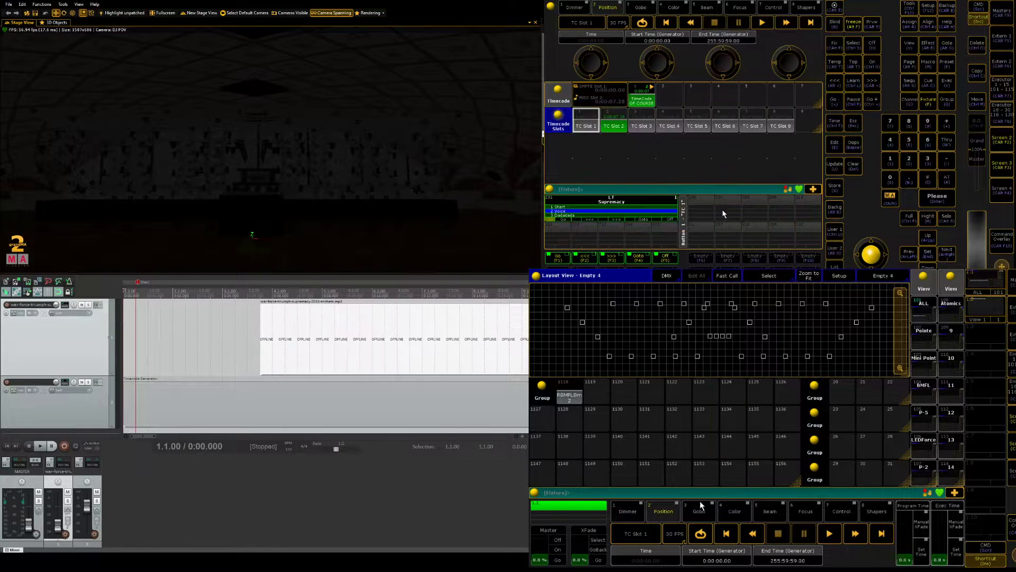
Step: Shrink the Timecode Slots pool, add a Timecode View beside it, and extend the slots pool to three rows
{"action": "left_click_drag", "start_coordinate": [650, 162], "coordinate": [614, 122]}
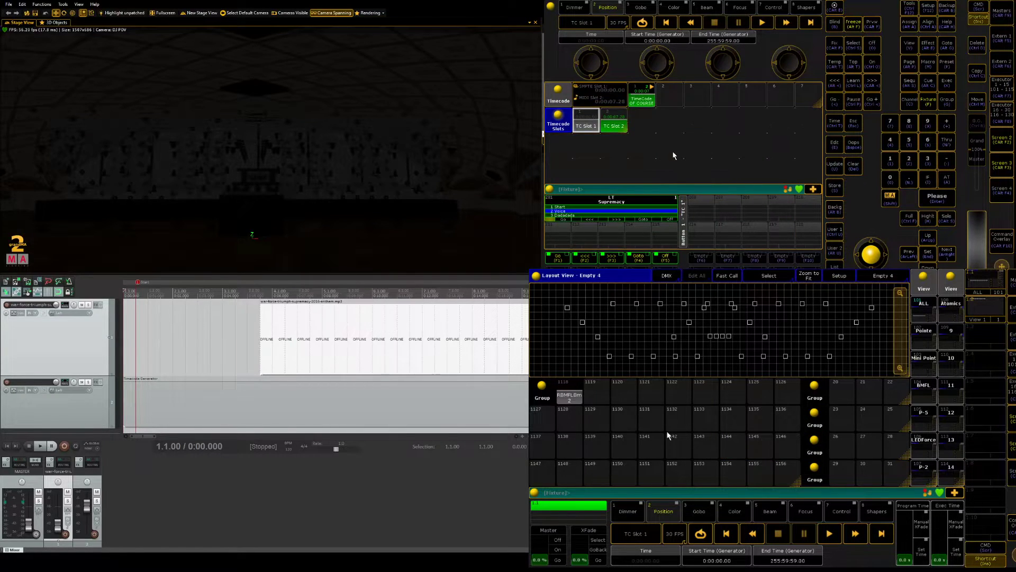
{"action": "left_click", "coordinate": [674, 157]}
{"action": "left_click", "coordinate": [777, 191]}
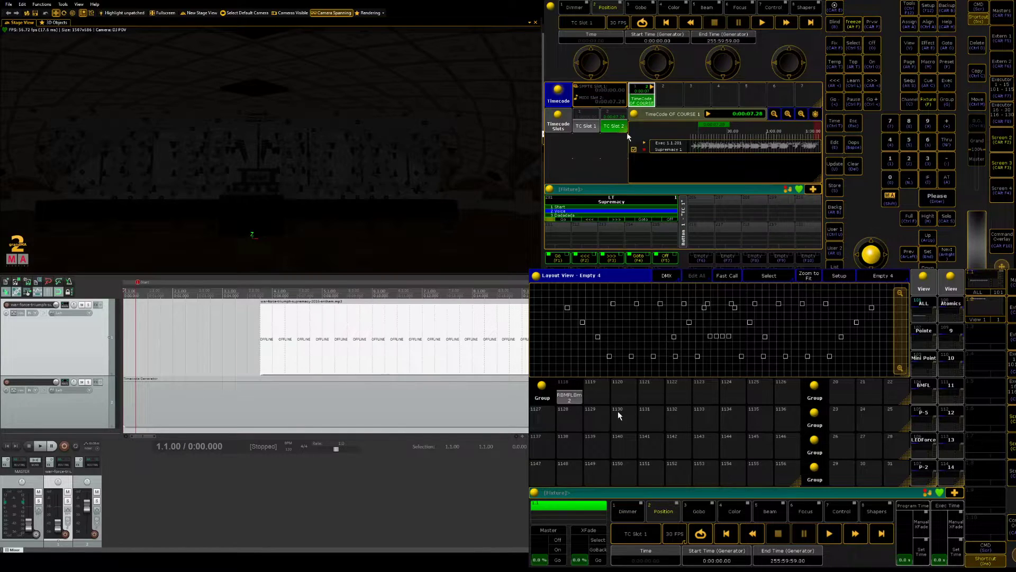
{"action": "left_click_drag", "start_coordinate": [640, 162], "coordinate": [647, 228]}
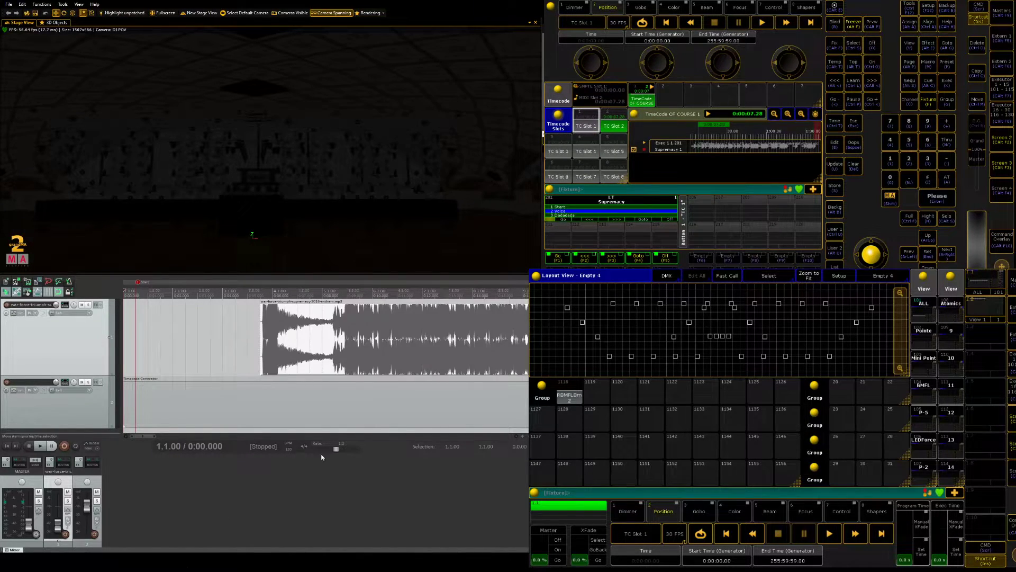
Step: Play the REAPER project, open the options of the TimeCode OF COURSE show in grandMA2 onPC, and check its assigned timecode slot
{"action": "key", "text": "space"}
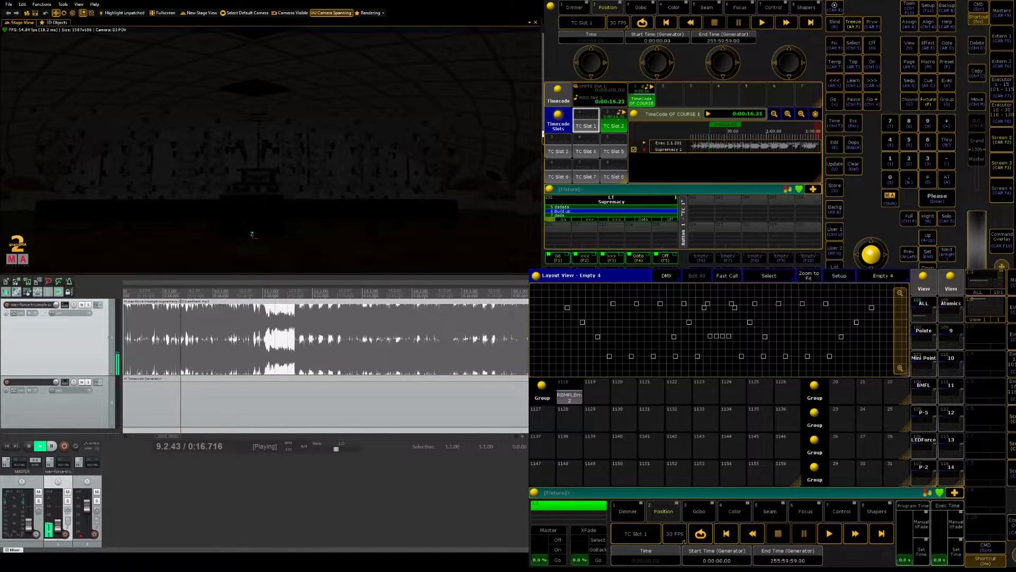
{"action": "left_click", "coordinate": [670, 121]}
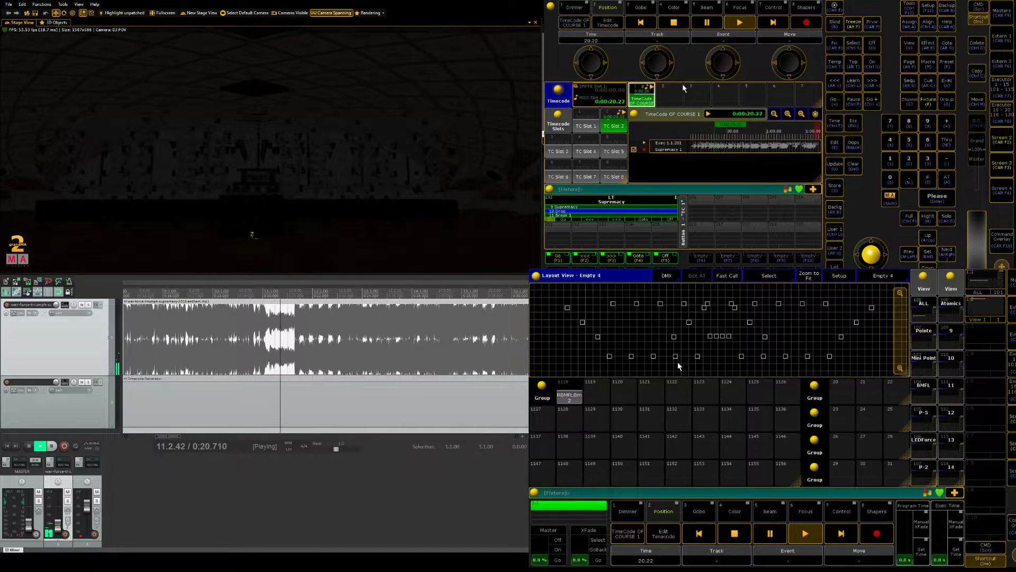
{"action": "left_click", "coordinate": [609, 23]}
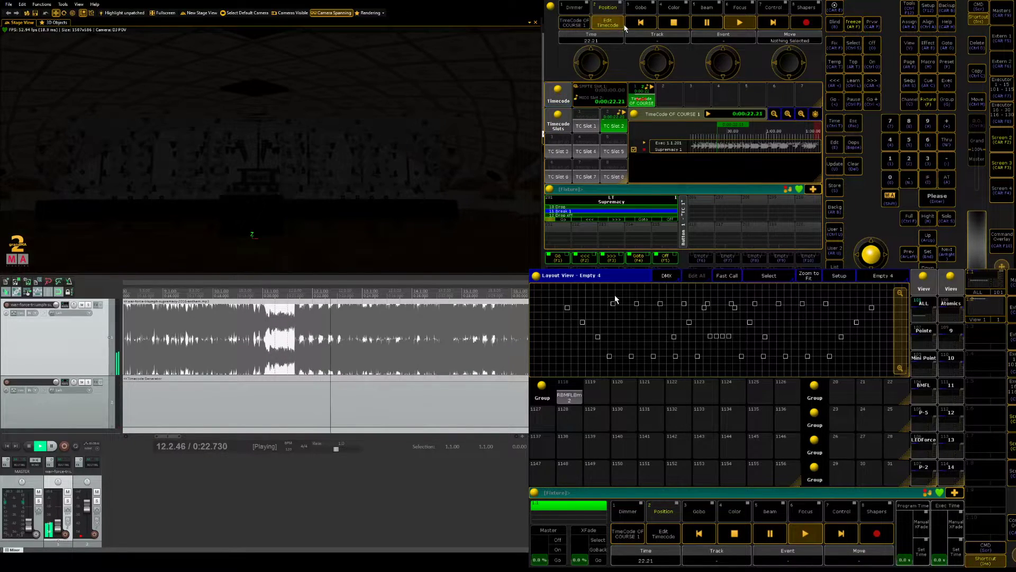
{"action": "left_click", "coordinate": [536, 275]}
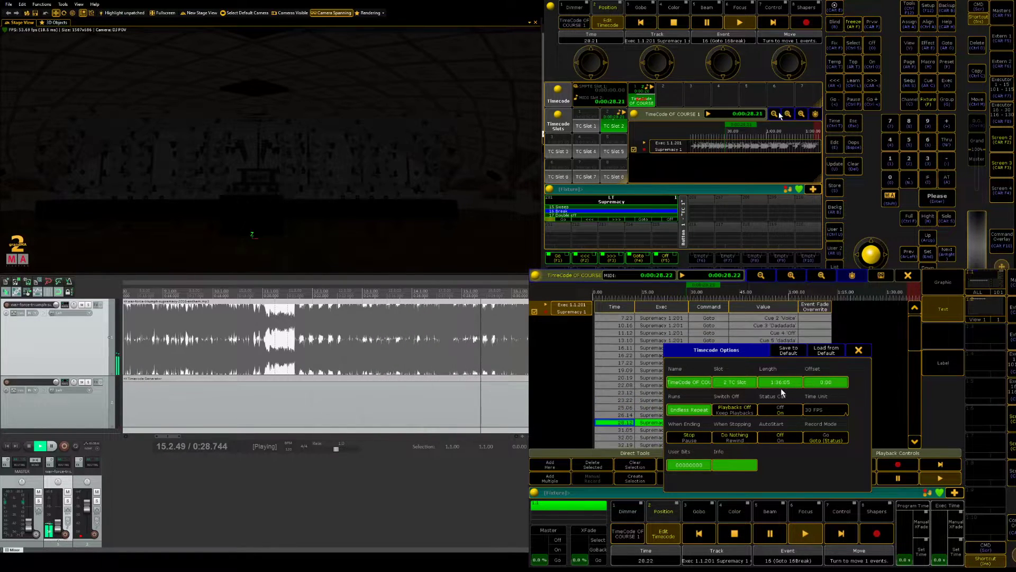
{"action": "left_click", "coordinate": [735, 381]}
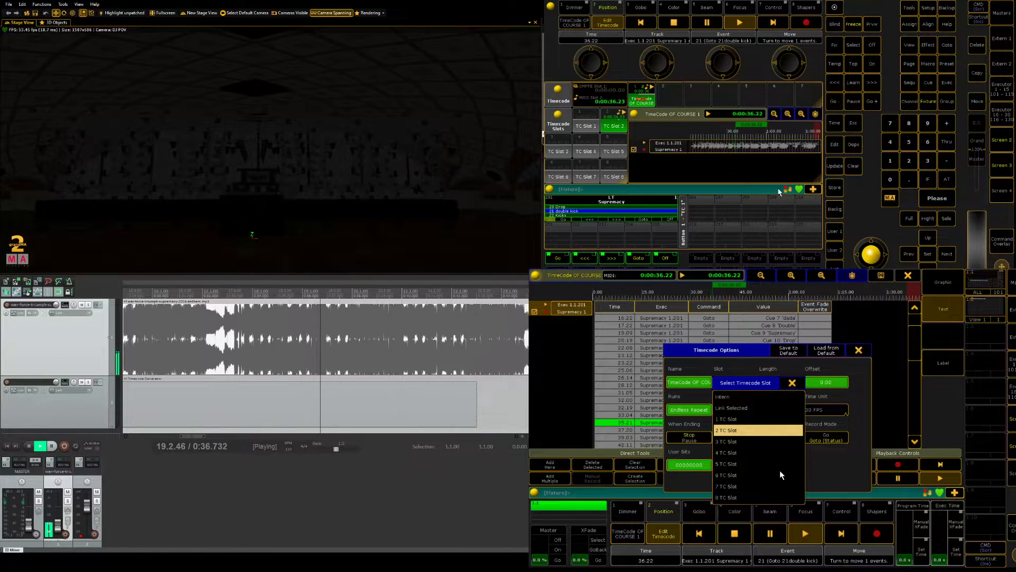
{"action": "left_click", "coordinate": [950, 386]}
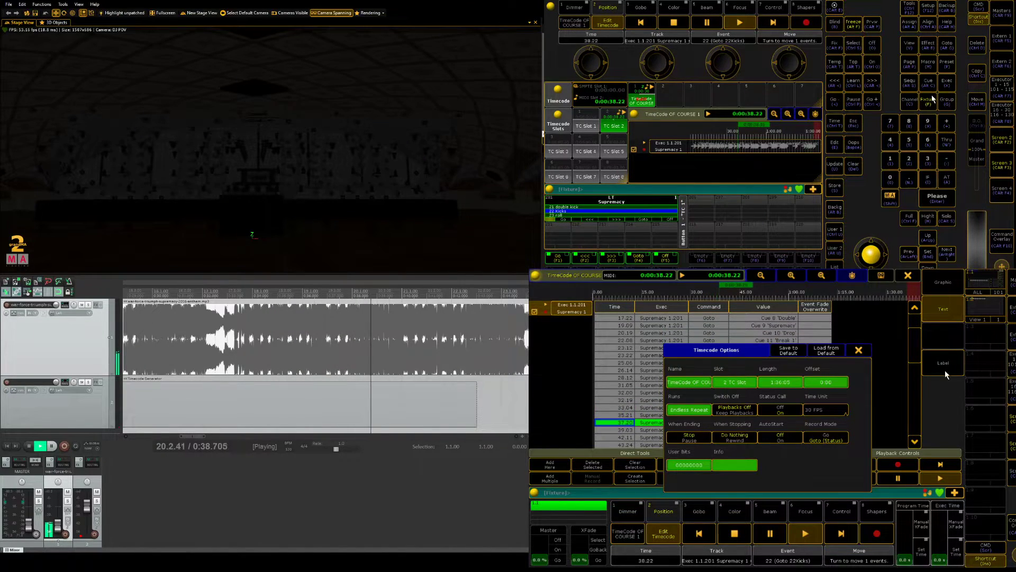
{"action": "left_click", "coordinate": [945, 370]}
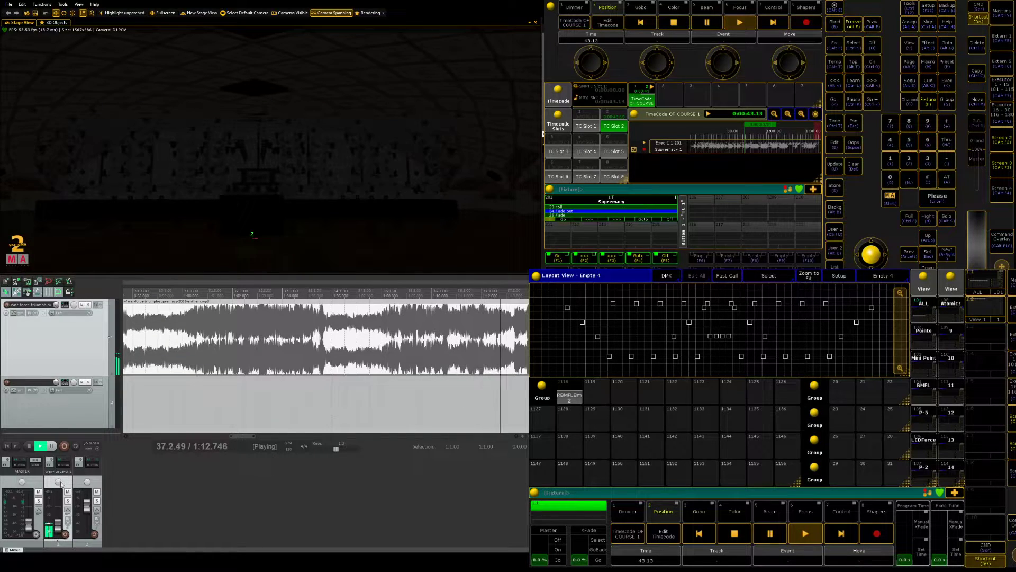
Step: Stop playback in REAPER and extend the Timecode Generator item to just past the end of the music
{"action": "key", "text": "space"}
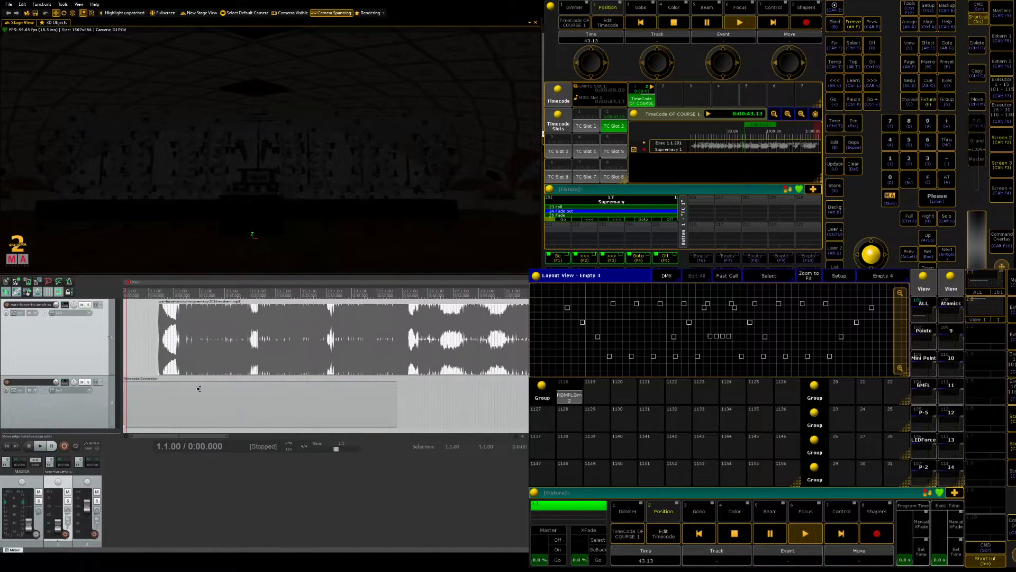
{"action": "scroll", "coordinate": [198, 389], "scroll_direction": "down", "scroll_amount": 3}
{"action": "scroll", "coordinate": [198, 389], "scroll_direction": "up", "scroll_amount": 3}
{"action": "left_click_drag", "start_coordinate": [396, 404], "coordinate": [508, 404]}
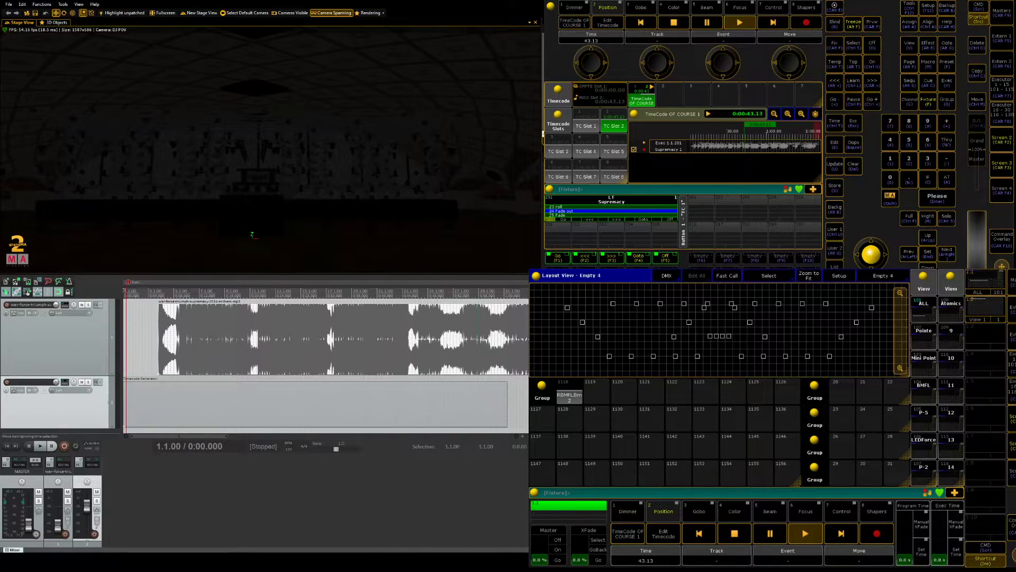
{"action": "scroll", "coordinate": [507, 403], "scroll_direction": "down", "scroll_amount": 5}
{"action": "left_click_drag", "start_coordinate": [240, 430], "coordinate": [469, 428]}
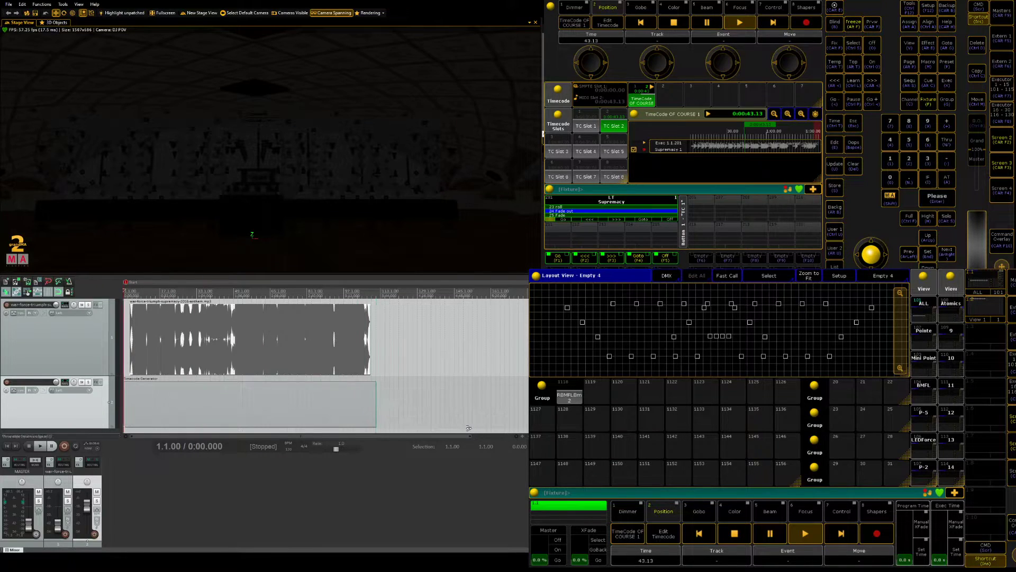
{"action": "scroll", "coordinate": [164, 369], "scroll_direction": "up", "scroll_amount": 10}
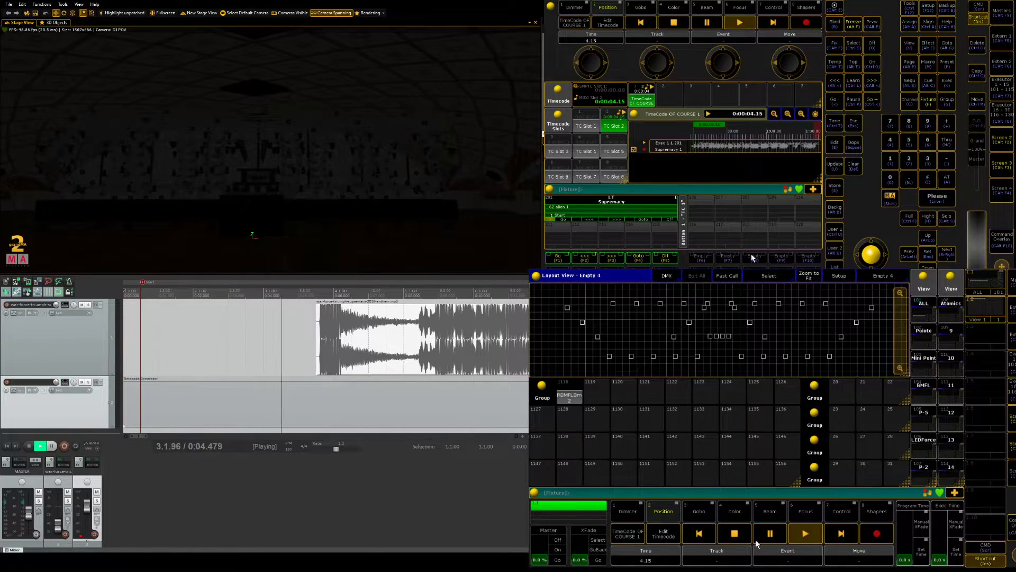
Step: Switch to grandMA2 onPC and store cues 1 thru 10 on the first empty executor after Supremacy's buttons
{"action": "key", "text": "s"}
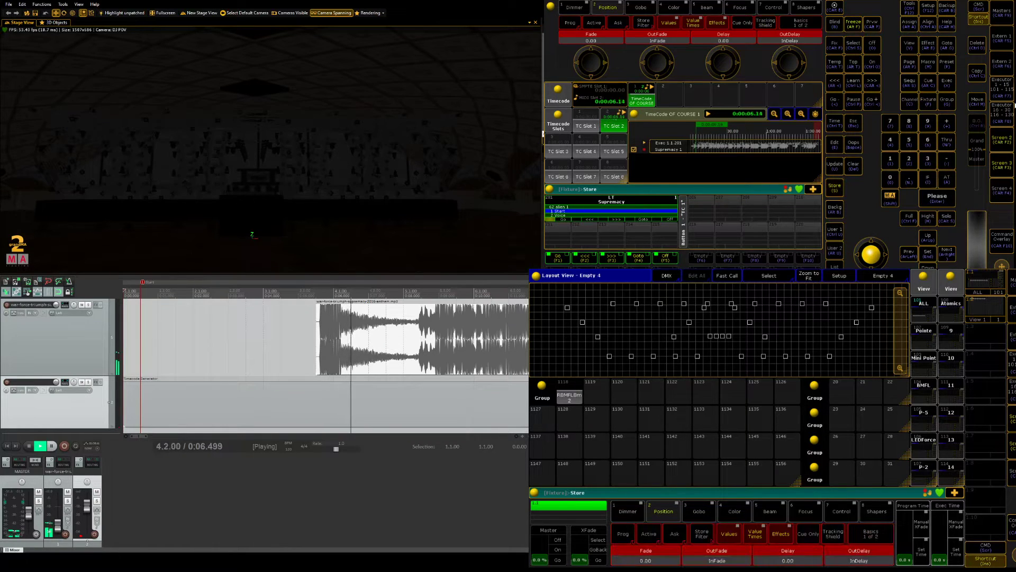
{"action": "type", "text": "1/10"}
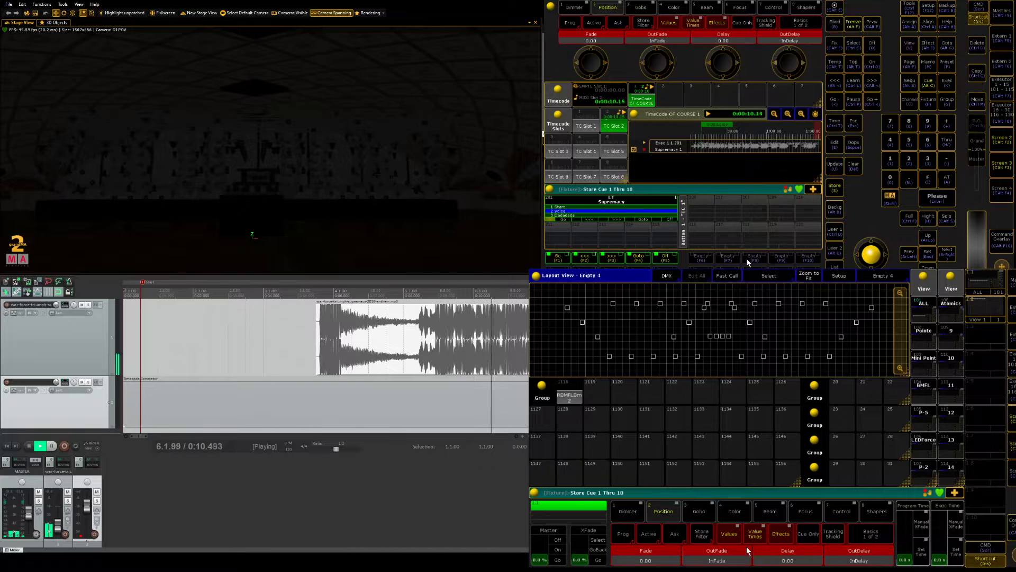
{"action": "left_click", "coordinate": [701, 258]}
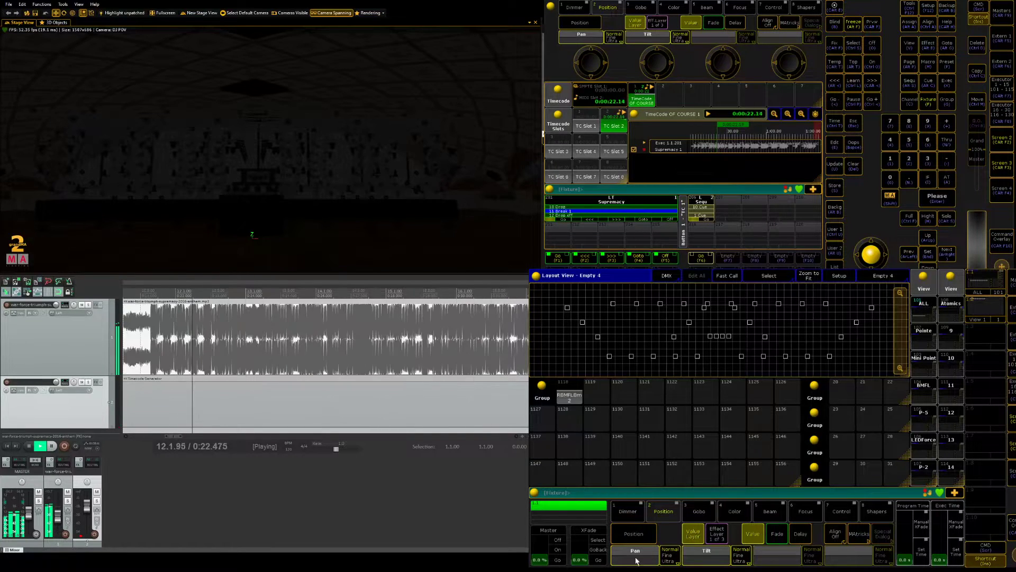
Step: Record the new executor's cue triggers into the TimeCode OF COURSE show during REAPER playback, and end the recording
{"action": "left_click", "coordinate": [642, 95]}
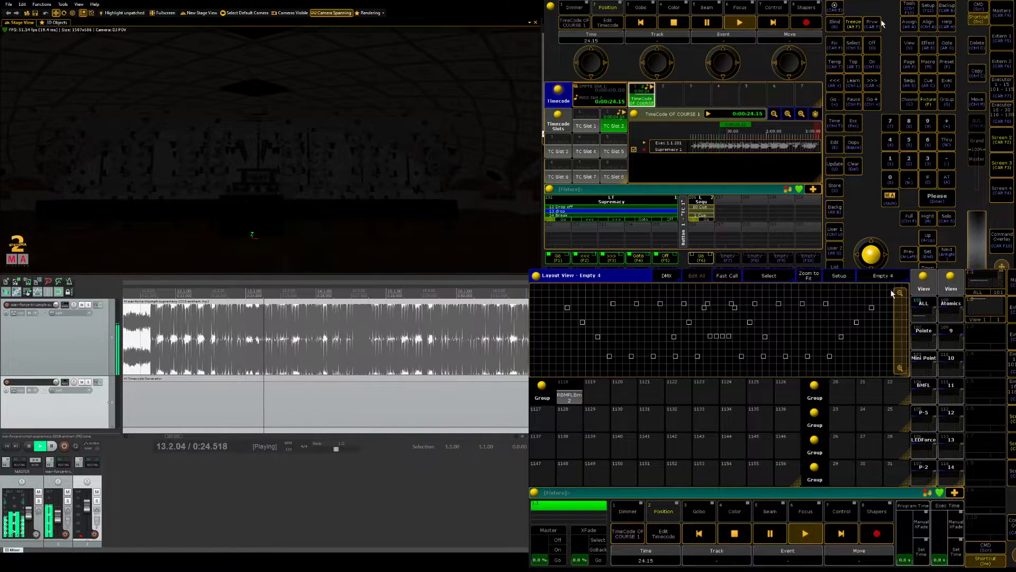
{"action": "left_click", "coordinate": [807, 22]}
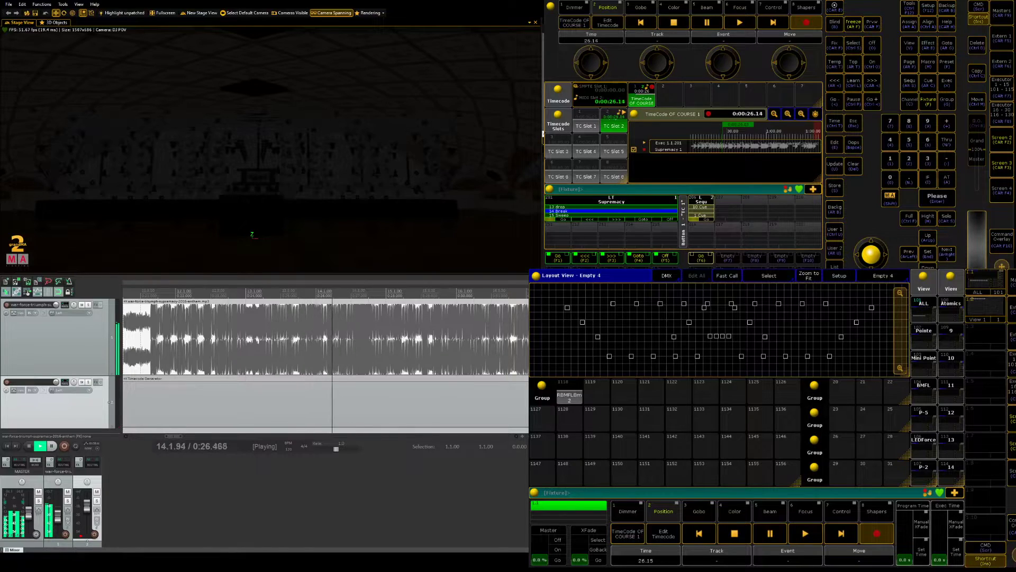
{"action": "key", "text": "F6"}
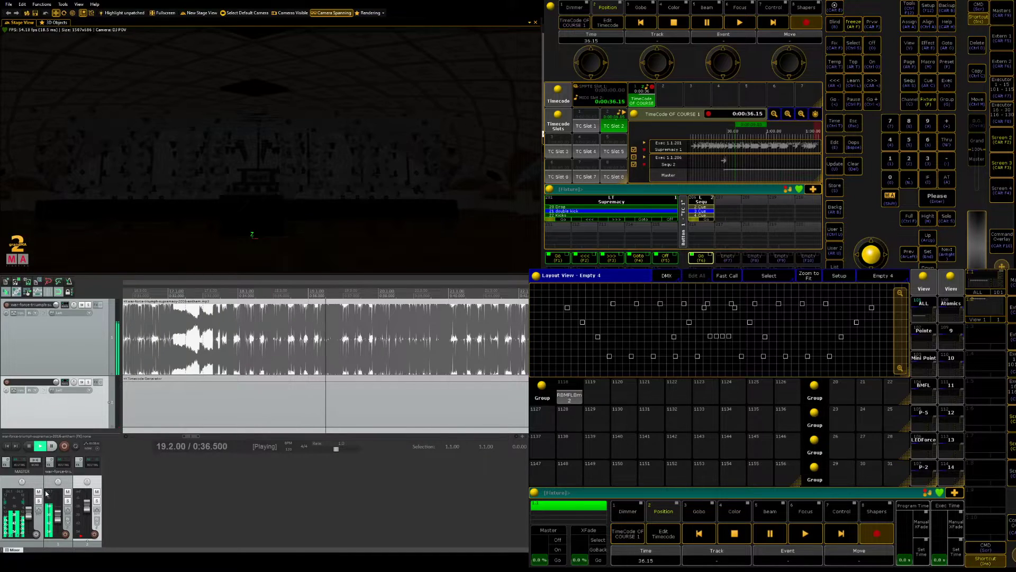
{"action": "key", "text": "w"}
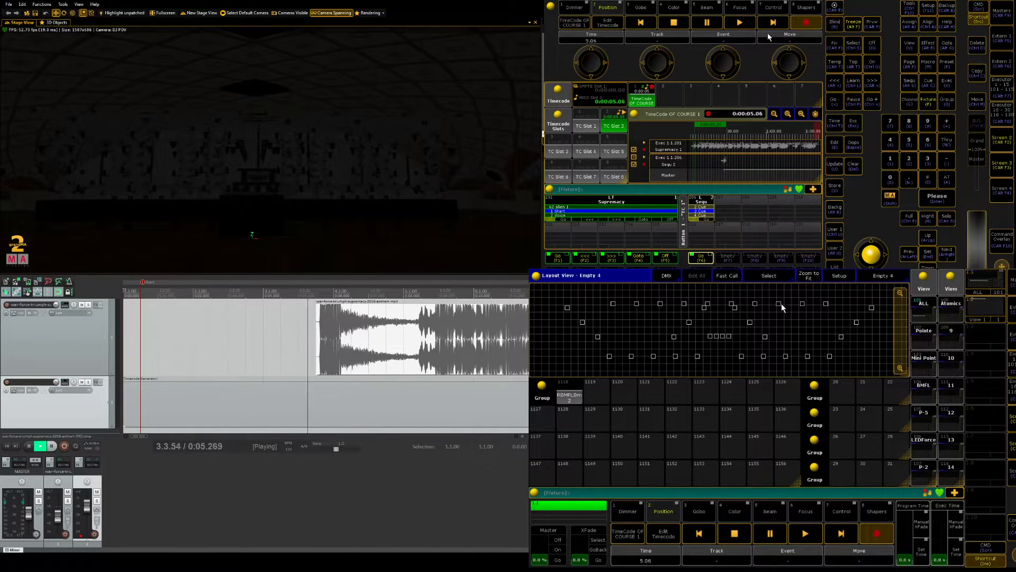
{"action": "left_click", "coordinate": [652, 101]}
{"action": "left_click", "coordinate": [793, 27]}
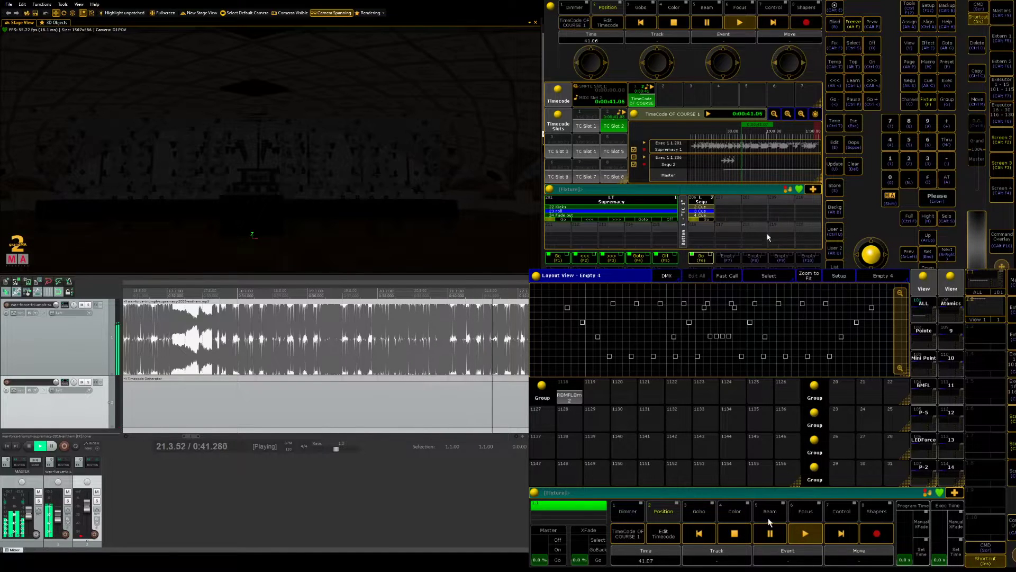
Step: Delete executor 1.206 with the newly stored cues
{"action": "key", "text": "ctrl+d"}
{"action": "key", "text": "F6"}
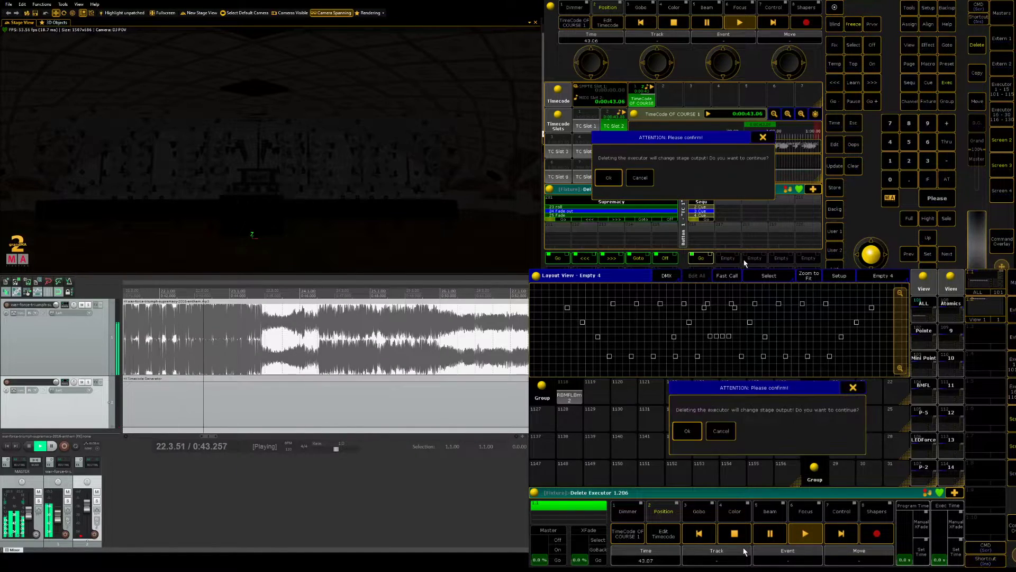
{"action": "key", "text": "Return"}
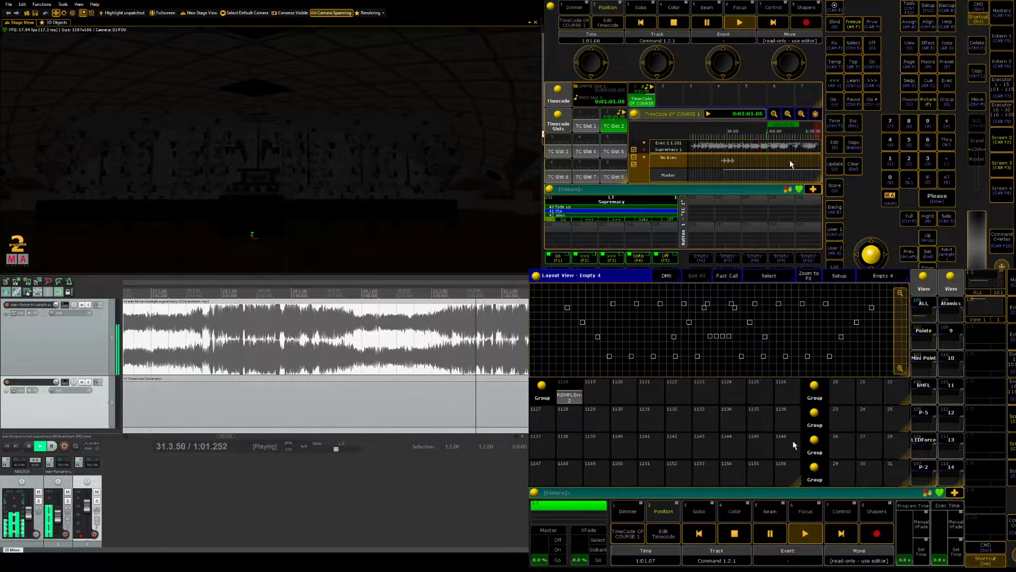
Step: Stop REAPER playback and place a marker at the start of the music, at about 5.59 s
{"action": "left_click", "coordinate": [28, 446]}
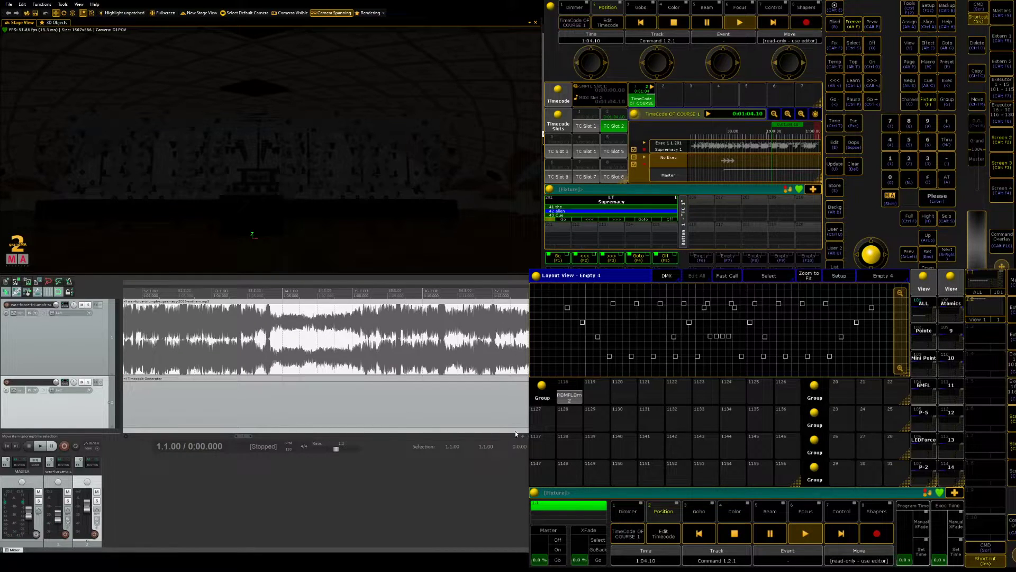
{"action": "scroll", "coordinate": [218, 400], "scroll_direction": "down", "scroll_amount": 2}
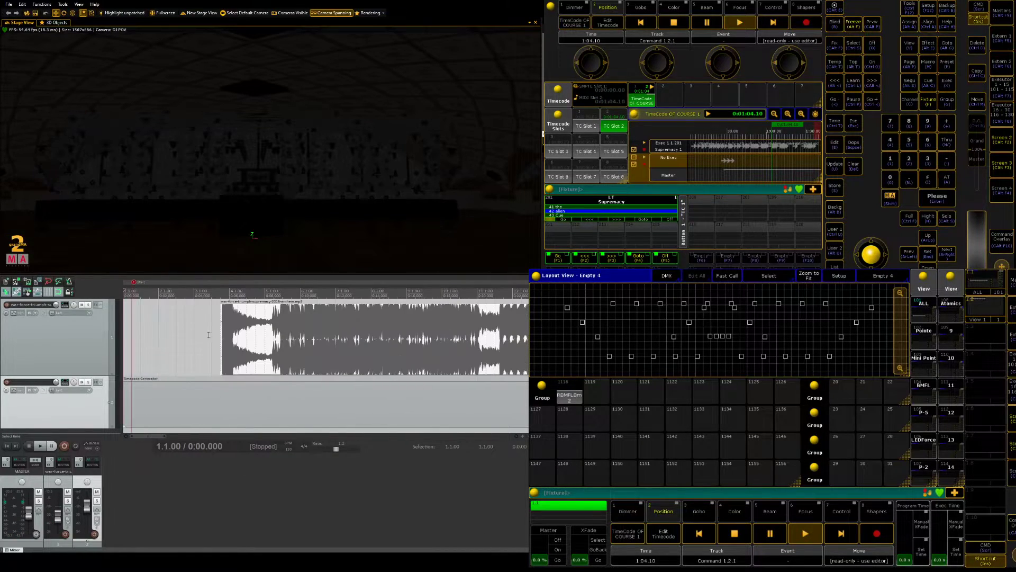
{"action": "scroll", "coordinate": [209, 340], "scroll_direction": "up", "scroll_amount": 2}
{"action": "left_click", "coordinate": [312, 341]}
{"action": "left_click_drag", "start_coordinate": [394, 293], "coordinate": [398, 293]}
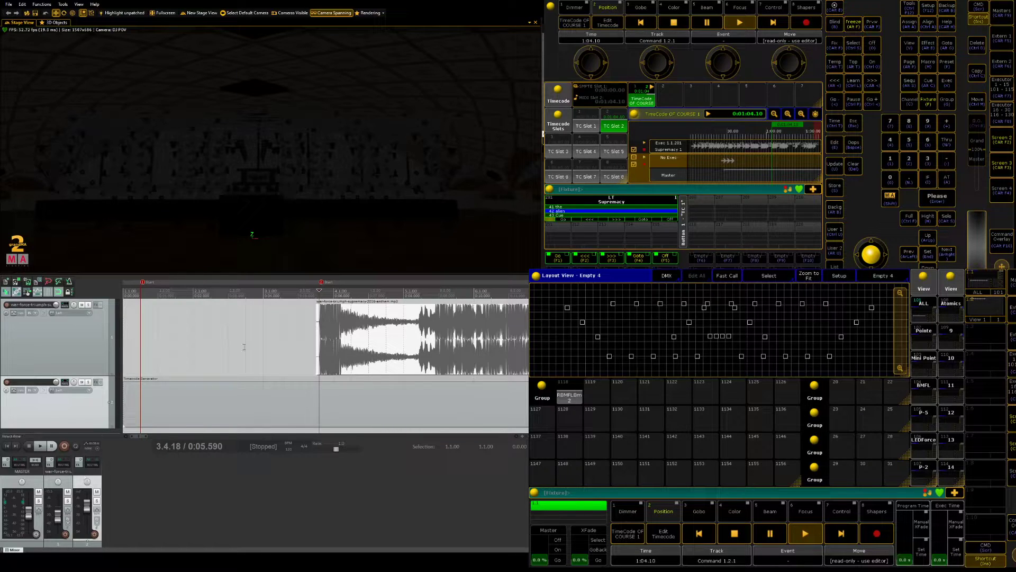
Step: Play the project from the new marker and increase the music track's height
{"action": "key", "text": "space"}
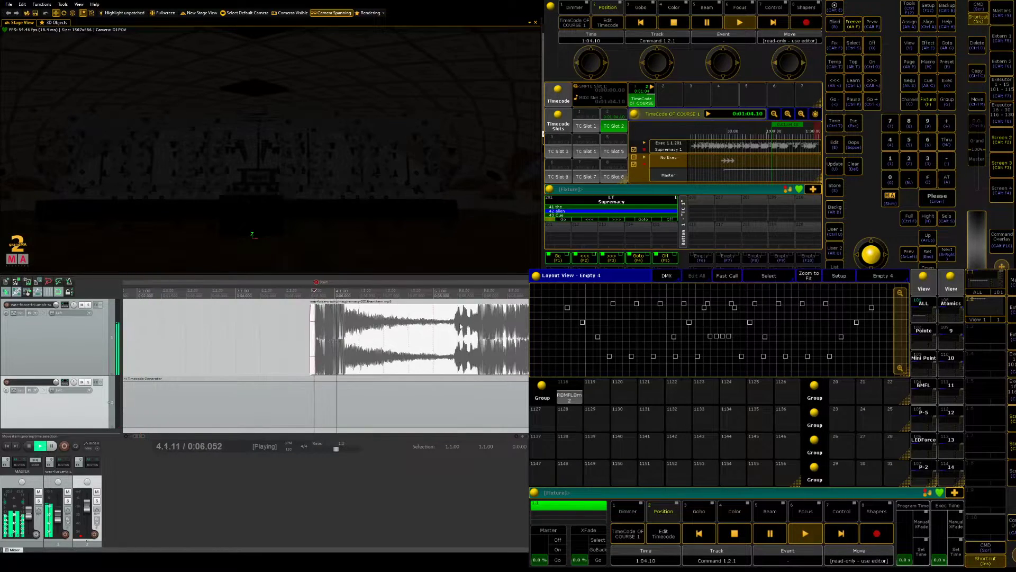
{"action": "scroll", "coordinate": [308, 371], "scroll_direction": "up", "scroll_amount": 3}
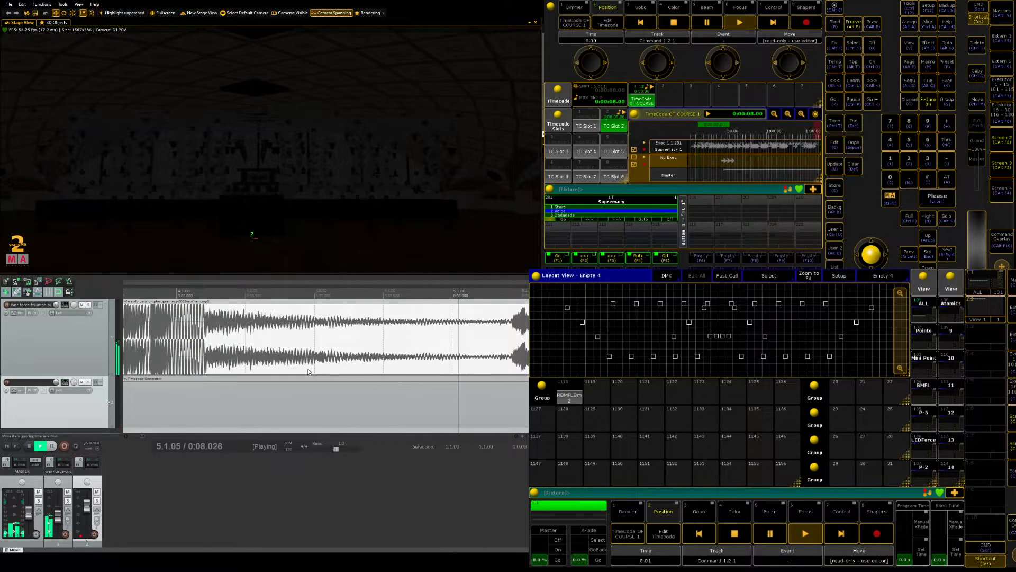
{"action": "scroll", "coordinate": [308, 370], "scroll_direction": "down", "scroll_amount": 4}
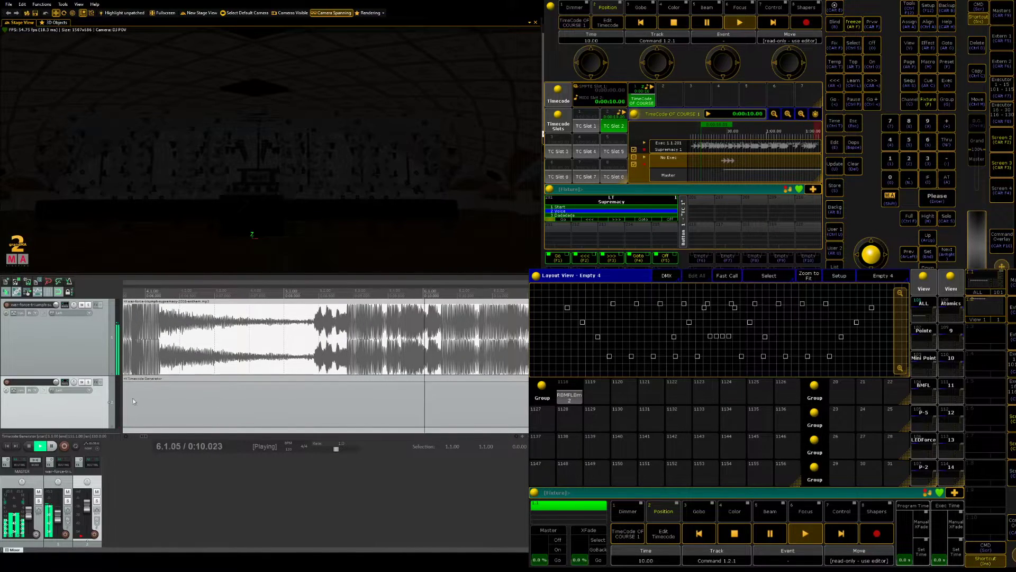
{"action": "left_click_drag", "start_coordinate": [127, 400], "coordinate": [126, 460]}
{"action": "scroll", "coordinate": [239, 341], "scroll_direction": "down", "scroll_amount": 5}
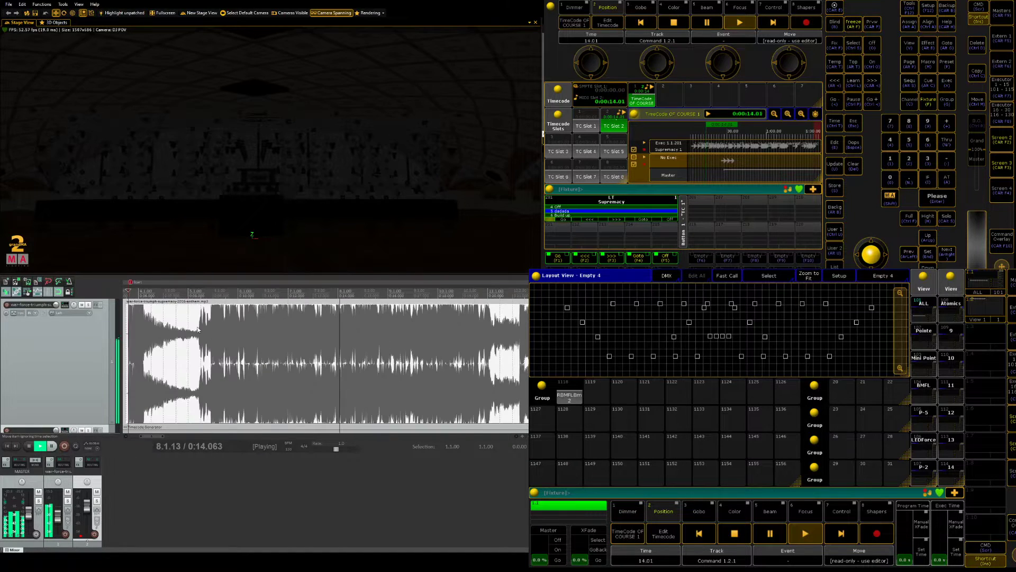
Step: Jump playback to marker 2, move the marker onto the first audible beat, and jump to it again
{"action": "key", "text": "2"}
{"action": "scroll", "coordinate": [429, 345], "scroll_direction": "up", "scroll_amount": 8}
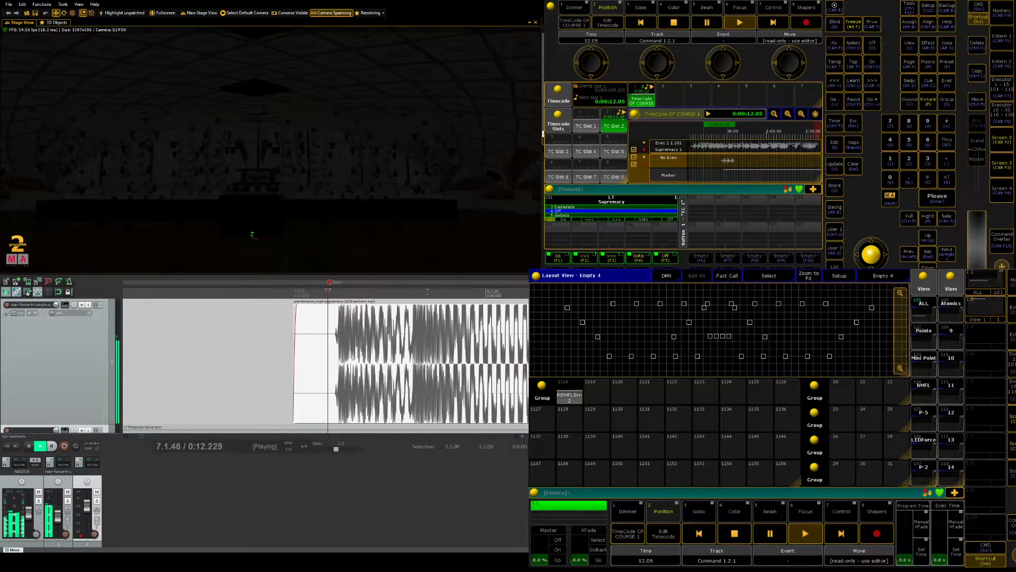
{"action": "left_click_drag", "start_coordinate": [330, 282], "coordinate": [340, 282]}
{"action": "key", "text": "2"}
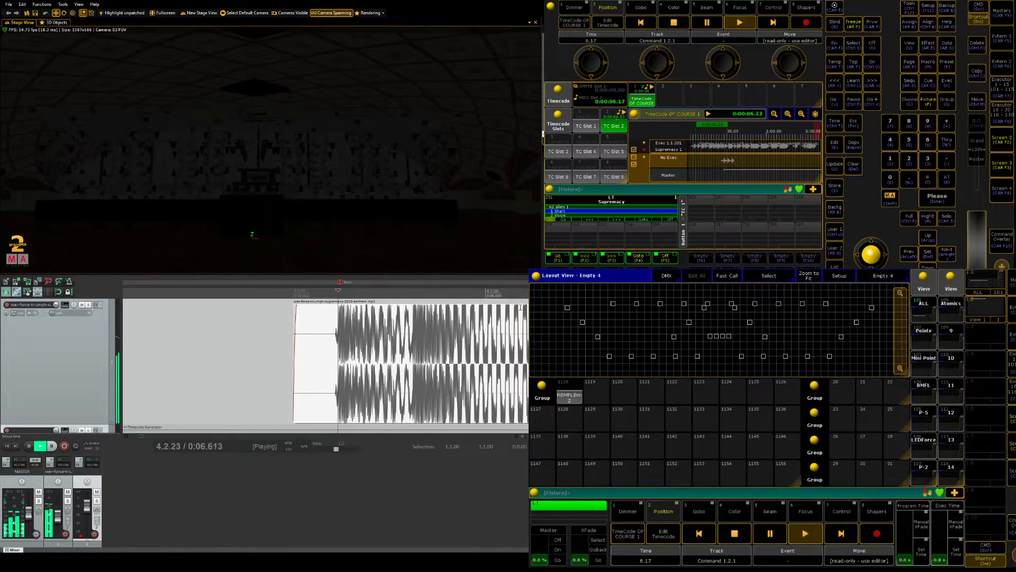
Step: Add another marker where the next beat begins in the waveform, and stop playback
{"action": "key", "text": "Right"}
{"action": "key", "text": "space"}
{"action": "key", "text": "space"}
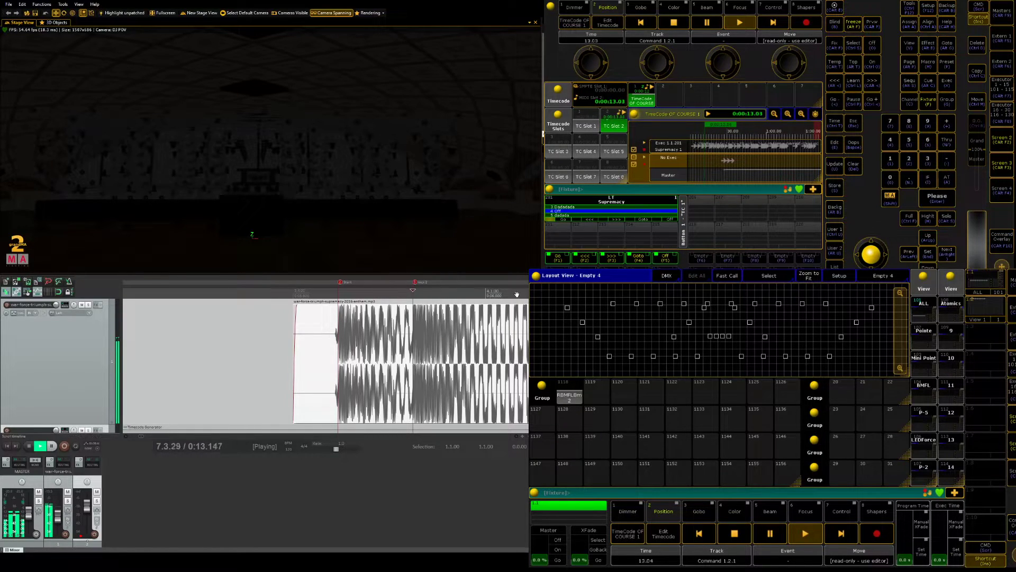
{"action": "scroll", "coordinate": [314, 385], "scroll_direction": "down", "scroll_amount": 5}
{"action": "scroll", "coordinate": [314, 385], "scroll_direction": "down", "scroll_amount": 4}
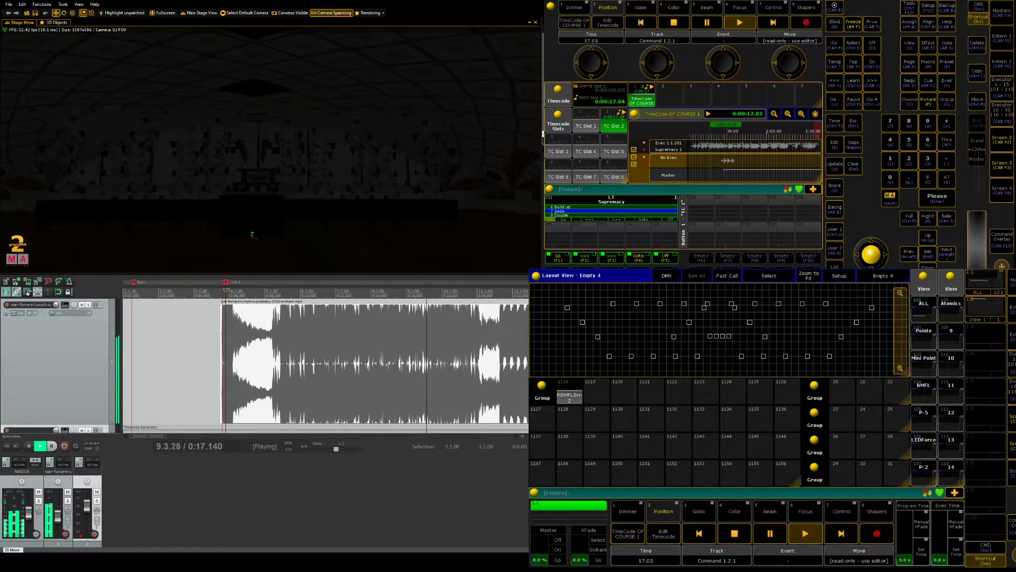
{"action": "key", "text": "space"}
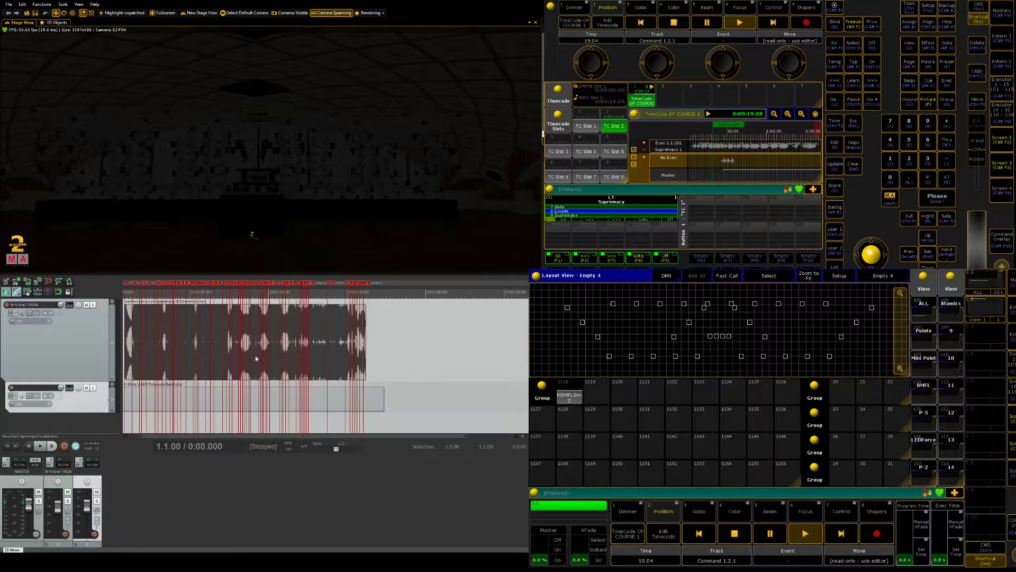
Step: Put the edit cursor on a marker near the end of the music in the fully marked REAPER project
{"action": "scroll", "coordinate": [255, 358], "scroll_direction": "up", "scroll_amount": 5}
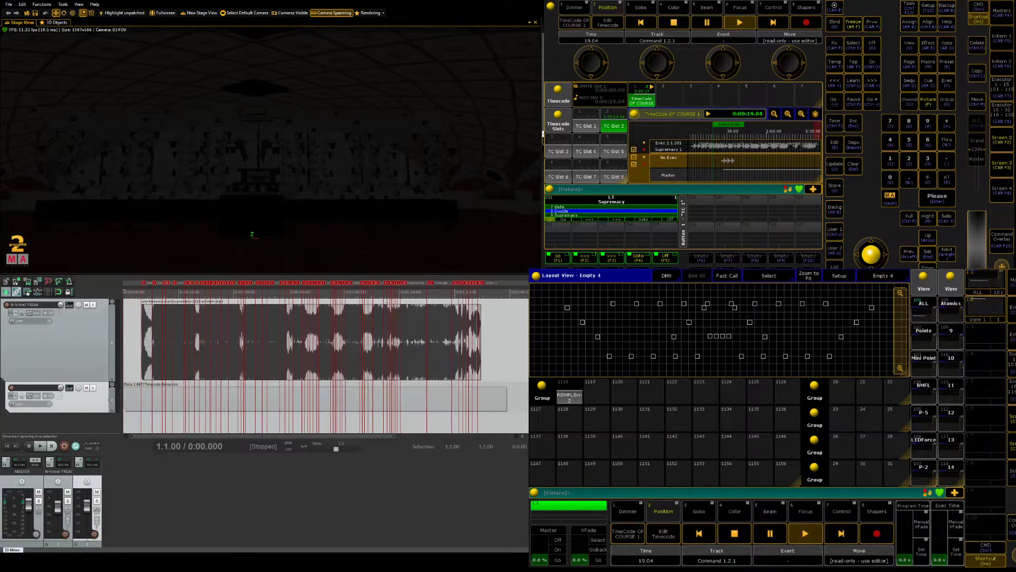
{"action": "left_click", "coordinate": [480, 282]}
{"action": "scroll", "coordinate": [436, 292], "scroll_direction": "up", "scroll_amount": 9}
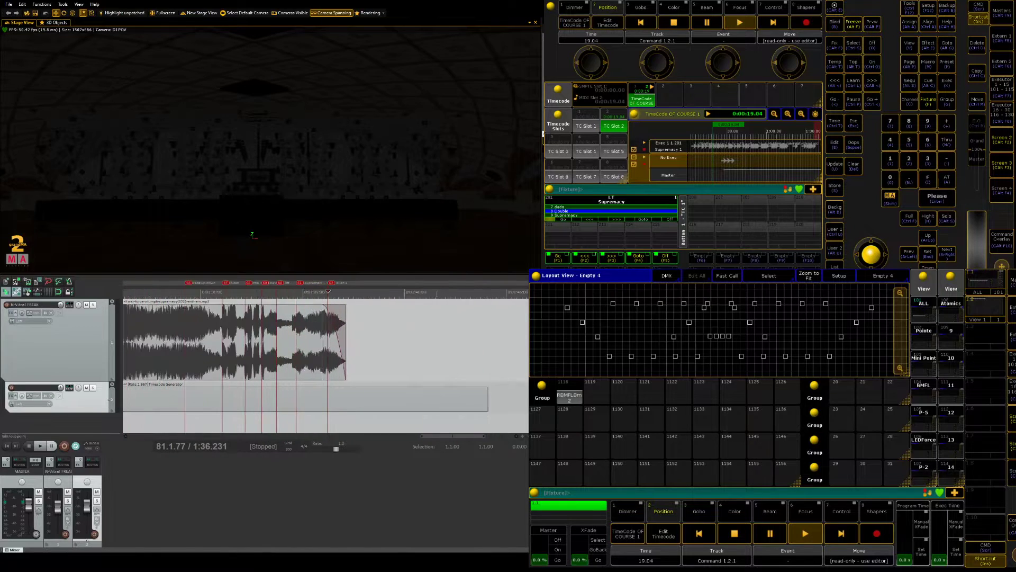
Step: Put the REAPER edit cursor in the empty stretch just before the music begins and look at the opening markers
{"action": "scroll", "coordinate": [375, 318], "scroll_direction": "down", "scroll_amount": 12}
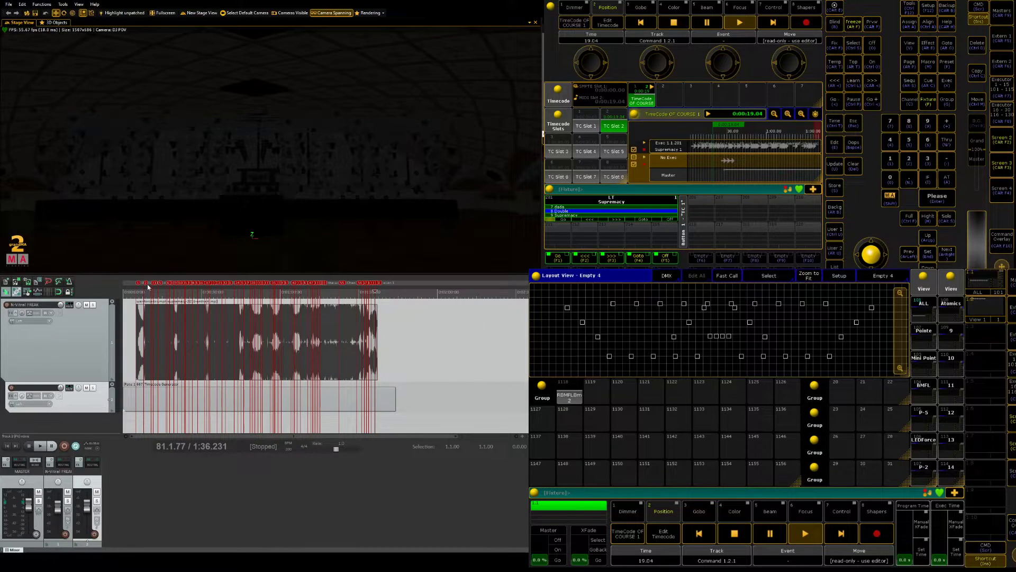
{"action": "left_click", "coordinate": [131, 291]}
{"action": "scroll", "coordinate": [130, 291], "scroll_direction": "up", "scroll_amount": 9}
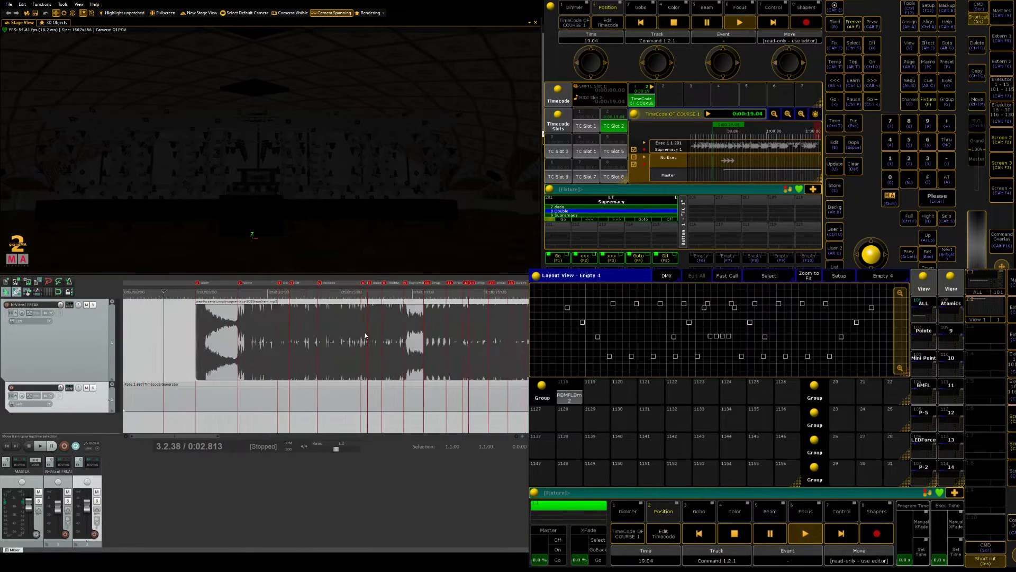
{"action": "scroll", "coordinate": [309, 286], "scroll_direction": "up", "scroll_amount": 4}
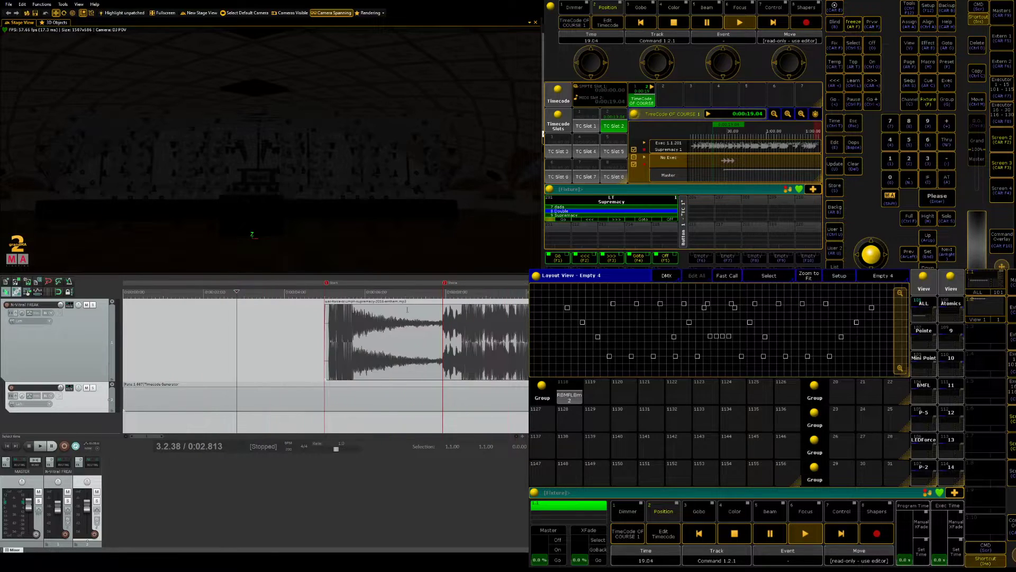
{"action": "scroll", "coordinate": [451, 319], "scroll_direction": "down", "scroll_amount": 2}
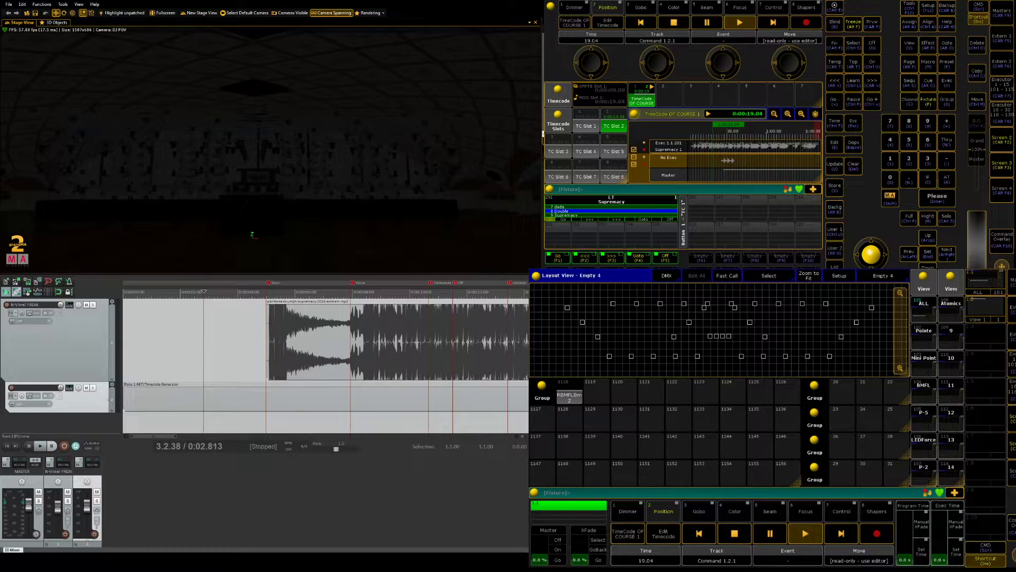
Step: Look over the markers across the whole song and jump the edit cursor to marker 5
{"action": "left_click", "coordinate": [397, 550]}
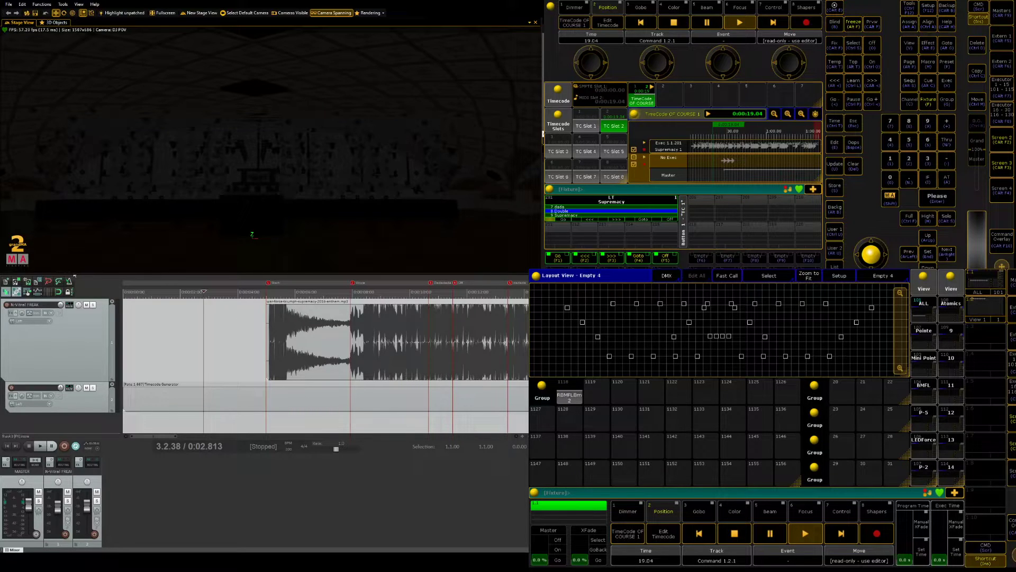
{"action": "scroll", "coordinate": [293, 347], "scroll_direction": "down", "scroll_amount": 3}
{"action": "scroll", "coordinate": [293, 348], "scroll_direction": "down", "scroll_amount": 4}
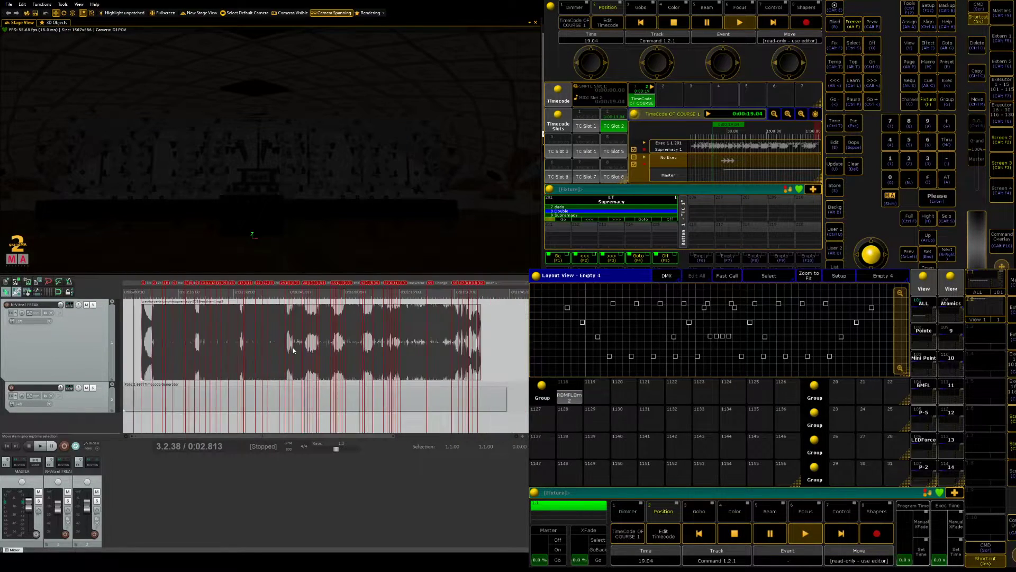
{"action": "scroll", "coordinate": [290, 349], "scroll_direction": "up", "scroll_amount": 7}
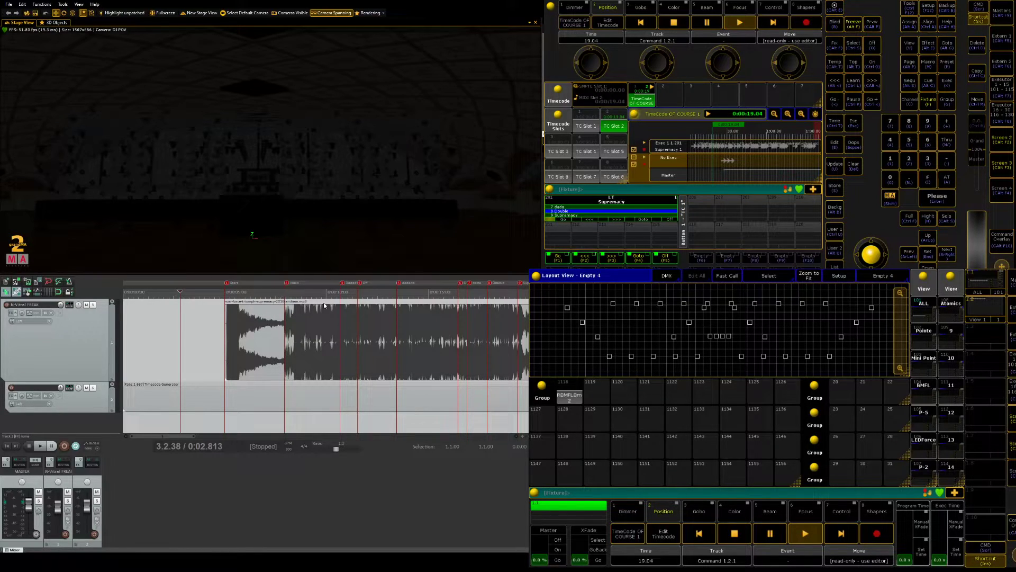
{"action": "key", "text": "5"}
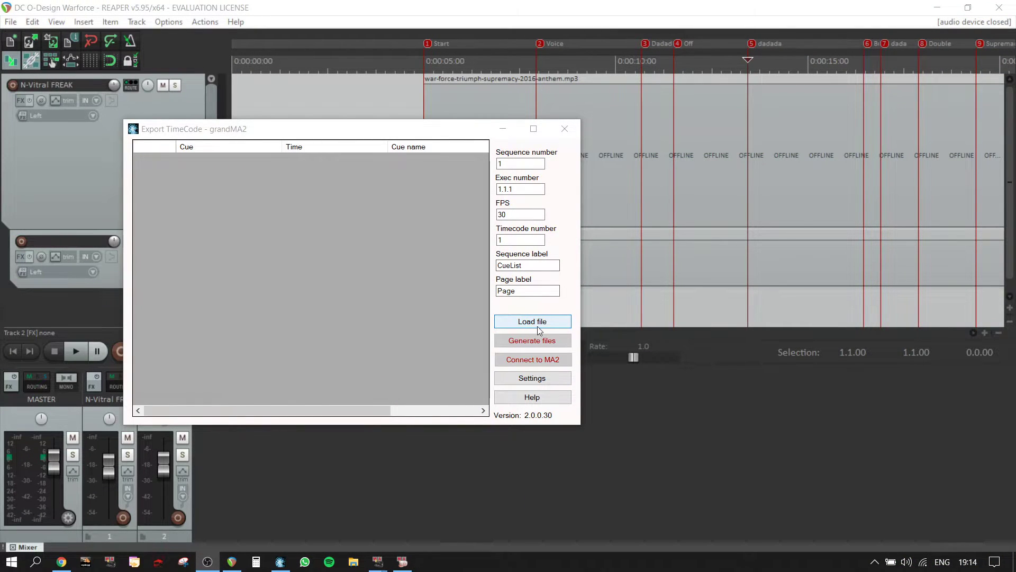
Step: In Export TimeCode, set the sequence number to 10, the exec number to 1.2.1 and the timecode number to 10
{"action": "left_click", "coordinate": [535, 163]}
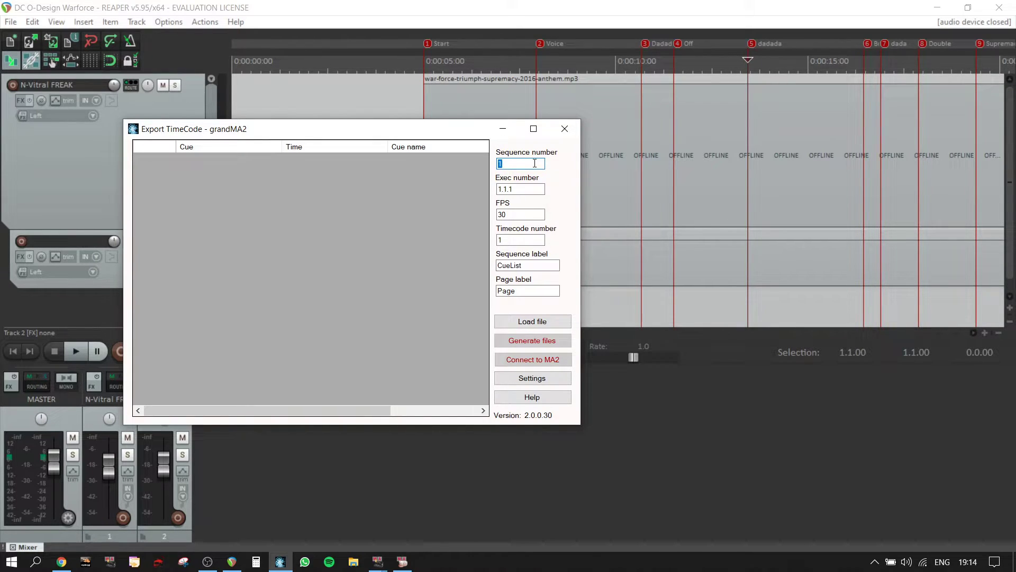
{"action": "type", "text": "10"}
{"action": "left_click_drag", "start_coordinate": [504, 190], "coordinate": [535, 205]}
{"action": "type", "text": "2.1"}
{"action": "left_click_drag", "start_coordinate": [520, 239], "coordinate": [492, 243]}
{"action": "type", "text": "10"}
Step: Set both the sequence label and the page label to test
{"action": "double_click", "coordinate": [529, 265]}
{"action": "type", "text": "test"}
{"action": "double_click", "coordinate": [524, 293]}
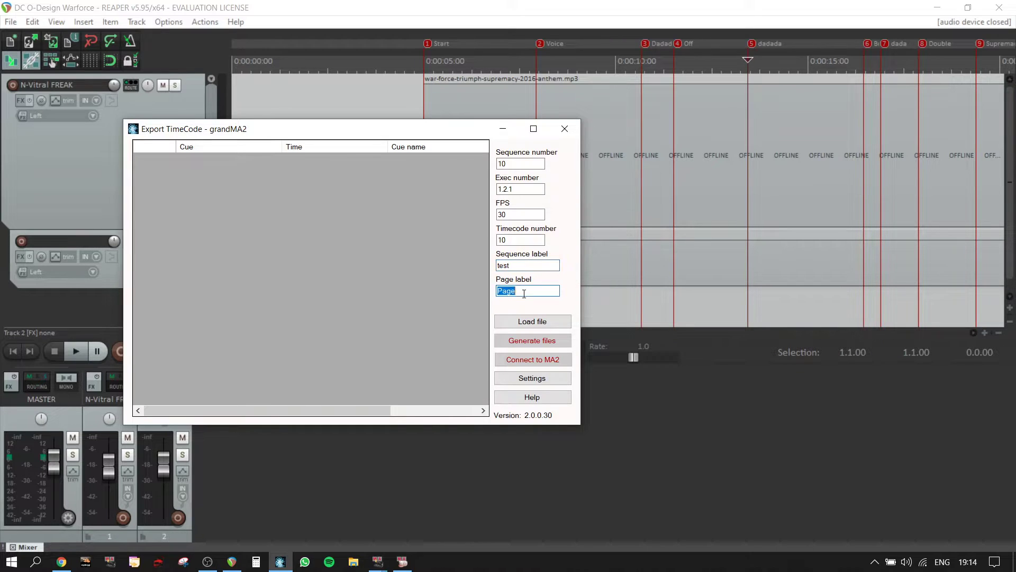
{"action": "type", "text": "test"}
Step: Load the TEST marker file from the Reaper folder and review the imported cue numbers, times and names
{"action": "left_click", "coordinate": [508, 321]}
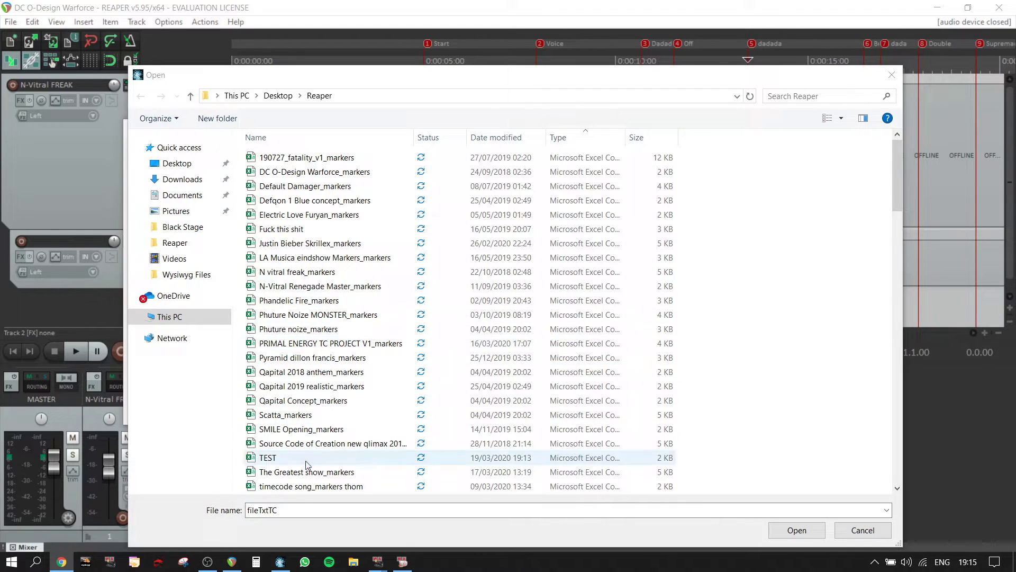
{"action": "left_click", "coordinate": [280, 462]}
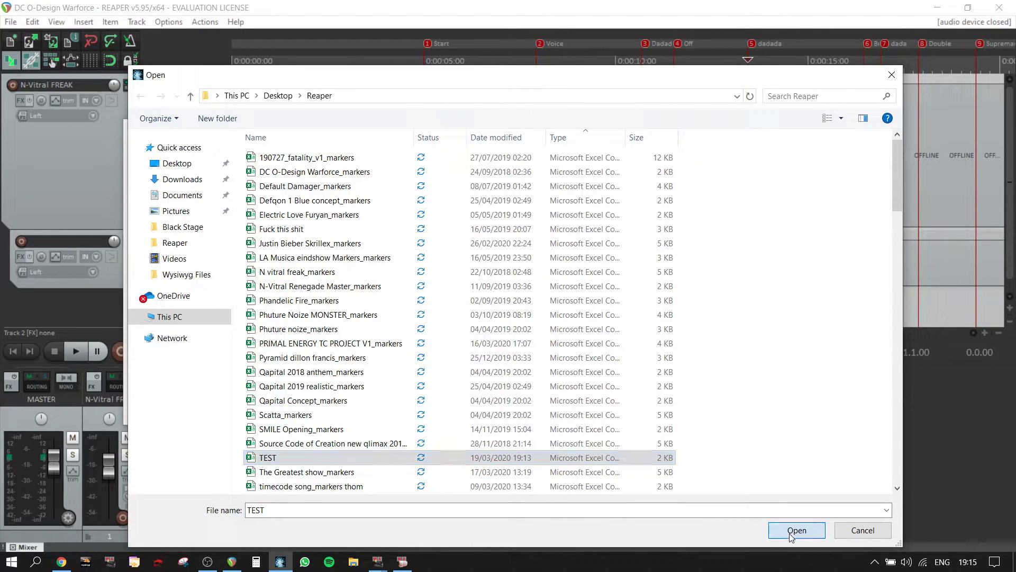
{"action": "left_click", "coordinate": [792, 532]}
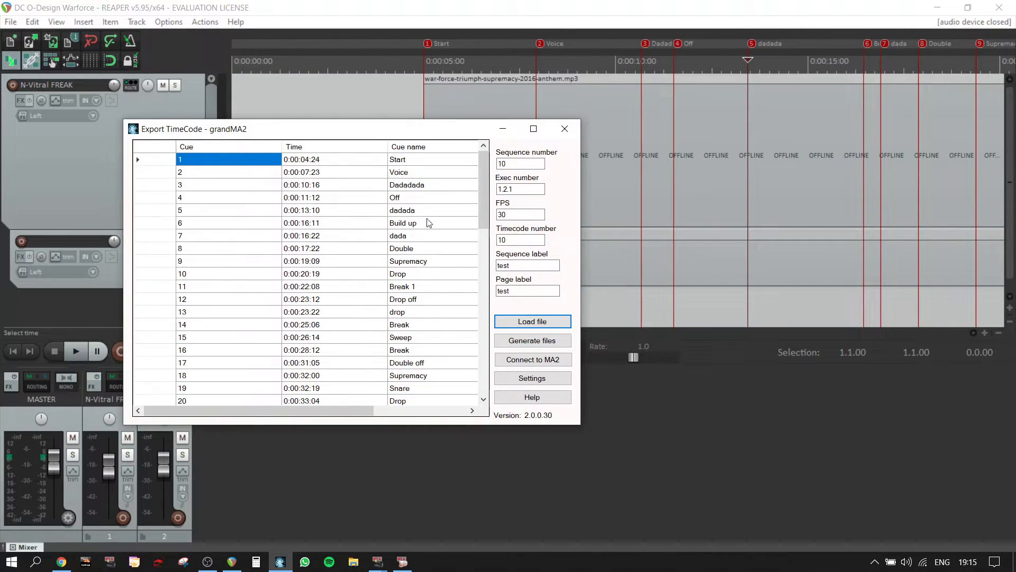
{"action": "scroll", "coordinate": [275, 212], "scroll_direction": "down", "scroll_amount": 1}
{"action": "scroll", "coordinate": [275, 212], "scroll_direction": "down", "scroll_amount": 13}
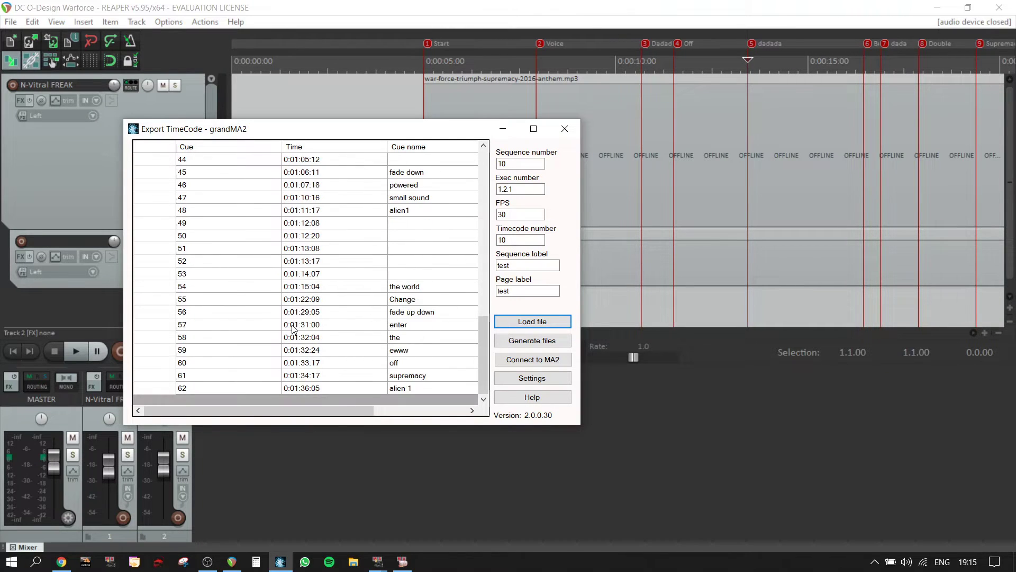
{"action": "scroll", "coordinate": [291, 328], "scroll_direction": "up", "scroll_amount": 5}
{"action": "scroll", "coordinate": [291, 328], "scroll_direction": "up", "scroll_amount": 9}
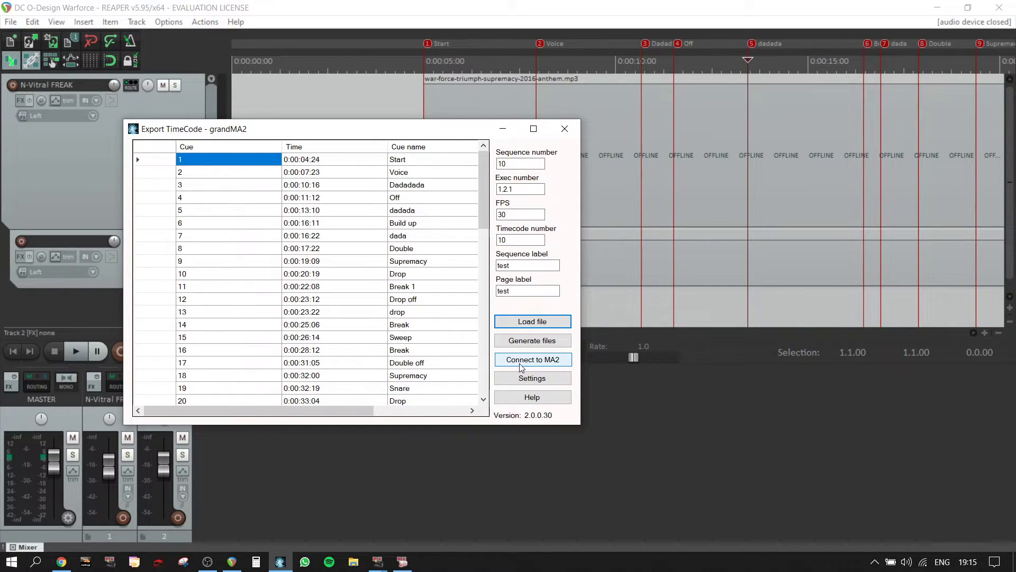
Step: Switch to grandMA2 onPC, check the Telnet login in the console's global settings, and view the show backup options
{"action": "mouse_move", "coordinate": [377, 565]}
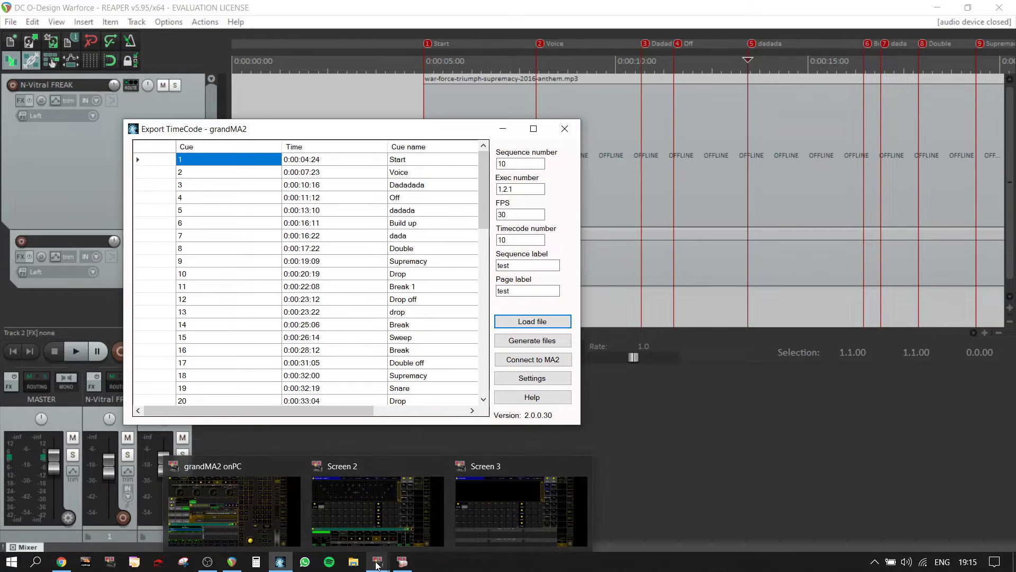
{"action": "left_click", "coordinate": [241, 487]}
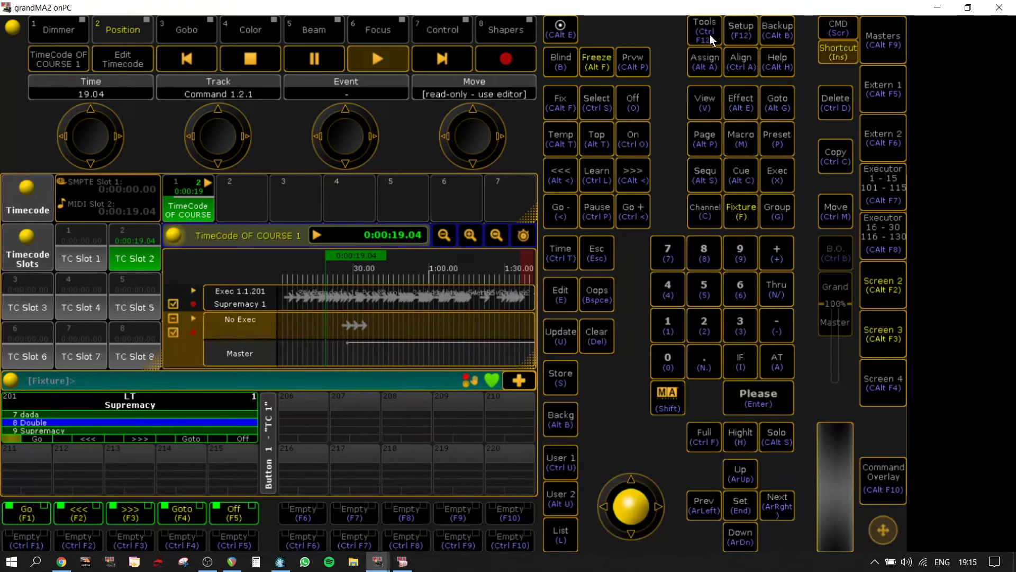
{"action": "left_click", "coordinate": [742, 32]}
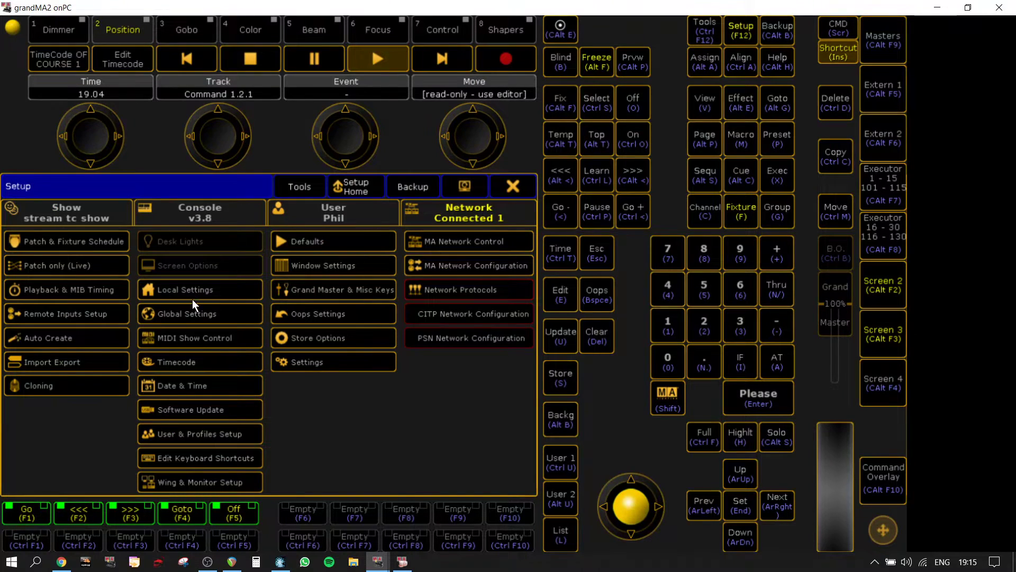
{"action": "left_click", "coordinate": [186, 314]}
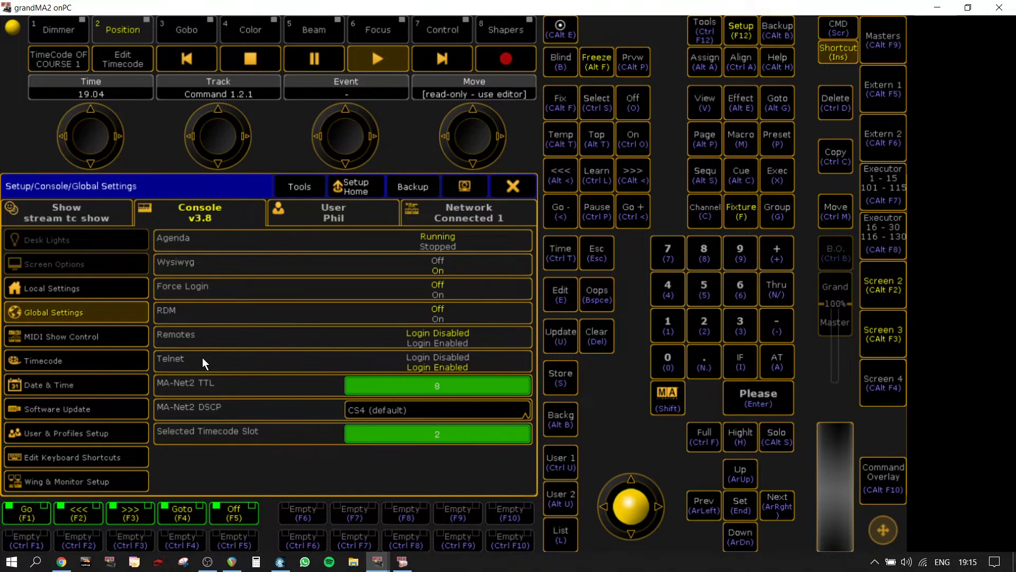
{"action": "left_click", "coordinate": [513, 185]}
{"action": "left_click", "coordinate": [786, 27]}
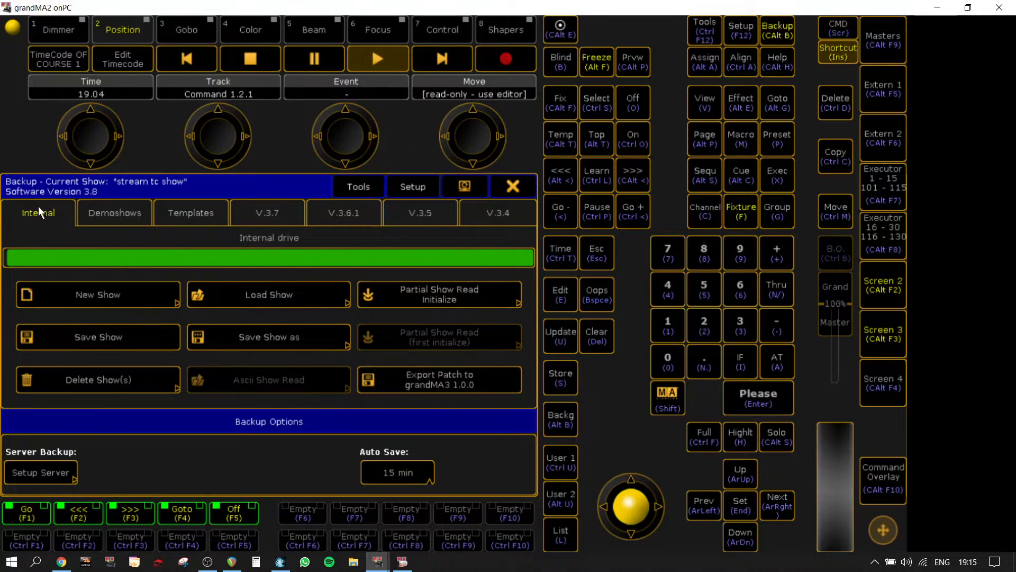
{"action": "left_click", "coordinate": [514, 185]}
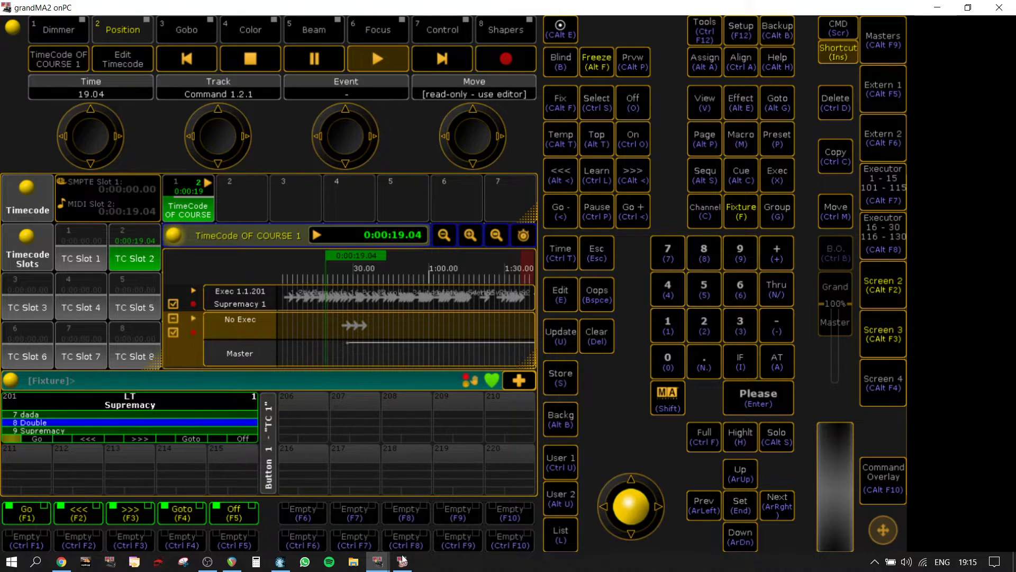
Step: Switch to Export TimeCode, review its export directories and grandMA2 connection settings without changing them, and close the program
{"action": "left_click", "coordinate": [278, 563]}
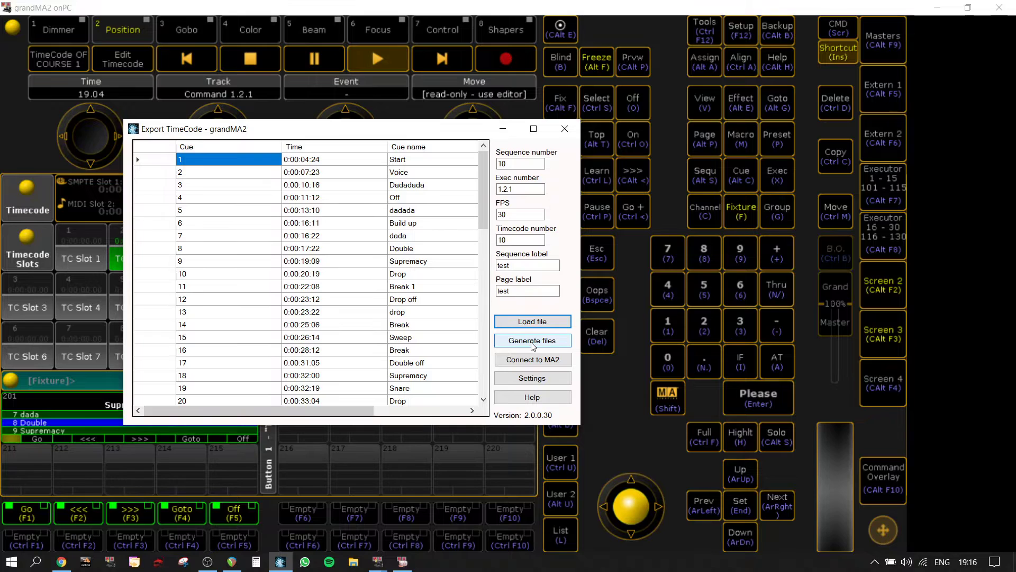
{"action": "left_click", "coordinate": [532, 378]}
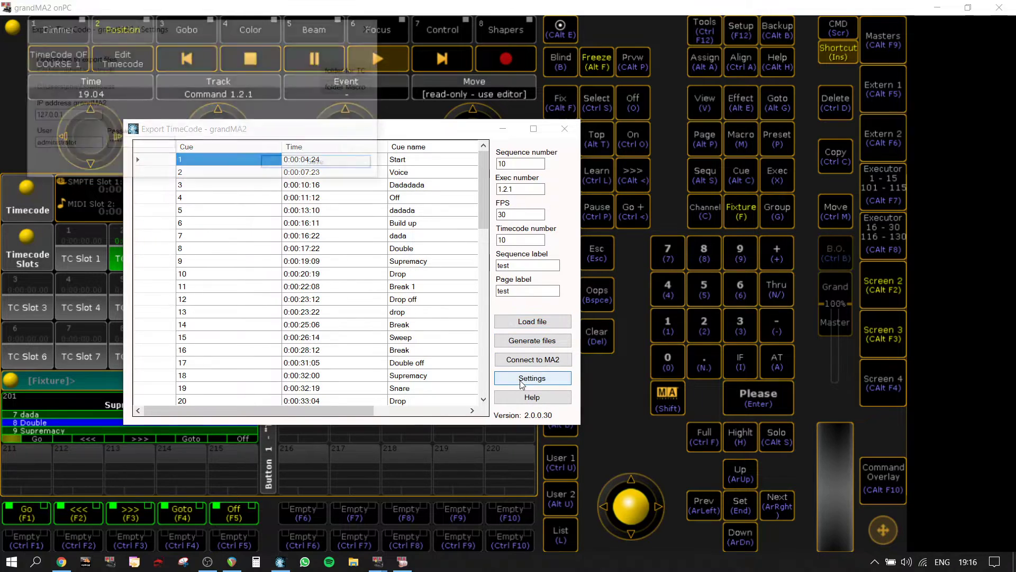
{"action": "left_click_drag", "start_coordinate": [132, 32], "coordinate": [193, 146]}
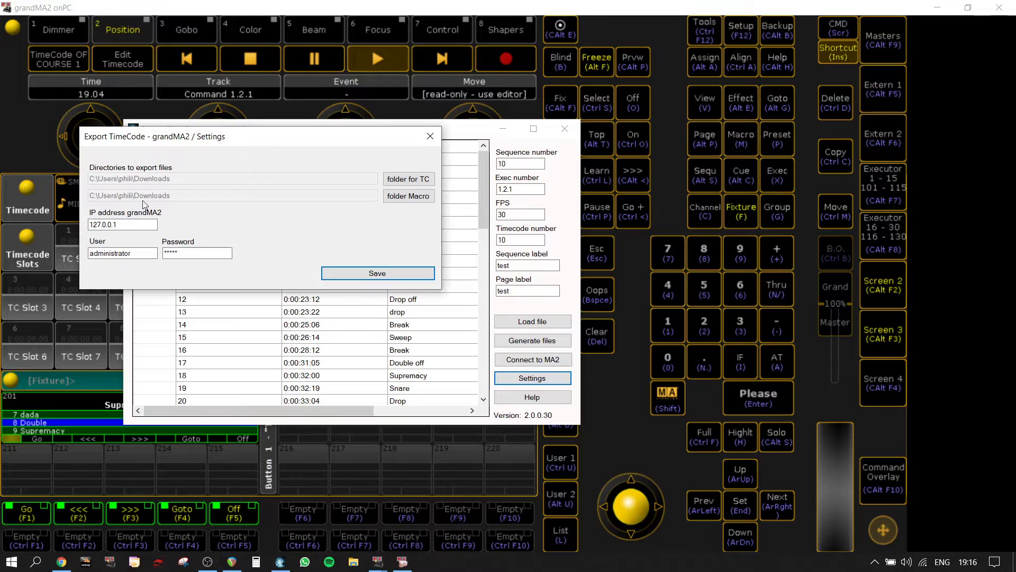
{"action": "left_click", "coordinate": [430, 137]}
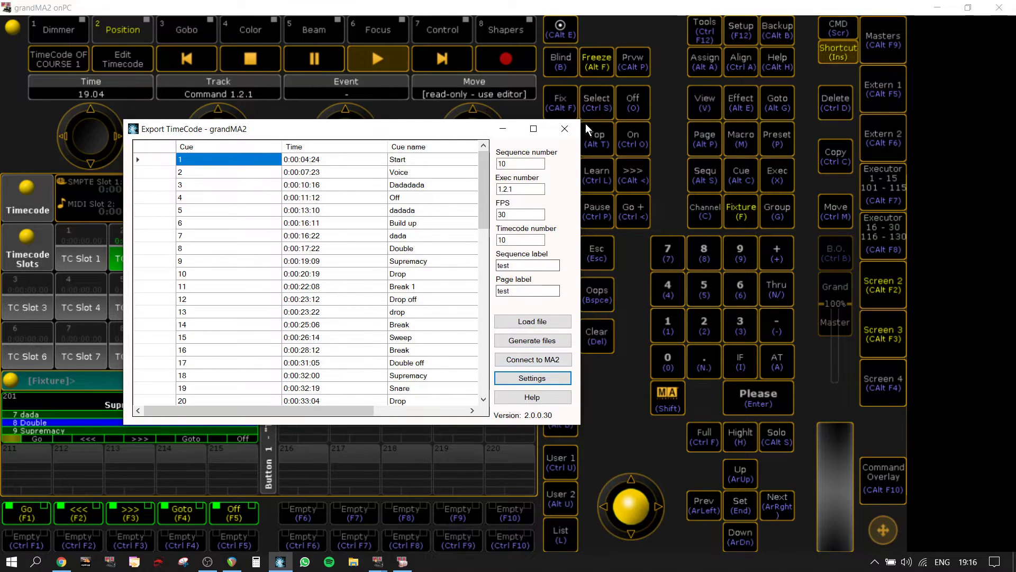
{"action": "left_click", "coordinate": [565, 129]}
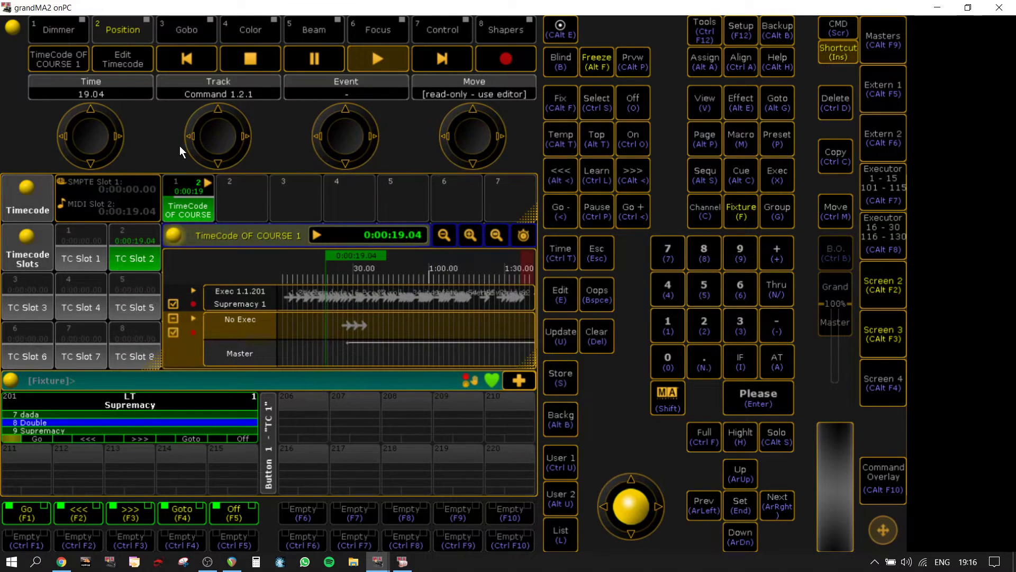
Step: Replace the Timecode Slots pool in grandMA2 onPC with a Sequence pool
{"action": "left_click", "coordinate": [185, 192]}
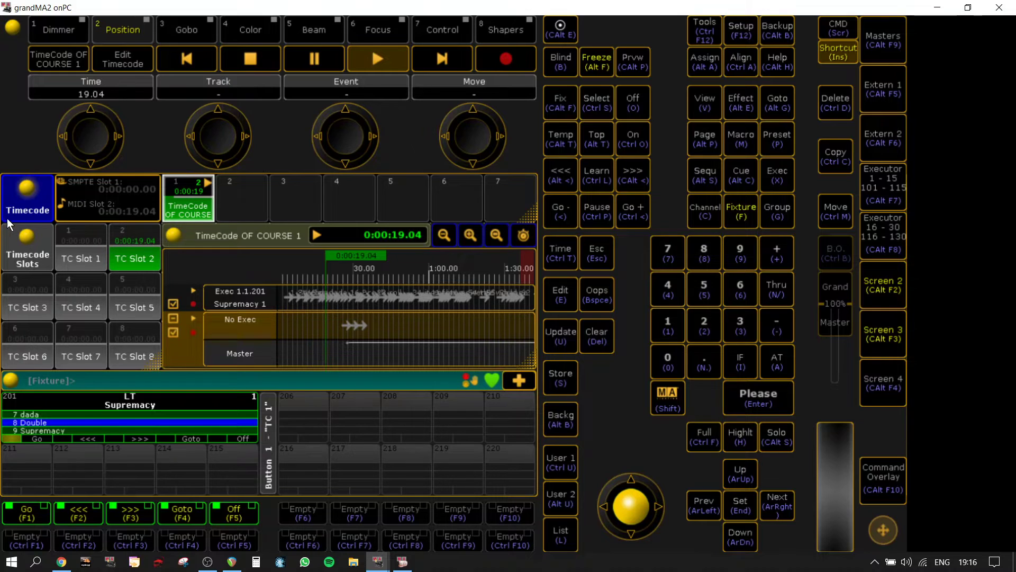
{"action": "left_click", "coordinate": [26, 246]}
{"action": "left_click", "coordinate": [497, 186]}
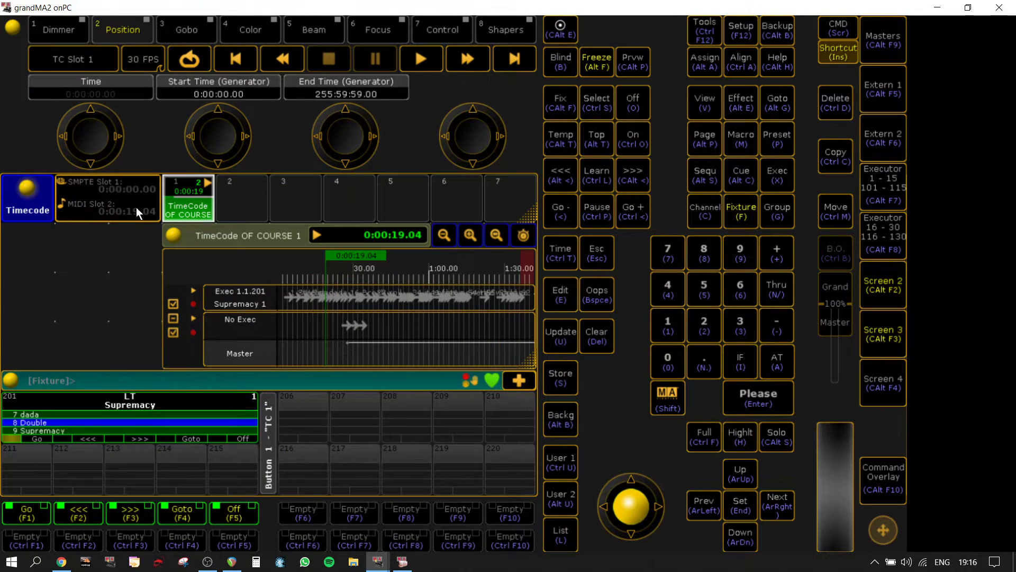
{"action": "left_click", "coordinate": [30, 243]}
{"action": "left_click", "coordinate": [182, 248]}
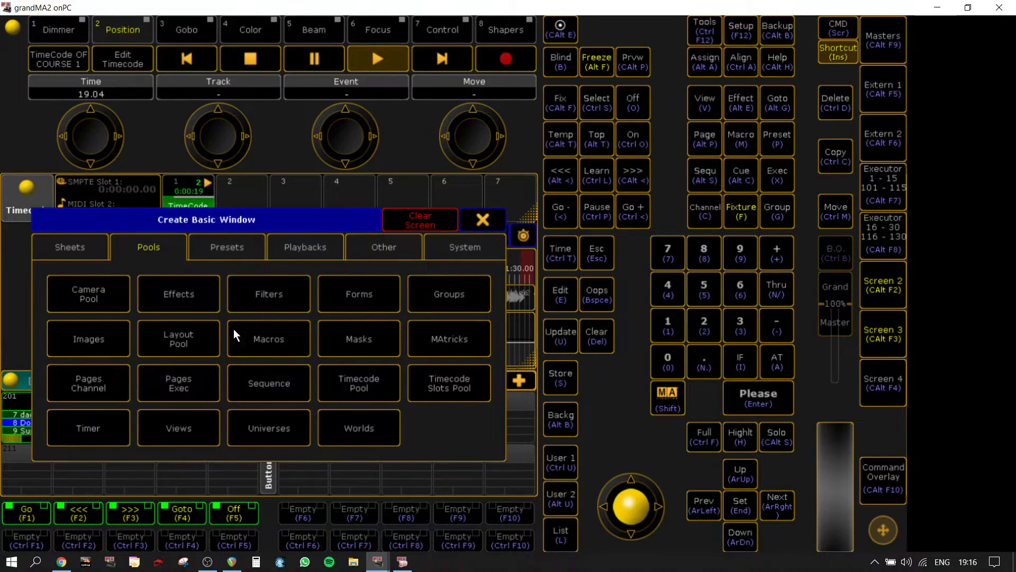
{"action": "left_click", "coordinate": [297, 381]}
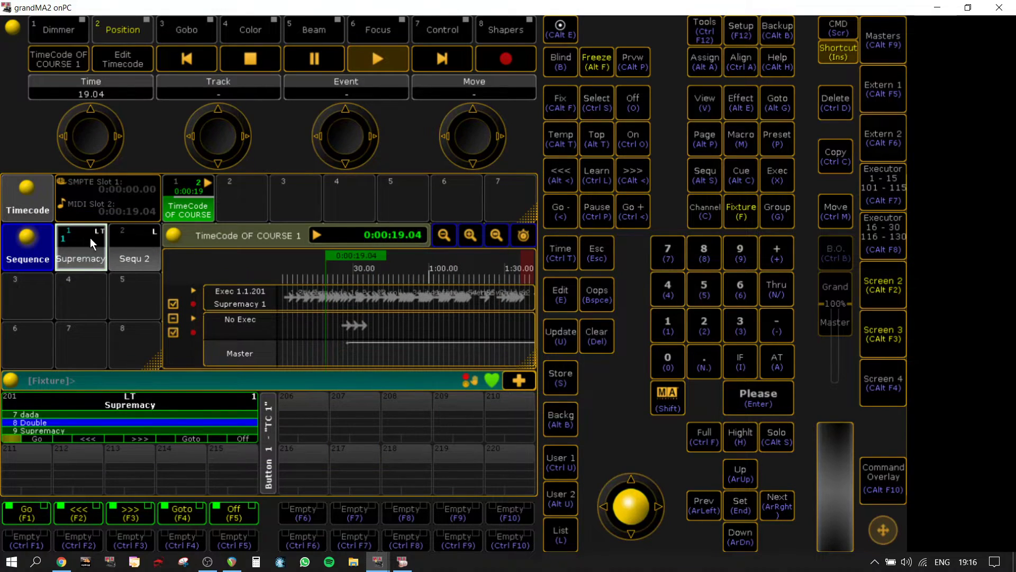
Step: Delete sequence 2 from the Sequence pool and shrink the pool to a single row
{"action": "key", "text": "ctrl+d"}
{"action": "left_click", "coordinate": [137, 245]}
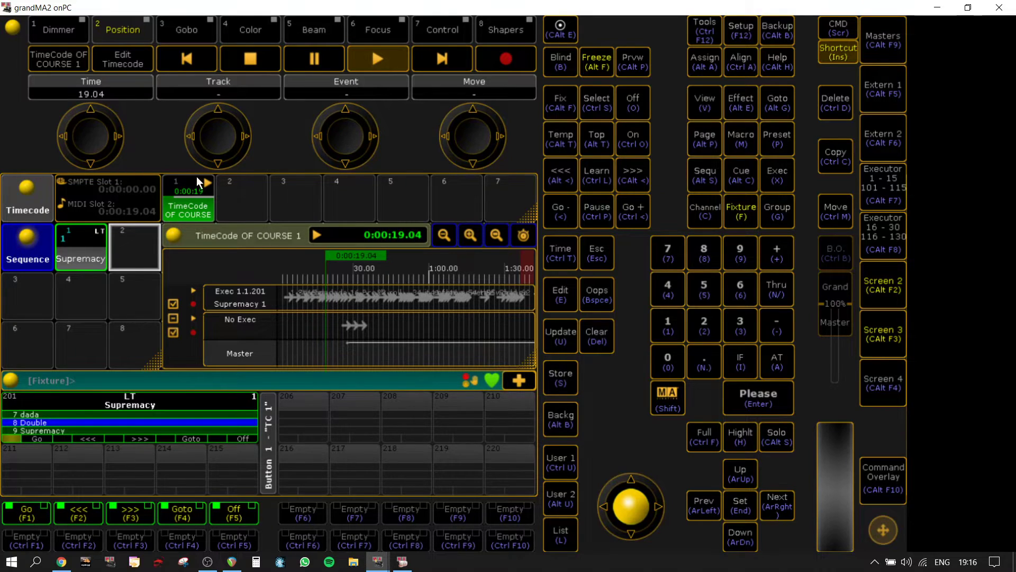
{"action": "left_click_drag", "start_coordinate": [151, 358], "coordinate": [179, 221]}
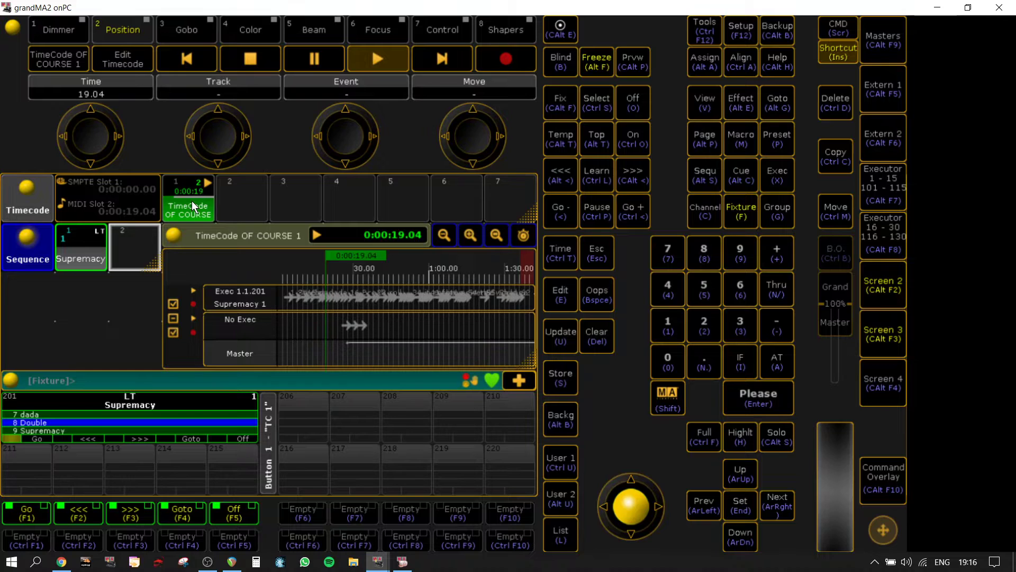
Step: Open the timecode show's editor, review its recorded cue events in the text list, and close the editor
{"action": "left_click", "coordinate": [127, 55]}
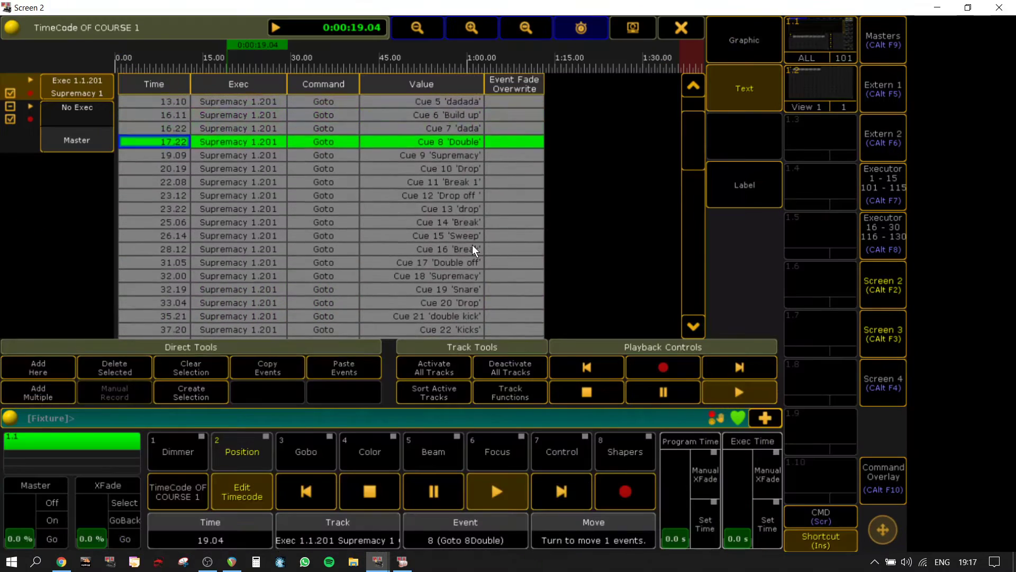
{"action": "left_click_drag", "start_coordinate": [687, 139], "coordinate": [705, 67]}
{"action": "left_click", "coordinate": [691, 35]}
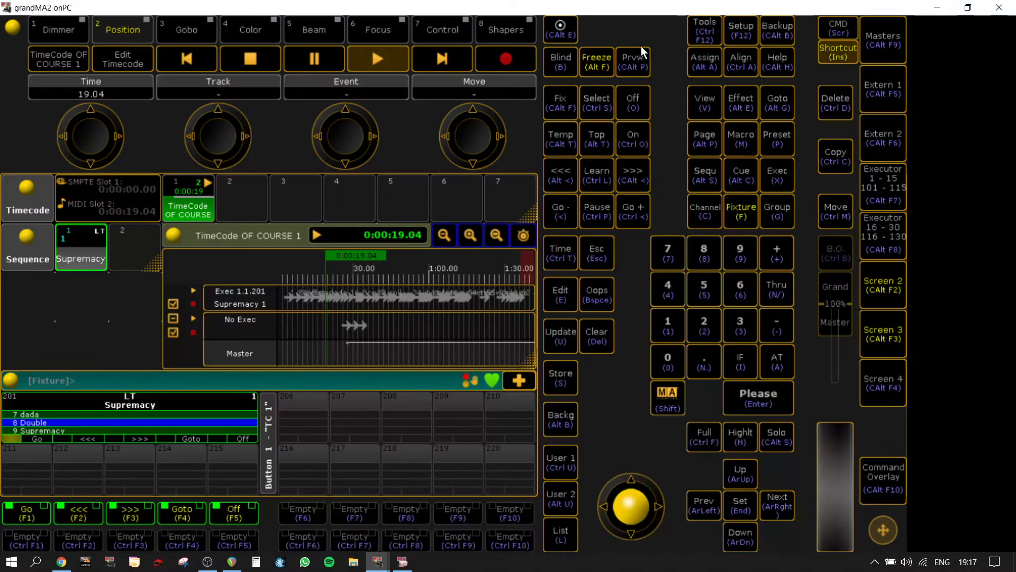
Step: Switch off the Supremacy sequence on executor 201
{"action": "left_click", "coordinate": [243, 521]}
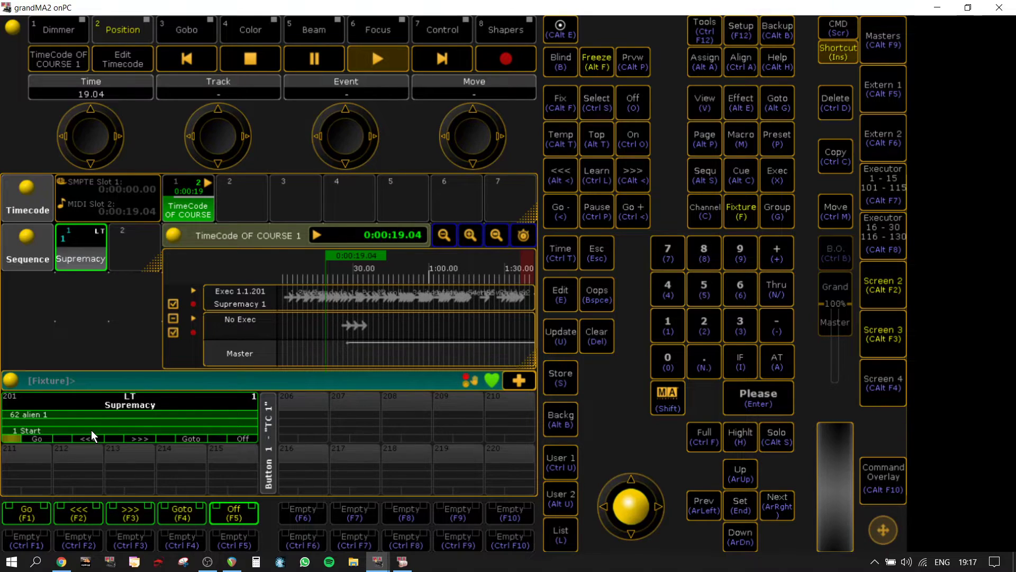
Step: Start the Supremacy sequence on executor 201 and display the Effect pool together with executor buttons 101 to 115
{"action": "left_click", "coordinate": [26, 518]}
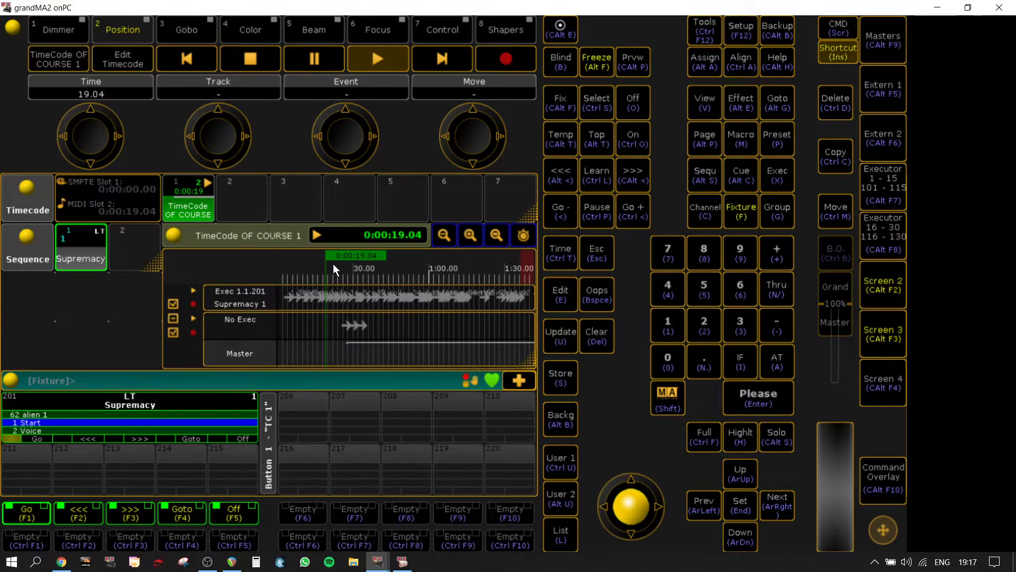
{"action": "left_click", "coordinate": [562, 459]}
{"action": "left_click", "coordinate": [38, 413]}
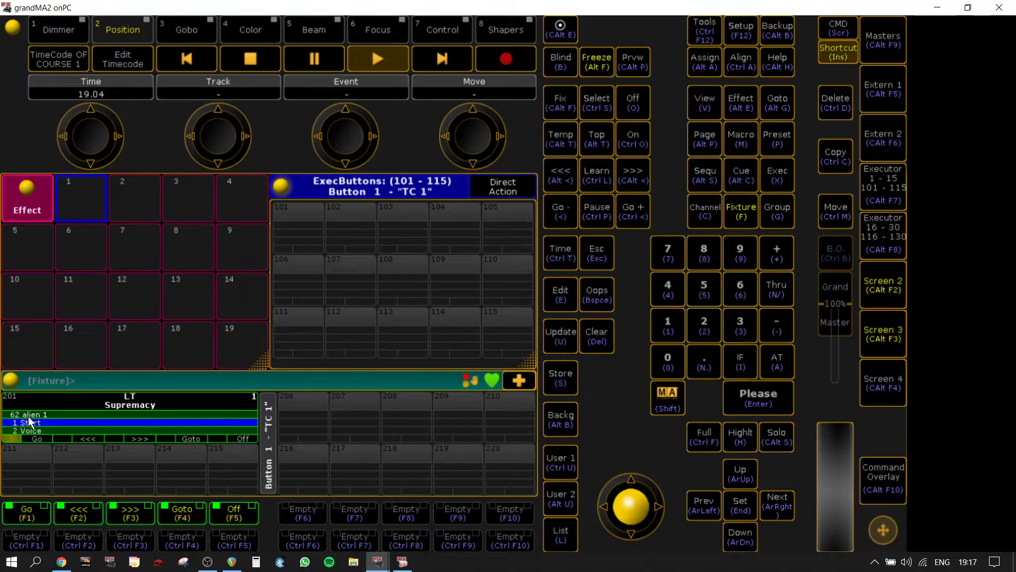
Step: Try to create effect 1 in the first slot of the Effect pool
{"action": "left_click", "coordinate": [84, 197]}
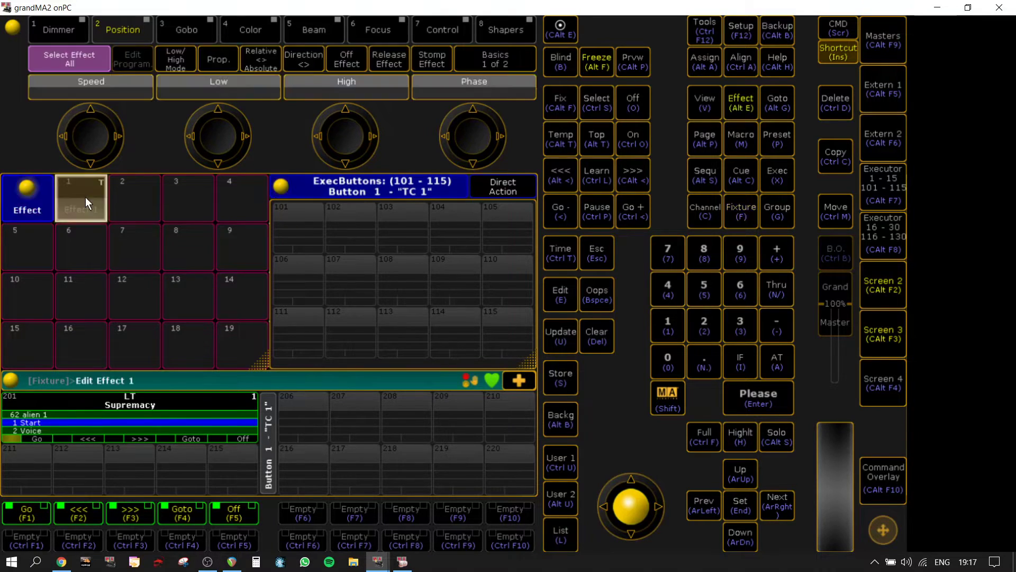
{"action": "left_click", "coordinate": [462, 191]}
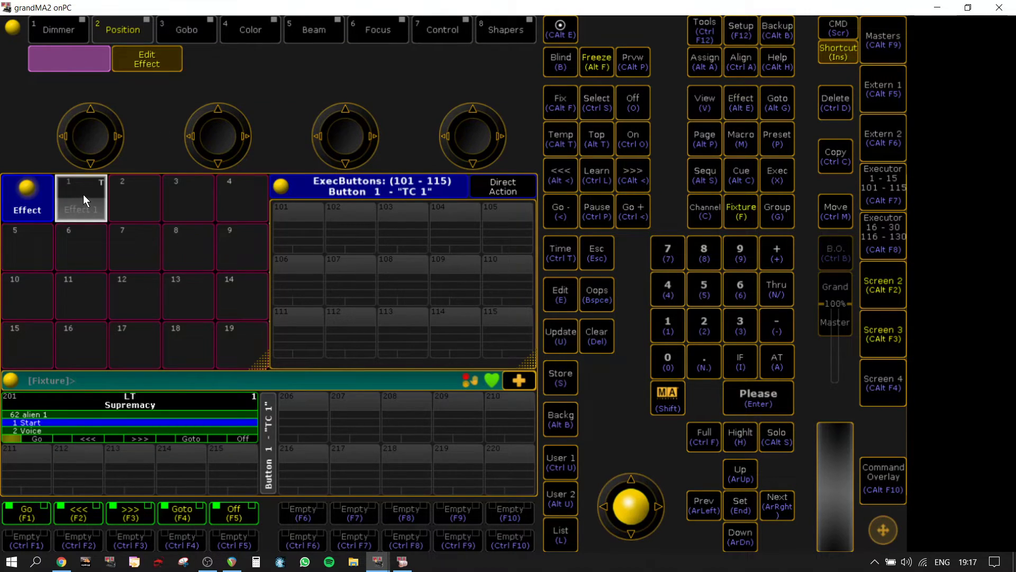
{"action": "left_click", "coordinate": [84, 195]}
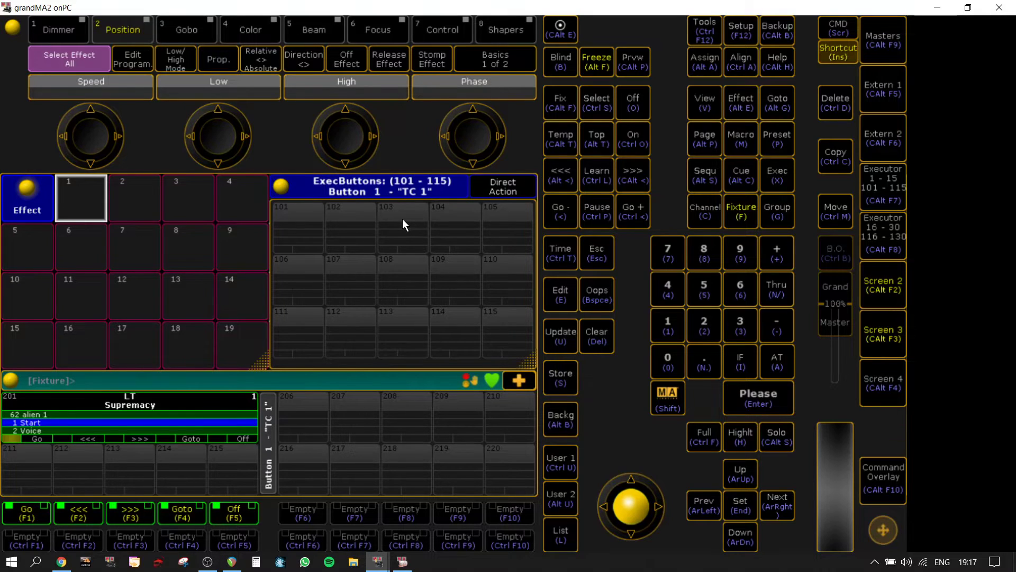
Step: Store cues 1 thru 5 on executor 101
{"action": "left_click", "coordinate": [561, 376]}
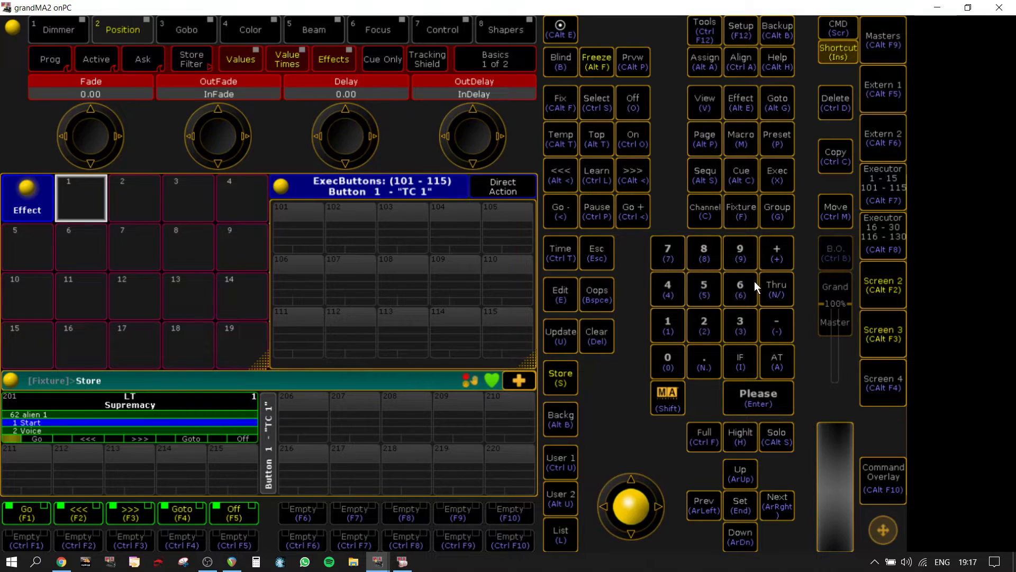
{"action": "left_click", "coordinate": [741, 175]}
{"action": "left_click", "coordinate": [777, 283]}
{"action": "left_click", "coordinate": [712, 294]}
{"action": "left_click", "coordinate": [304, 221]}
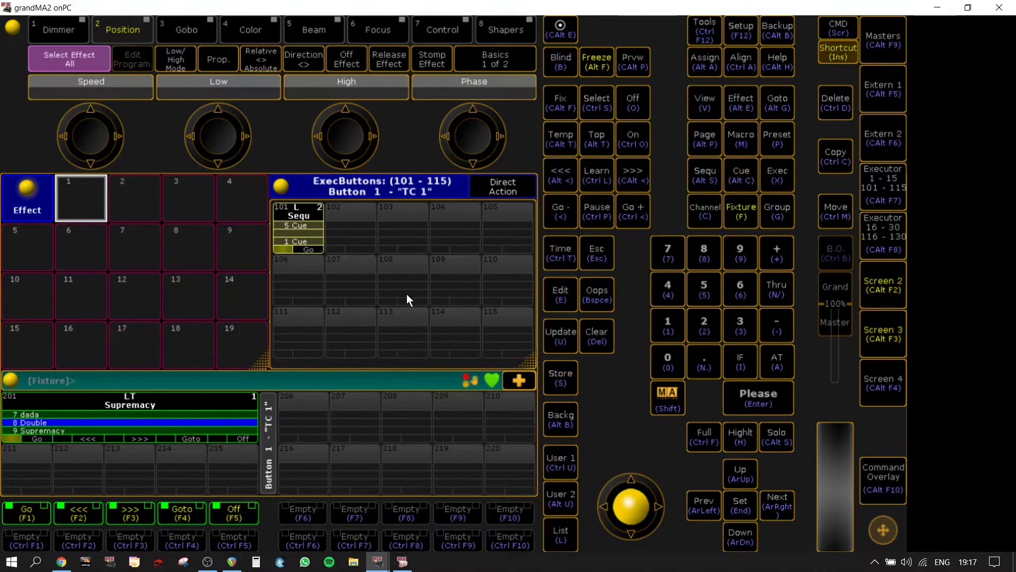
Step: Set the trigger time of cues 2 to 5 on executor 101 to 0.5 seconds and close the cue list
{"action": "right_click", "coordinate": [292, 222]}
{"action": "left_click_drag", "start_coordinate": [155, 83], "coordinate": [150, 137]}
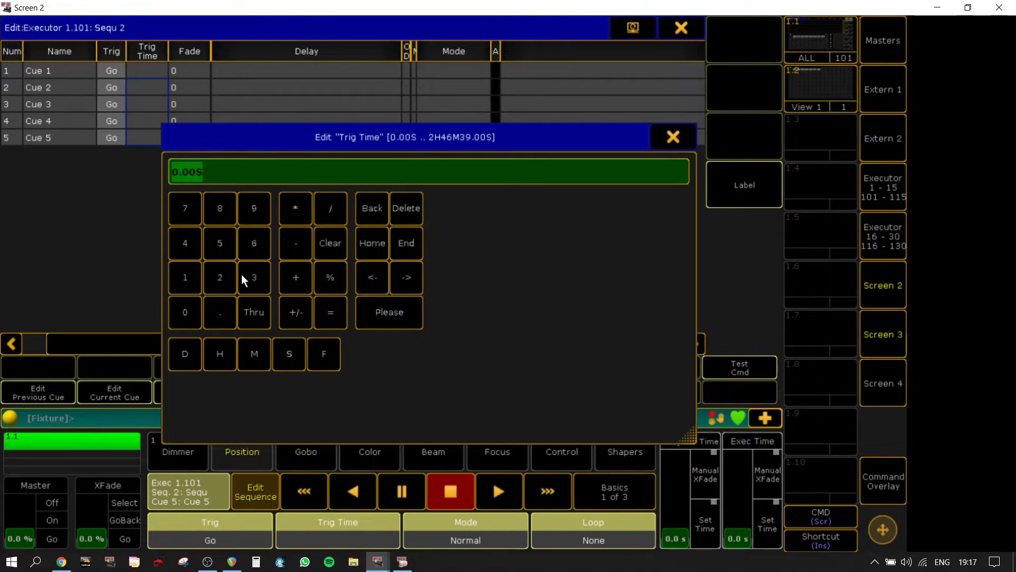
{"action": "left_click", "coordinate": [218, 303]}
{"action": "left_click", "coordinate": [224, 241]}
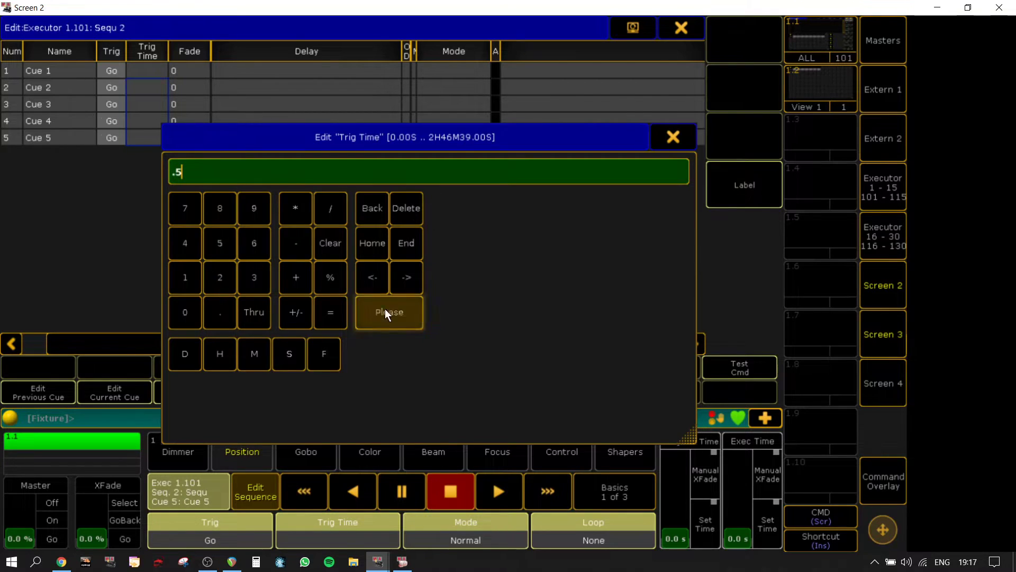
{"action": "left_click", "coordinate": [386, 309]}
{"action": "left_click", "coordinate": [680, 28]}
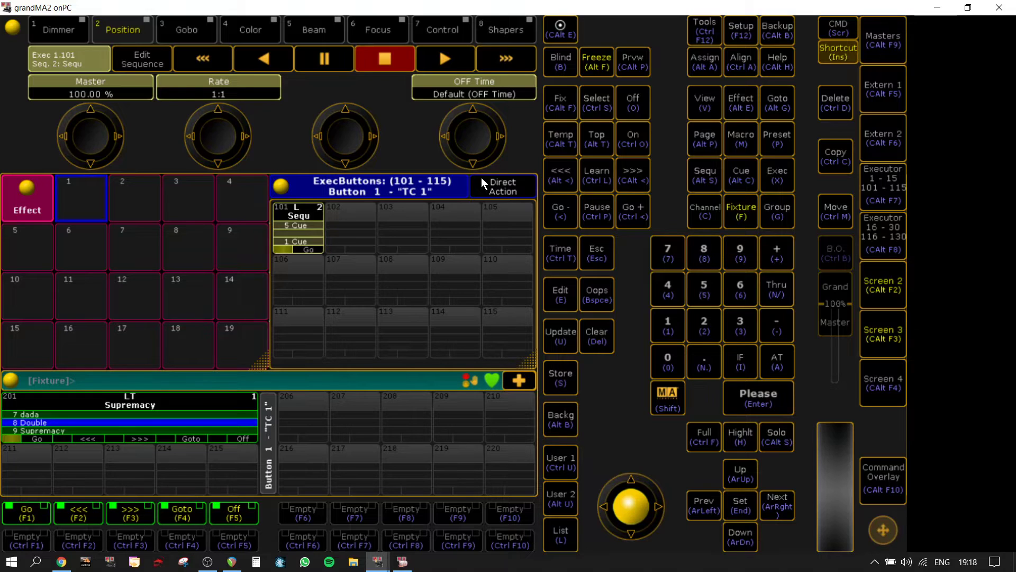
Step: Open the Supremacy cue list on executor 201 and enter the command "Go 1." for cue 2 Voice
{"action": "left_click", "coordinate": [46, 422]}
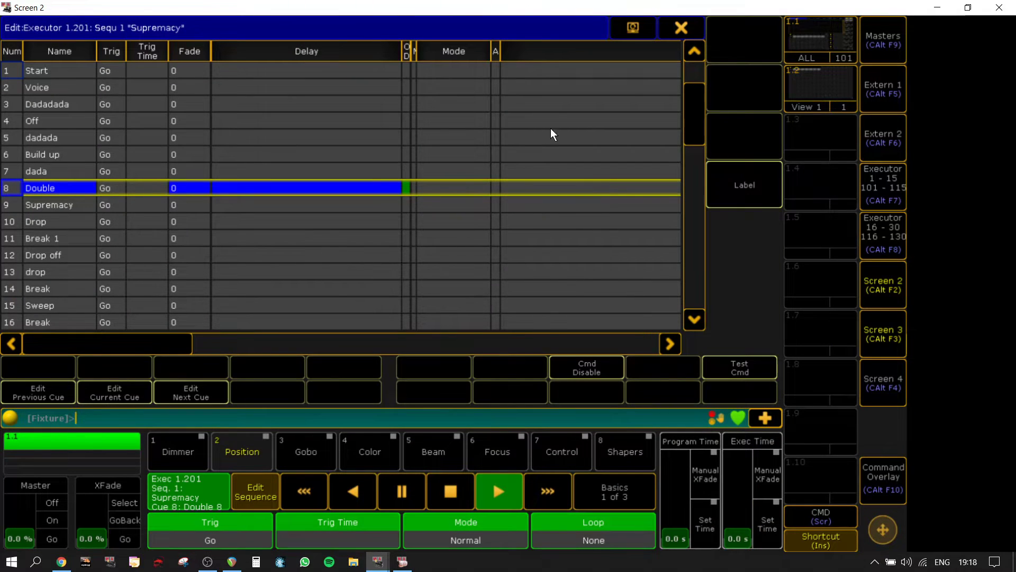
{"action": "left_click", "coordinate": [540, 87]}
{"action": "type", "text": "go"}
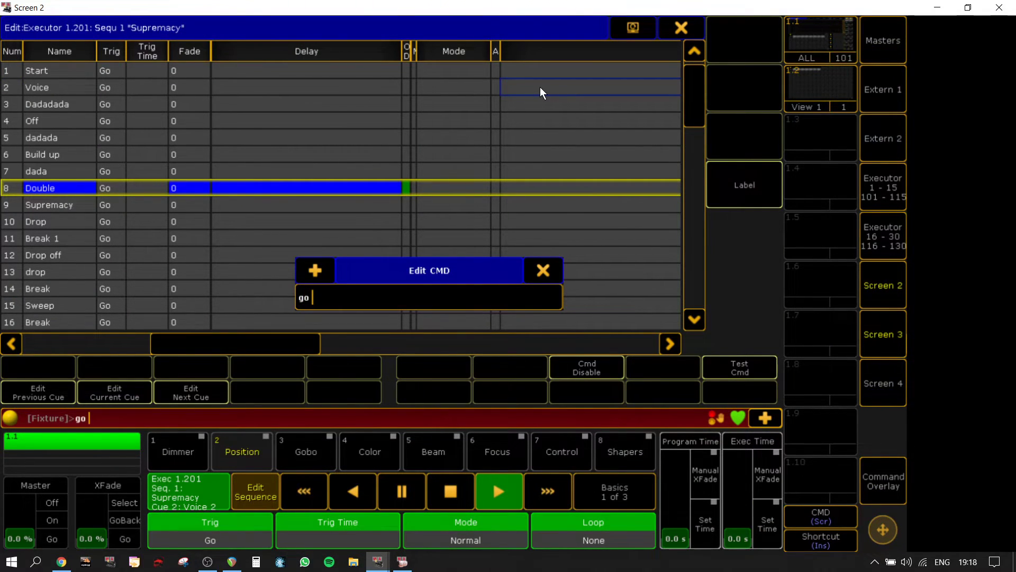
{"action": "type", "text": "1."}
{"action": "key", "text": "Return"}
{"action": "key", "text": "alt+Tab"}
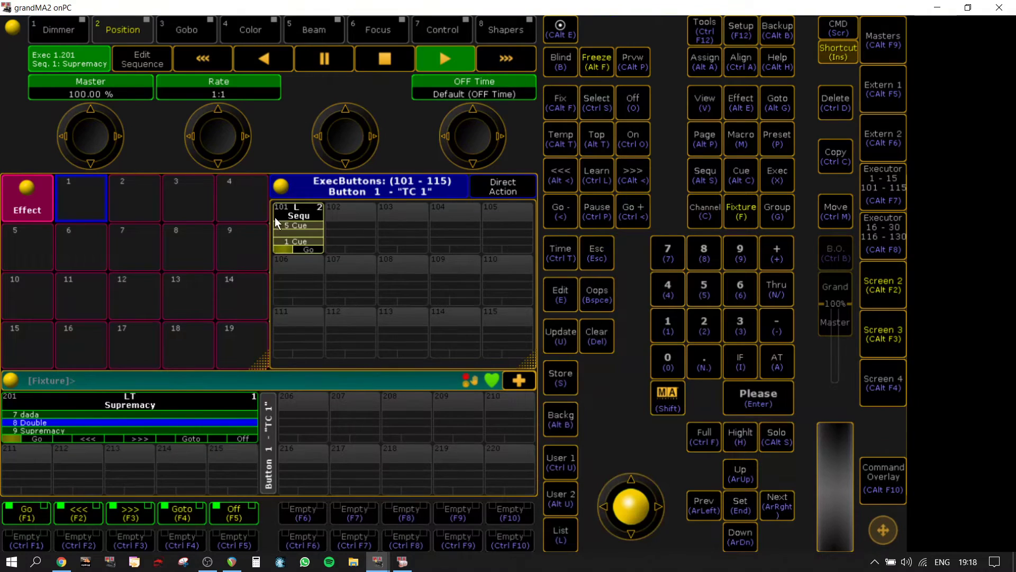
Step: Complete the command of Supremacy cue 2 Voice as "Go 1.101"
{"action": "right_click", "coordinate": [92, 417]}
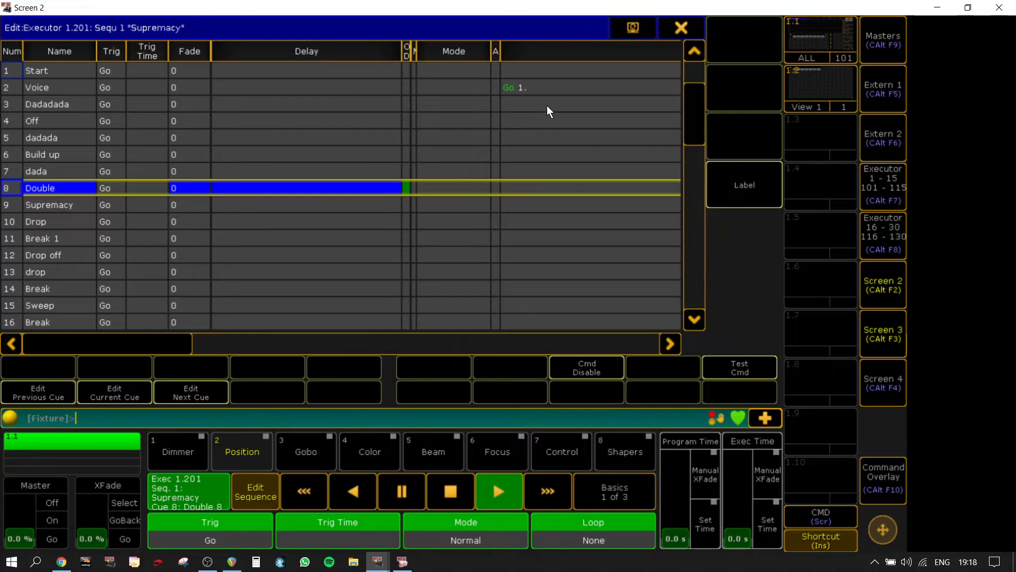
{"action": "right_click", "coordinate": [547, 78]}
{"action": "key", "text": "Escape"}
{"action": "right_click", "coordinate": [548, 88]}
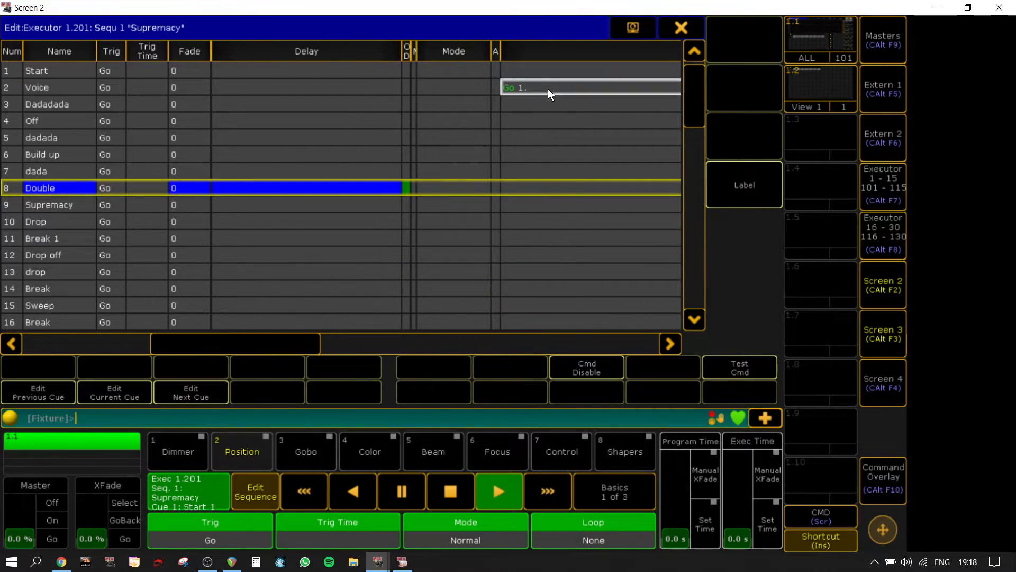
{"action": "left_click", "coordinate": [367, 288]}
{"action": "type", "text": "101"}
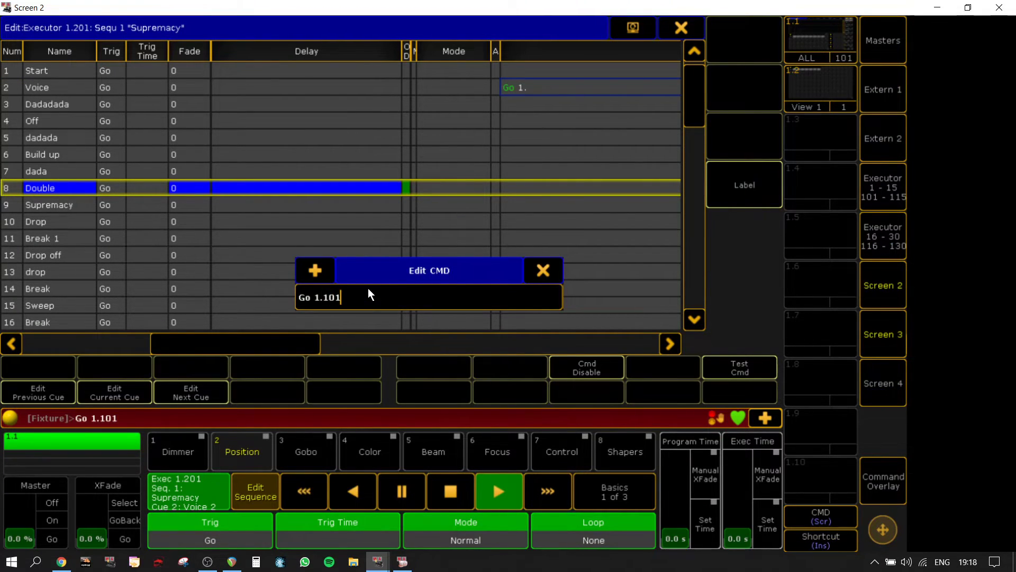
{"action": "key", "text": "Return"}
{"action": "key", "text": "alt+Tab"}
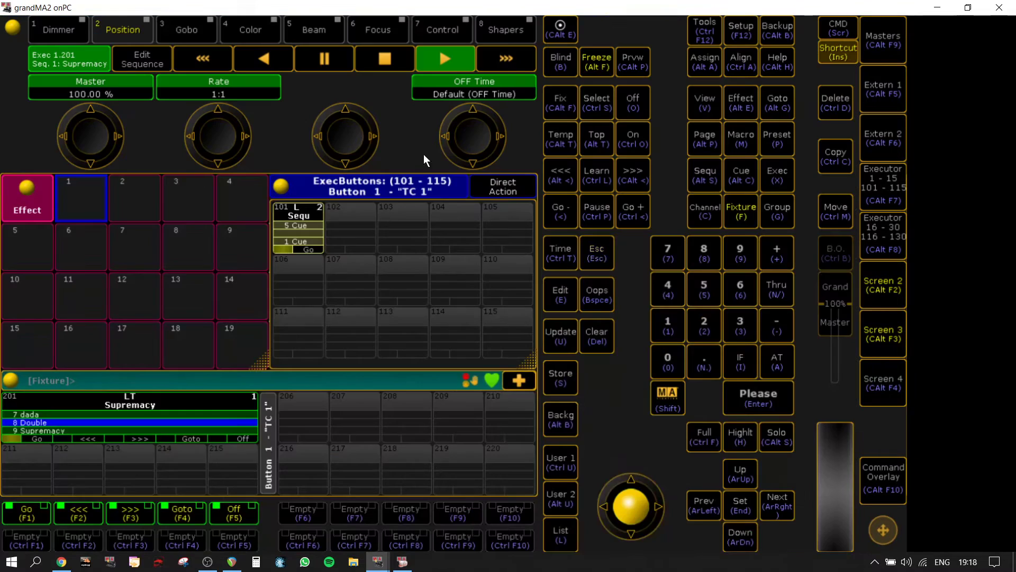
Step: Switch off the Supremacy sequence, start REAPER playback from about 1.5 seconds, and return to the main grandMA2 onPC screen
{"action": "left_click", "coordinate": [243, 511]}
{"action": "left_click", "coordinate": [208, 562]}
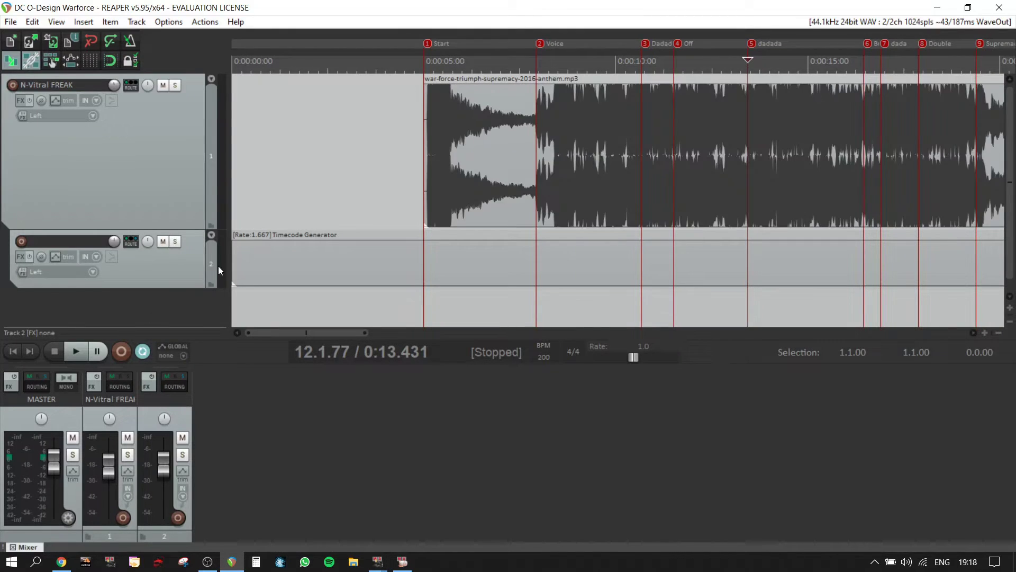
{"action": "left_click", "coordinate": [290, 53]}
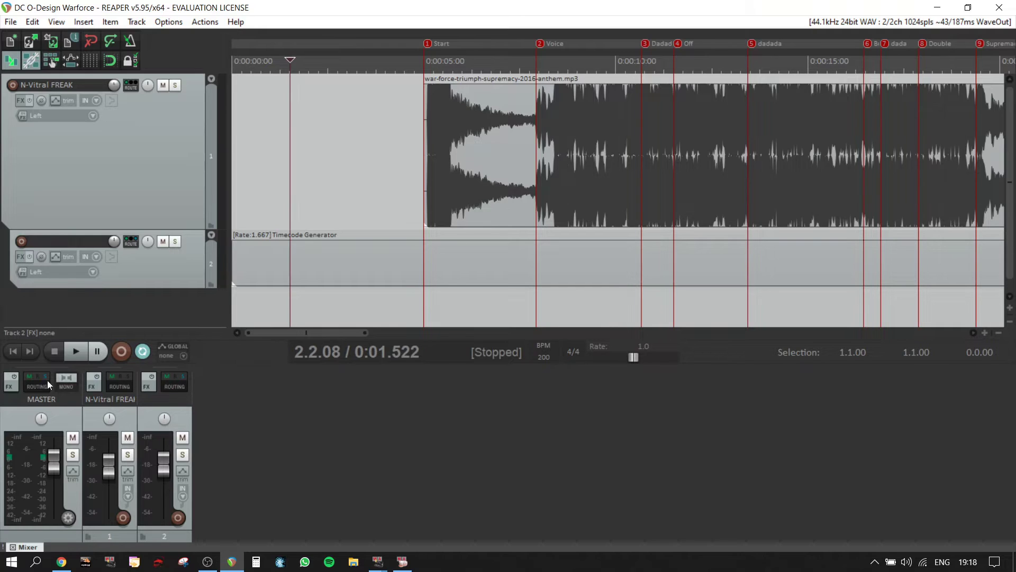
{"action": "left_click", "coordinate": [67, 351]}
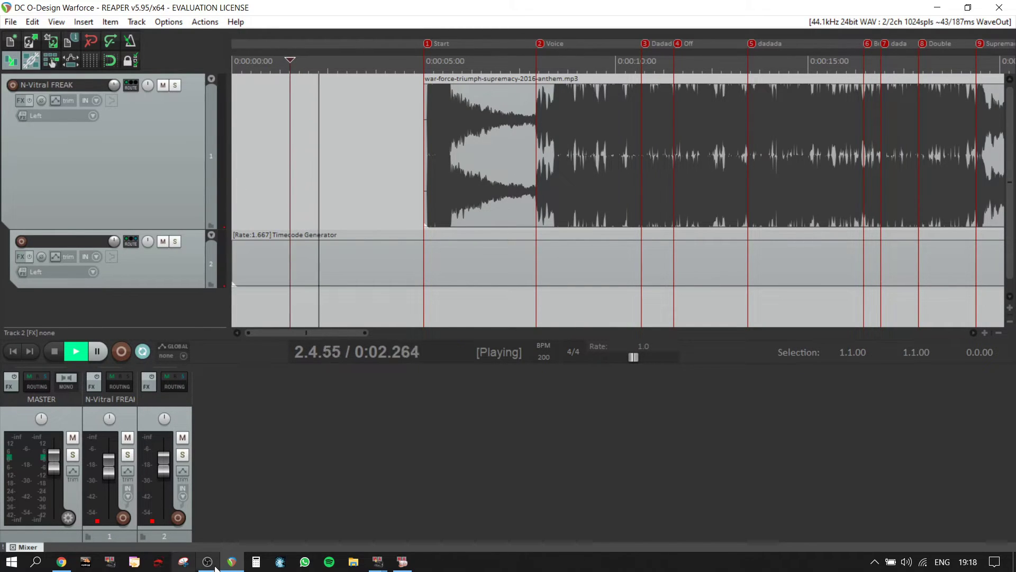
{"action": "mouse_move", "coordinate": [378, 562]}
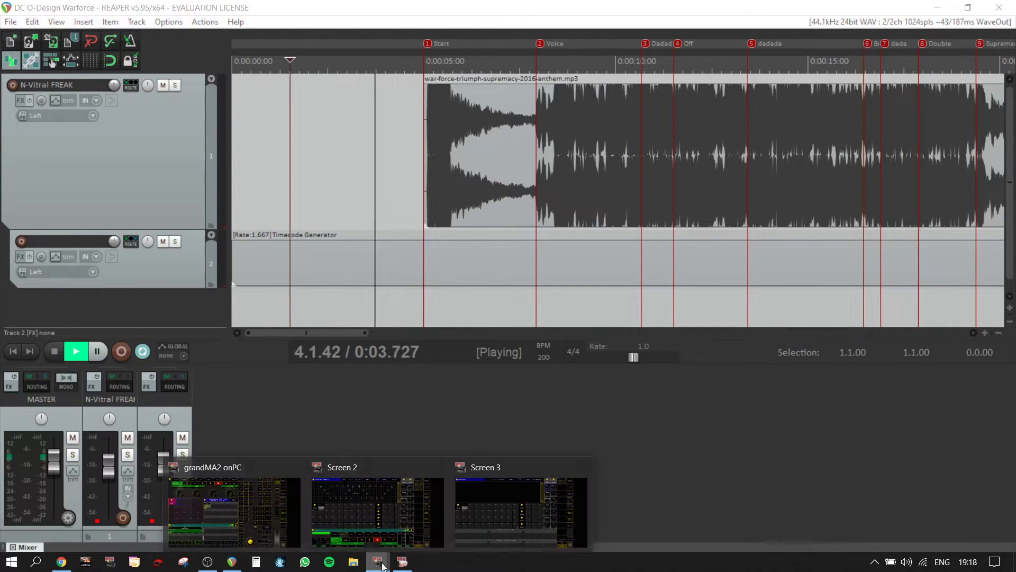
{"action": "left_click", "coordinate": [253, 523]}
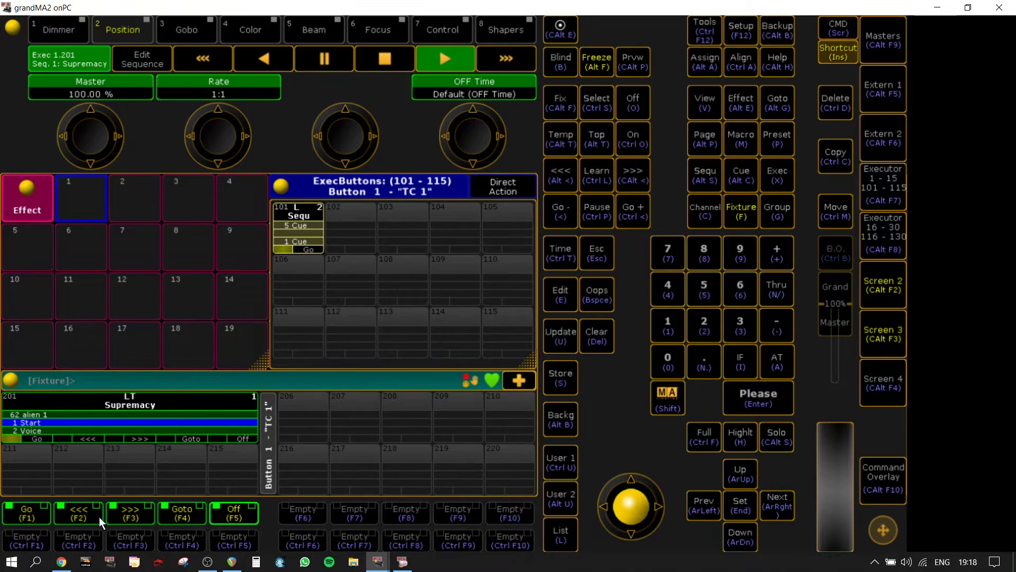
Step: Switch to REAPER, lower the N-Vitral FREAK track and master volumes, and restart playback from the project start
{"action": "mouse_move", "coordinate": [232, 561]}
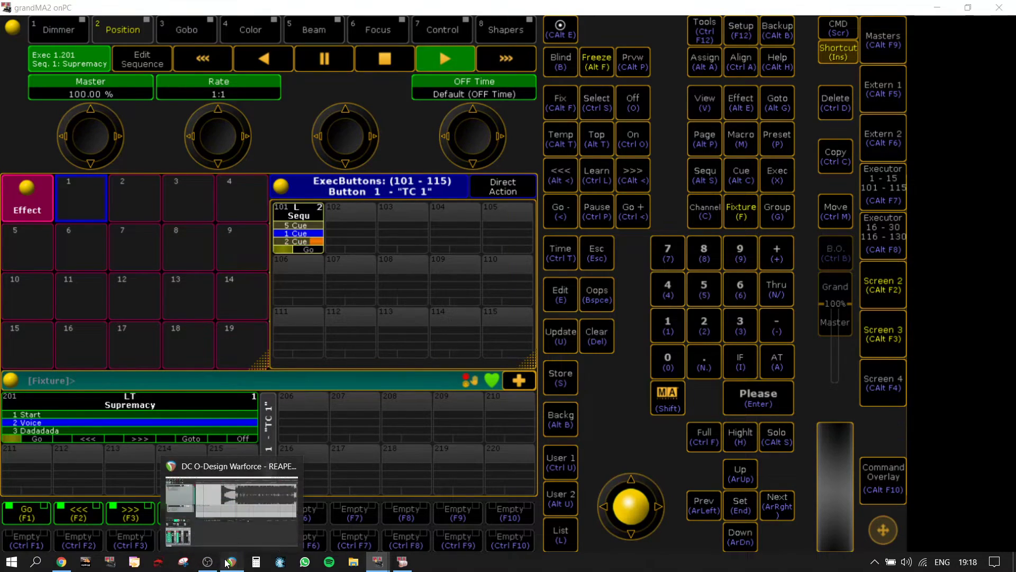
{"action": "left_click", "coordinate": [249, 508]}
{"action": "left_click_drag", "start_coordinate": [109, 460], "coordinate": [111, 489]}
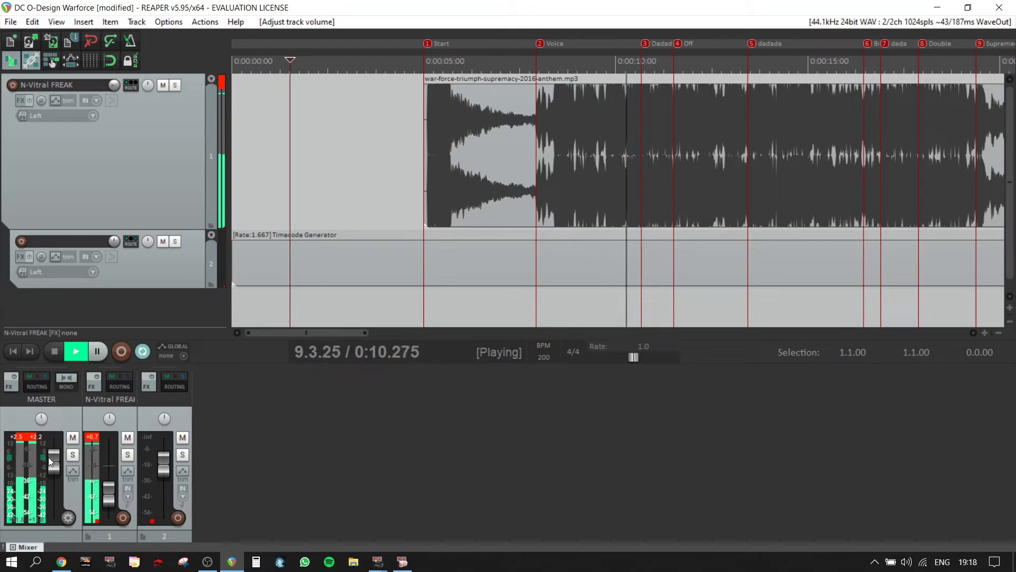
{"action": "left_click_drag", "start_coordinate": [52, 466], "coordinate": [52, 477]}
{"action": "left_click", "coordinate": [13, 352]}
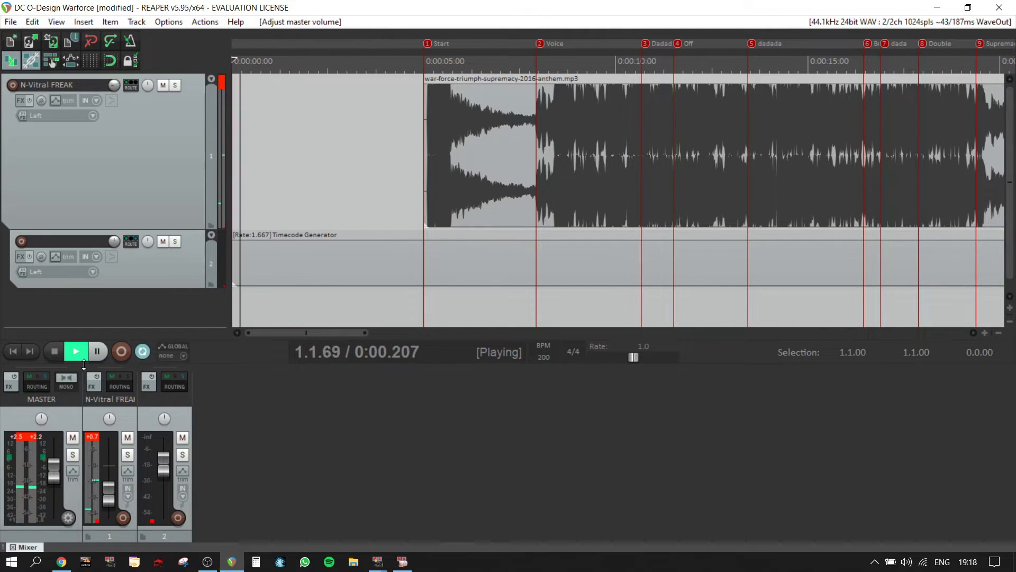
Step: Switch back to the main grandMA2 onPC screen and switch off the sequence on executor 101
{"action": "mouse_move", "coordinate": [377, 561]}
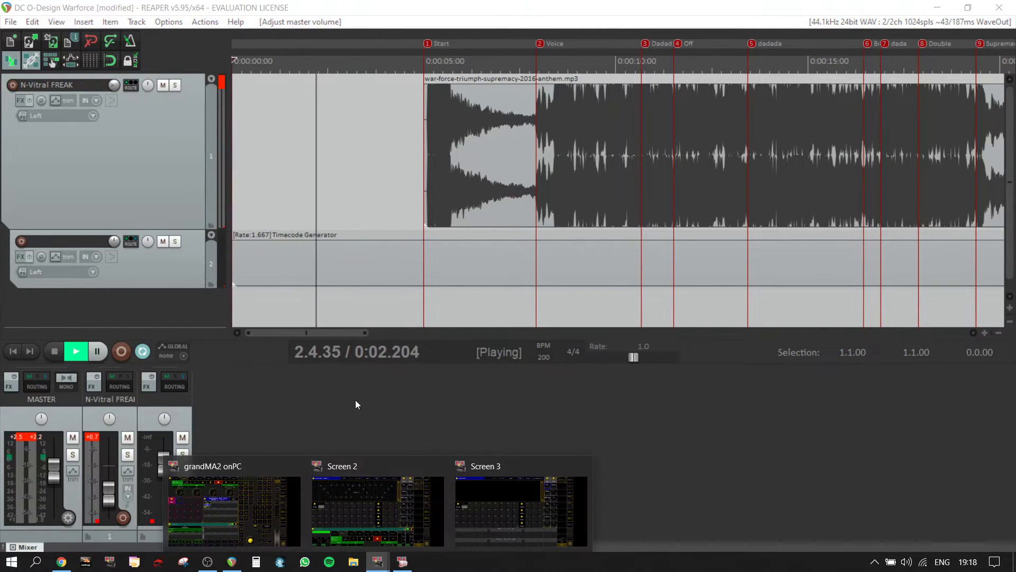
{"action": "left_click", "coordinate": [237, 463]}
{"action": "left_click", "coordinate": [634, 100]}
{"action": "left_click", "coordinate": [306, 222]}
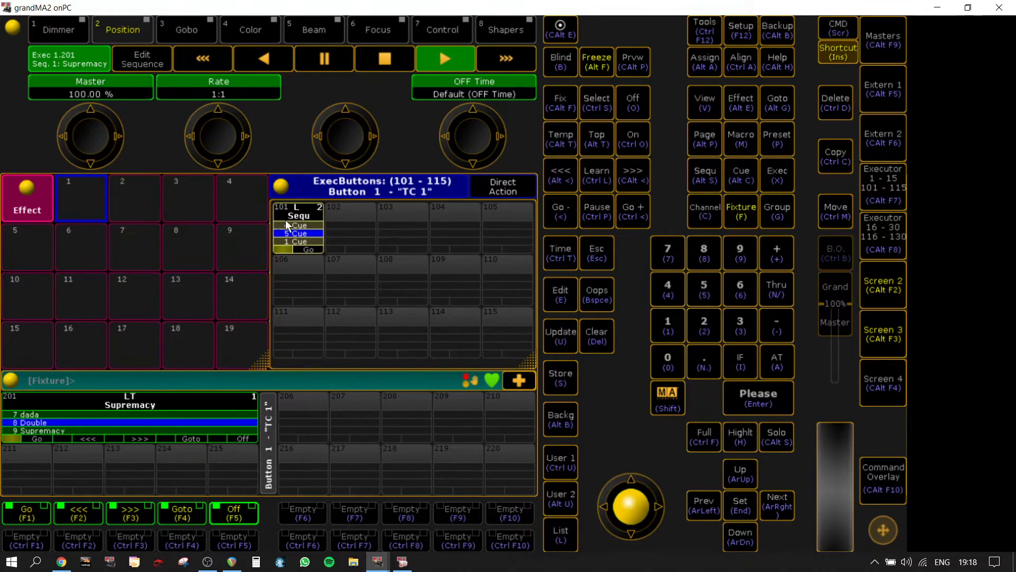
Step: Set the mode of cue 5 on executor 101 to Release and close the cue list
{"action": "right_click", "coordinate": [305, 234]}
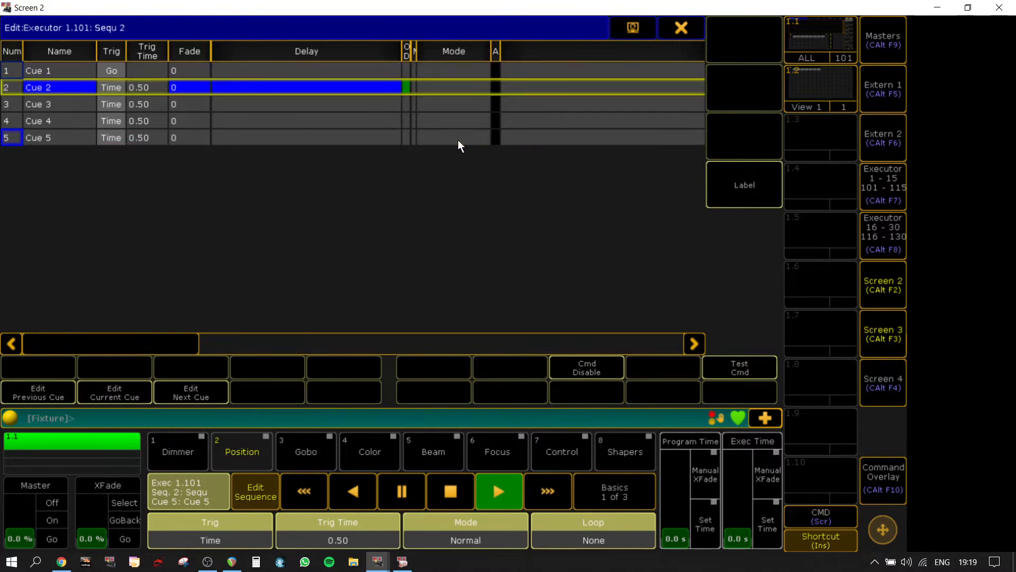
{"action": "left_click", "coordinate": [459, 140]}
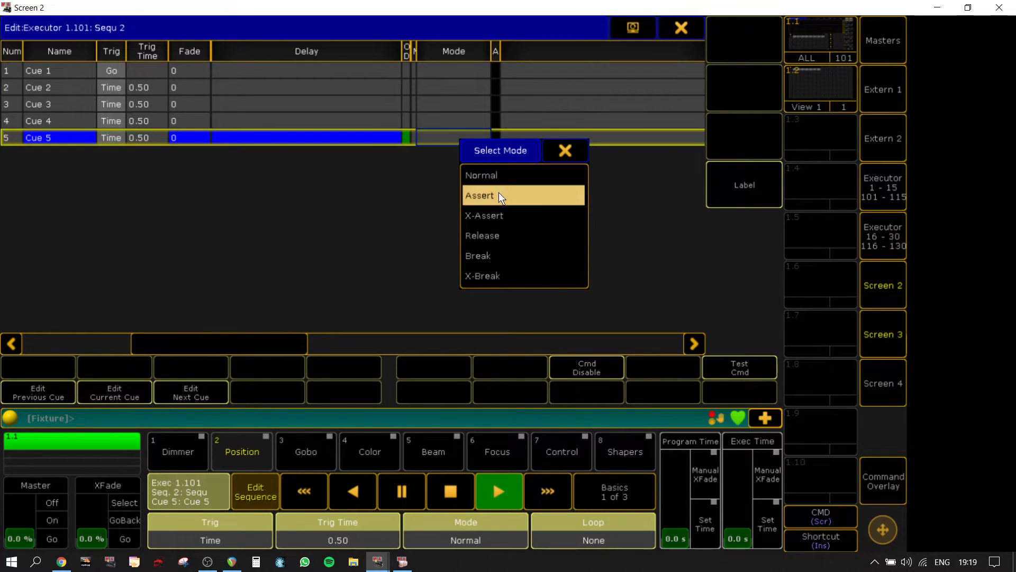
{"action": "left_click", "coordinate": [501, 235]}
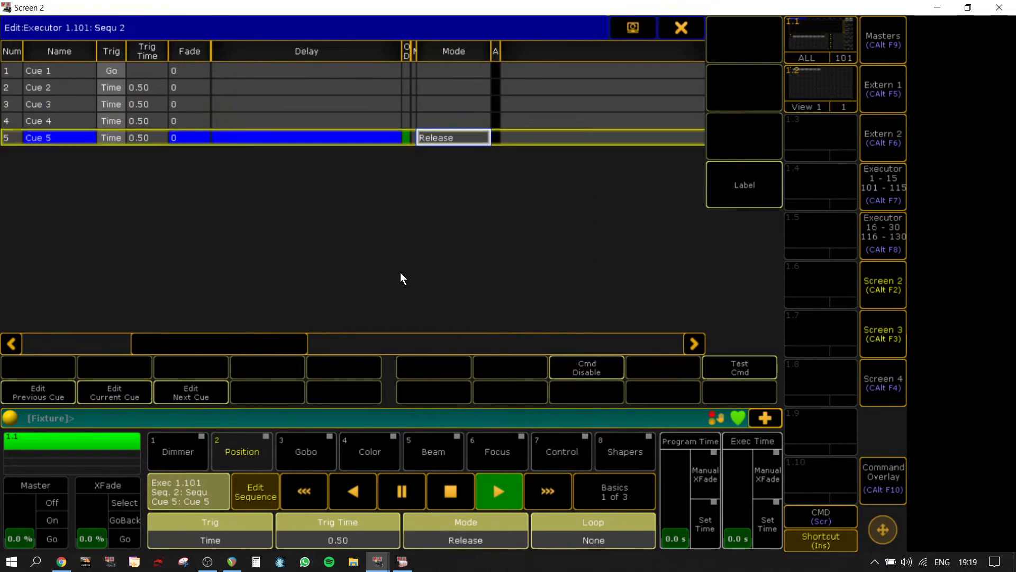
{"action": "left_click", "coordinate": [680, 27]}
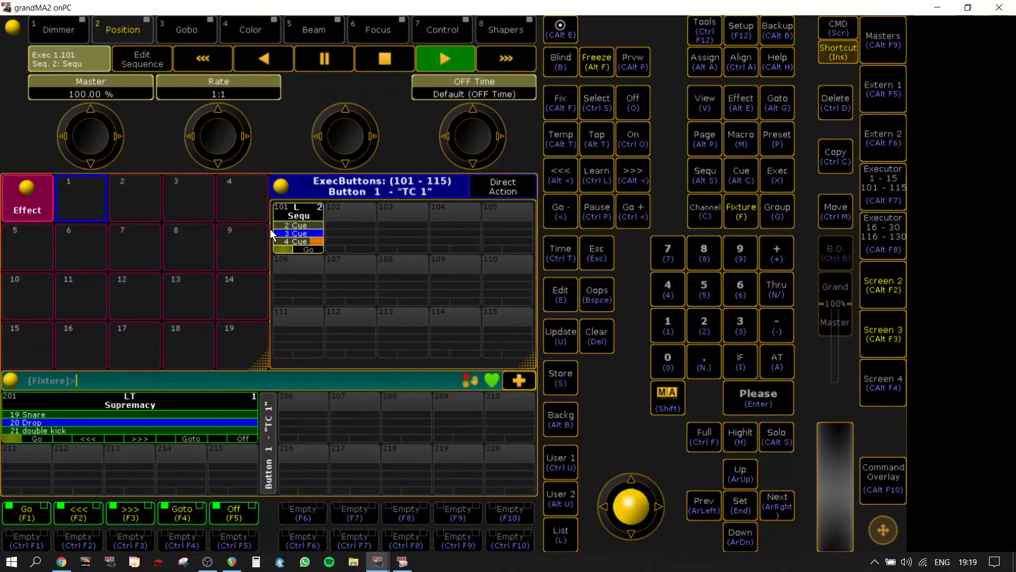
Step: Review the Supremacy cue list on executor 201 up to its first cues and close it
{"action": "left_click", "coordinate": [123, 420]}
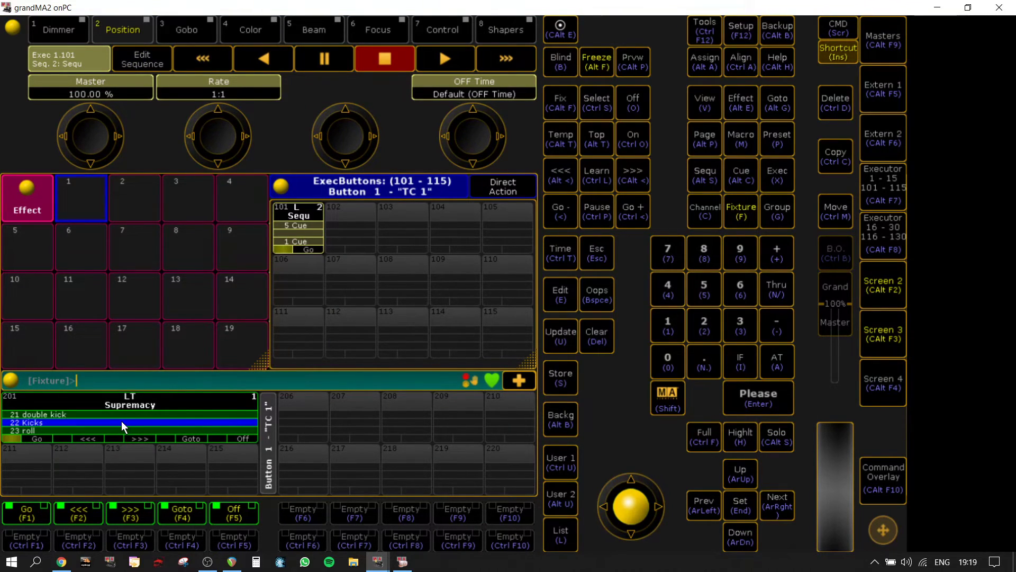
{"action": "left_click", "coordinate": [121, 415]}
{"action": "left_click_drag", "start_coordinate": [694, 138], "coordinate": [705, 33]}
{"action": "left_click", "coordinate": [683, 29]}
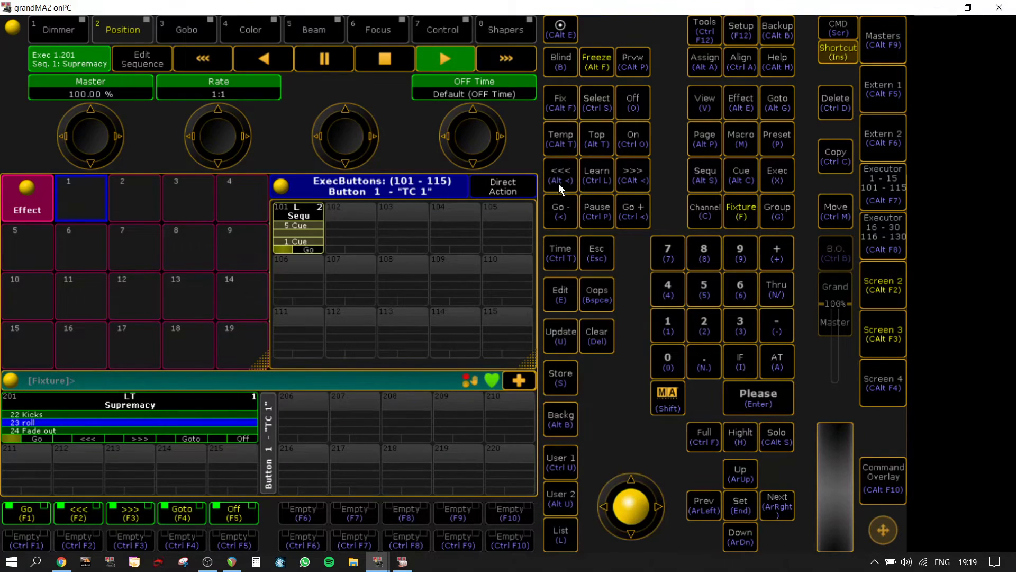
Step: Switch off the Supremacy sequence on executor 201, switch to REAPER, and stop the playback
{"action": "left_click", "coordinate": [231, 514]}
{"action": "left_click", "coordinate": [233, 562]}
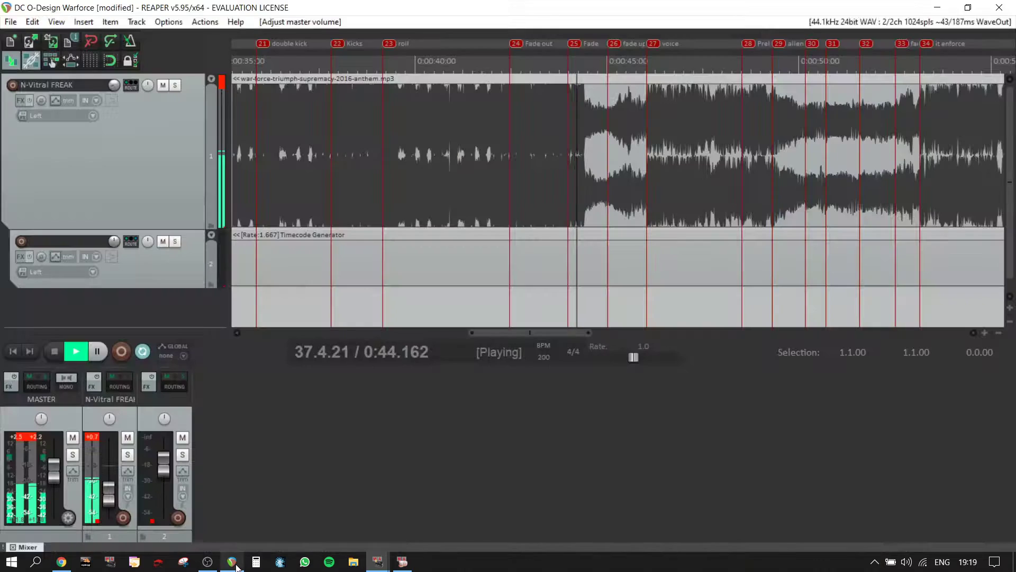
{"action": "left_click", "coordinate": [62, 357]}
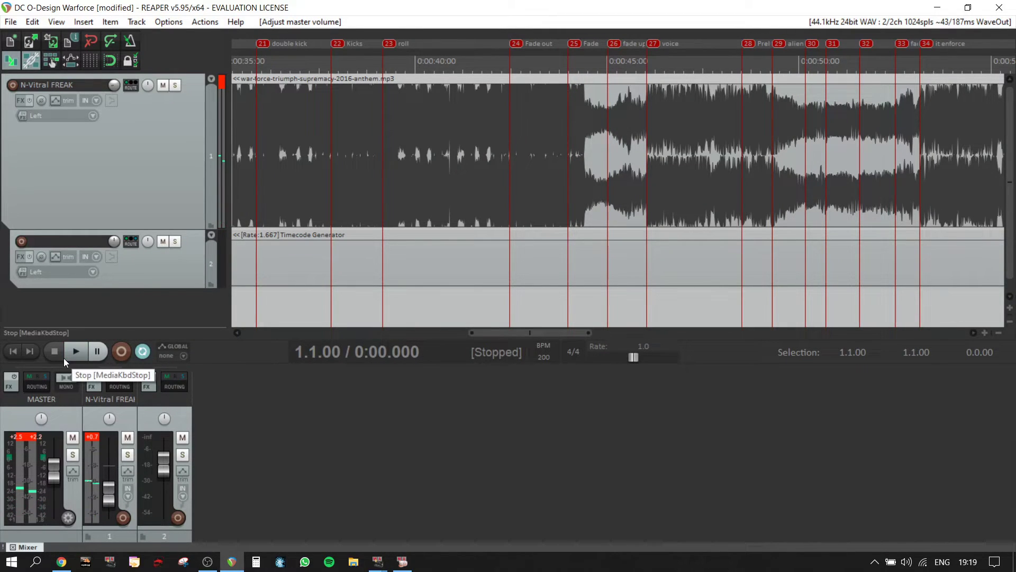
Step: Return the REAPER playback position to the project start and switch to the main grandMA2 onPC screen
{"action": "left_click", "coordinate": [20, 354]}
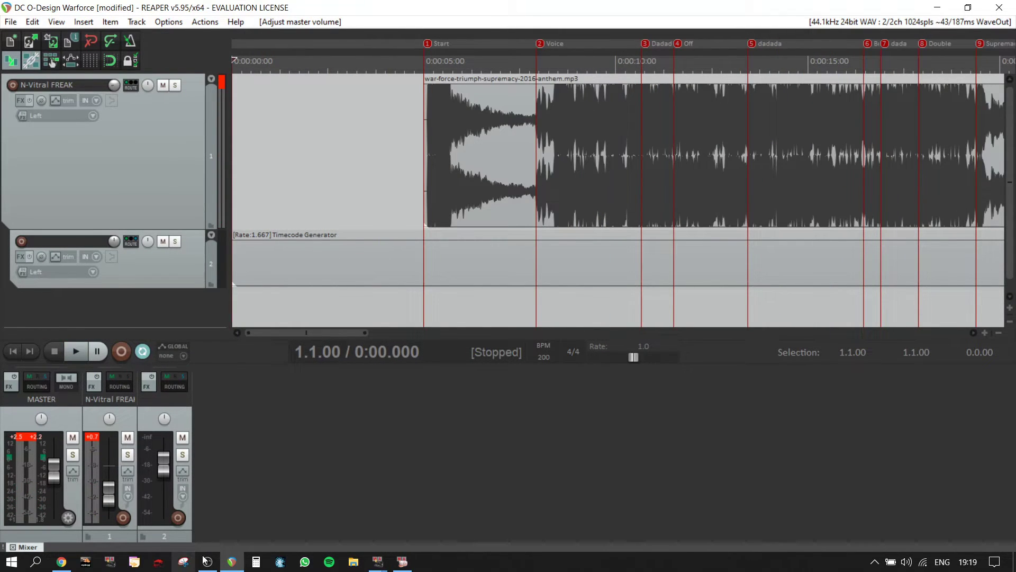
{"action": "left_click", "coordinate": [56, 560]}
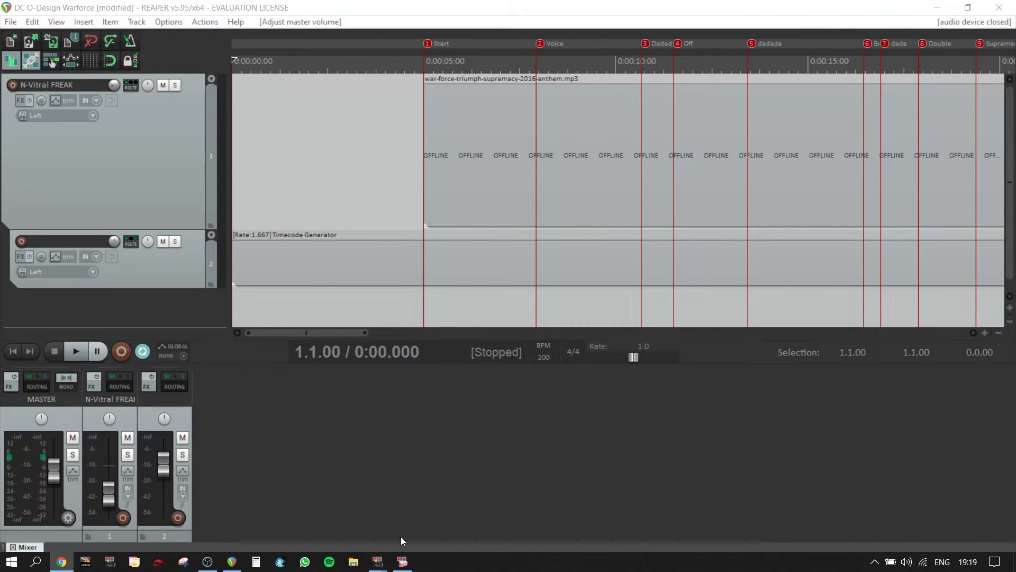
{"action": "mouse_move", "coordinate": [389, 568]}
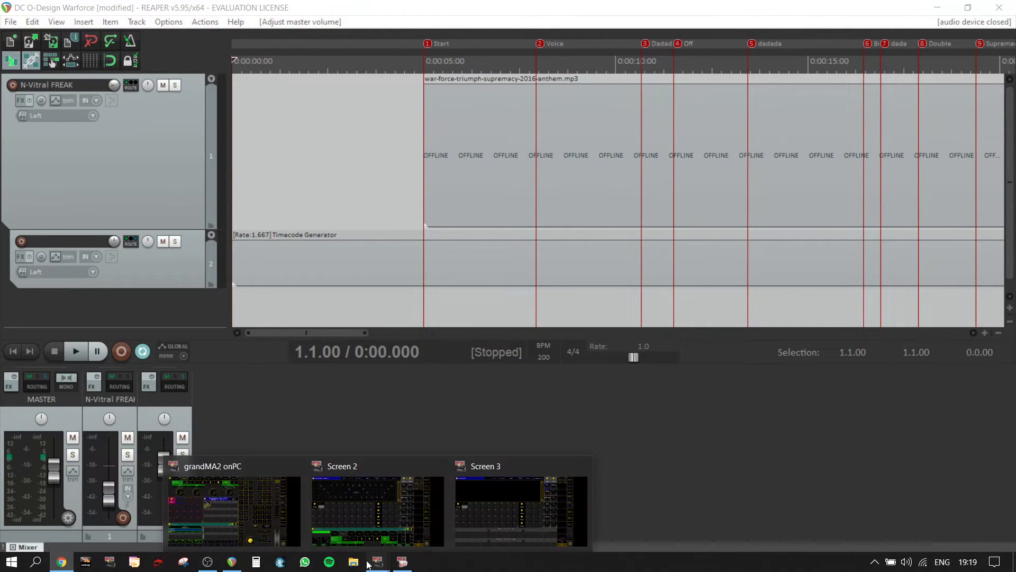
{"action": "left_click", "coordinate": [235, 508]}
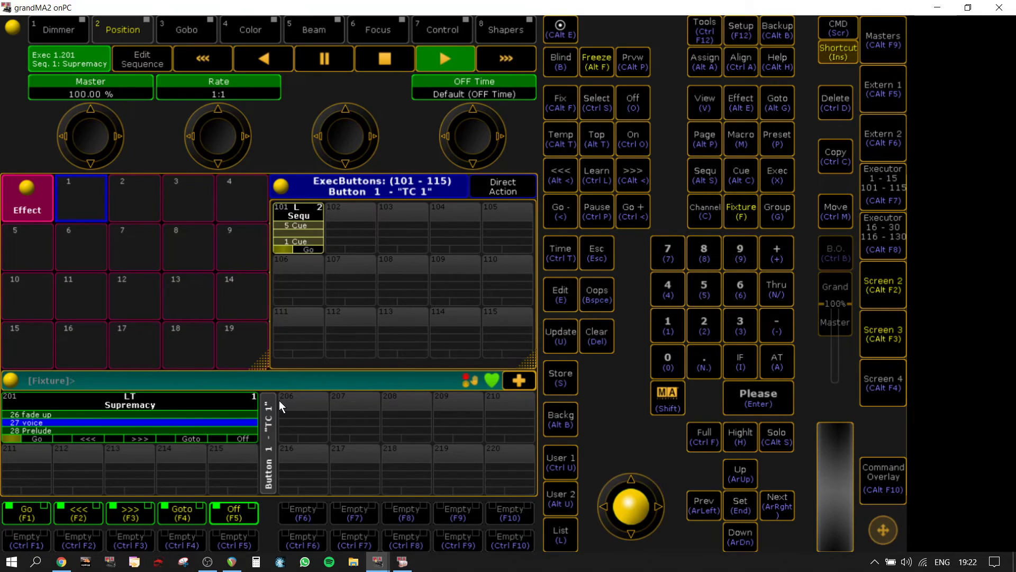
Step: Review the full Supremacy cue list on executor 201 from its last cue back to cue 1, and close it
{"action": "right_click", "coordinate": [177, 418]}
{"action": "left_click_drag", "start_coordinate": [691, 172], "coordinate": [672, 342]}
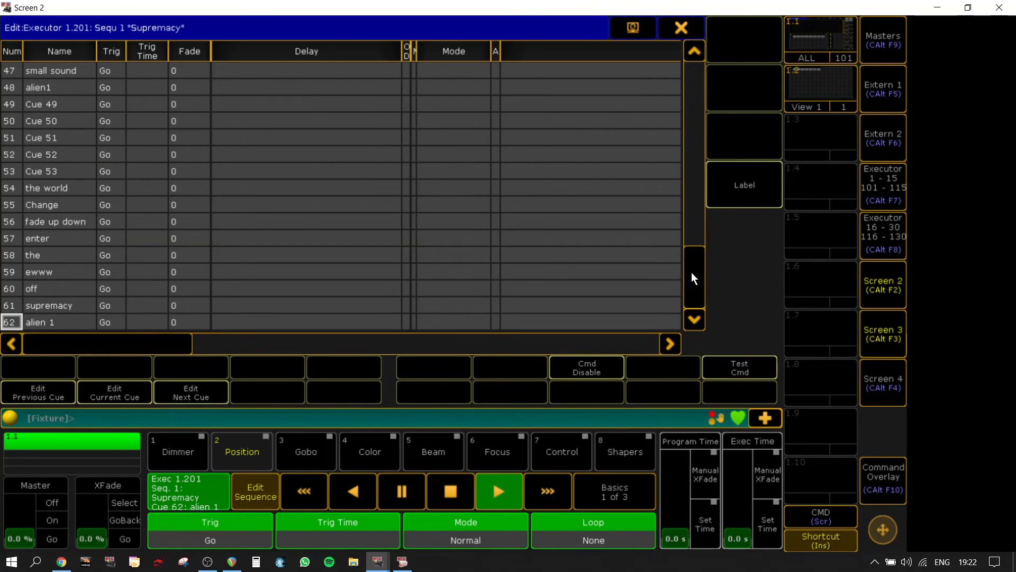
{"action": "left_click_drag", "start_coordinate": [700, 273], "coordinate": [696, 12]}
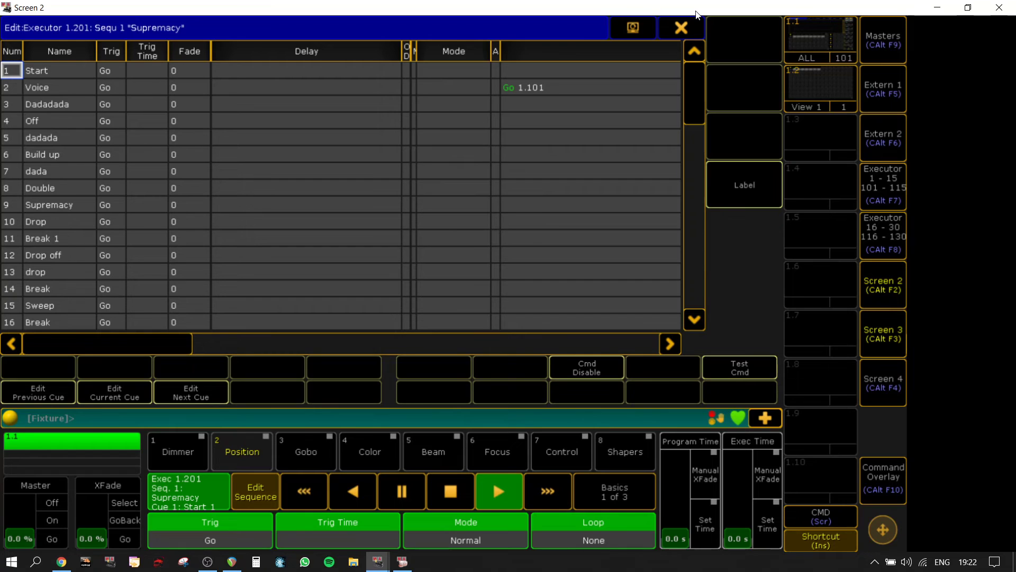
{"action": "left_click", "coordinate": [680, 28]}
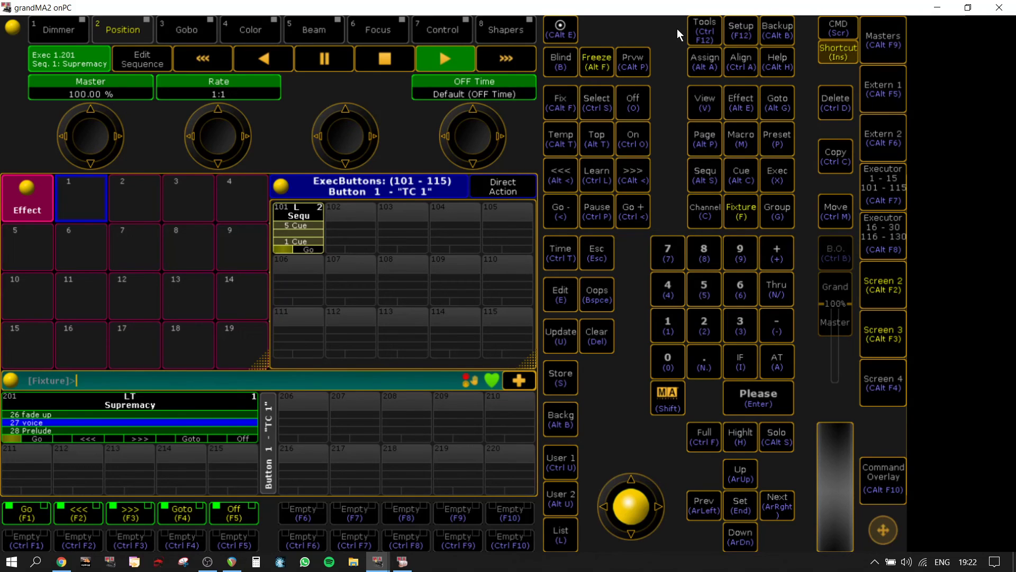
{"action": "key", "text": "alt+Tab"}
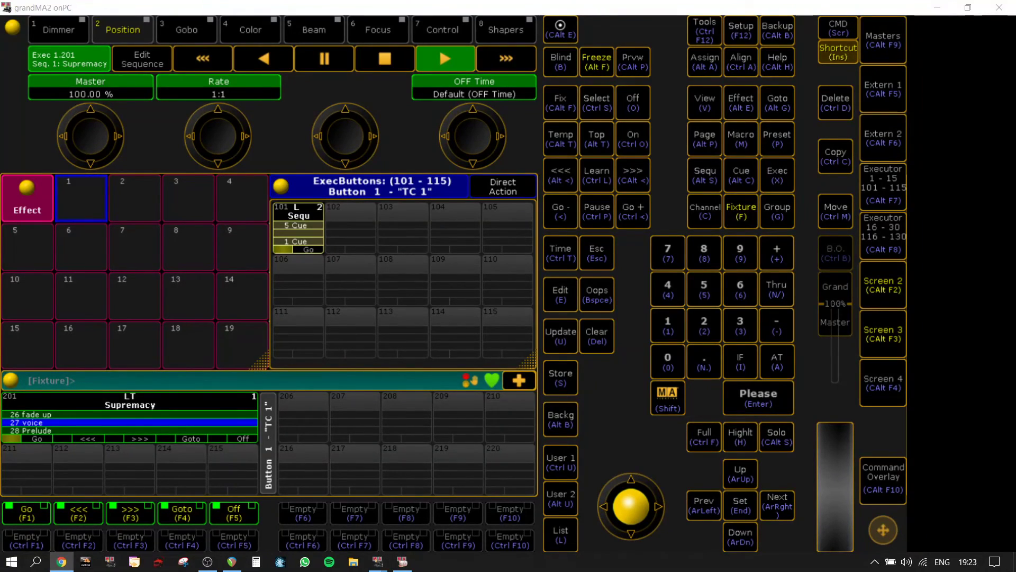